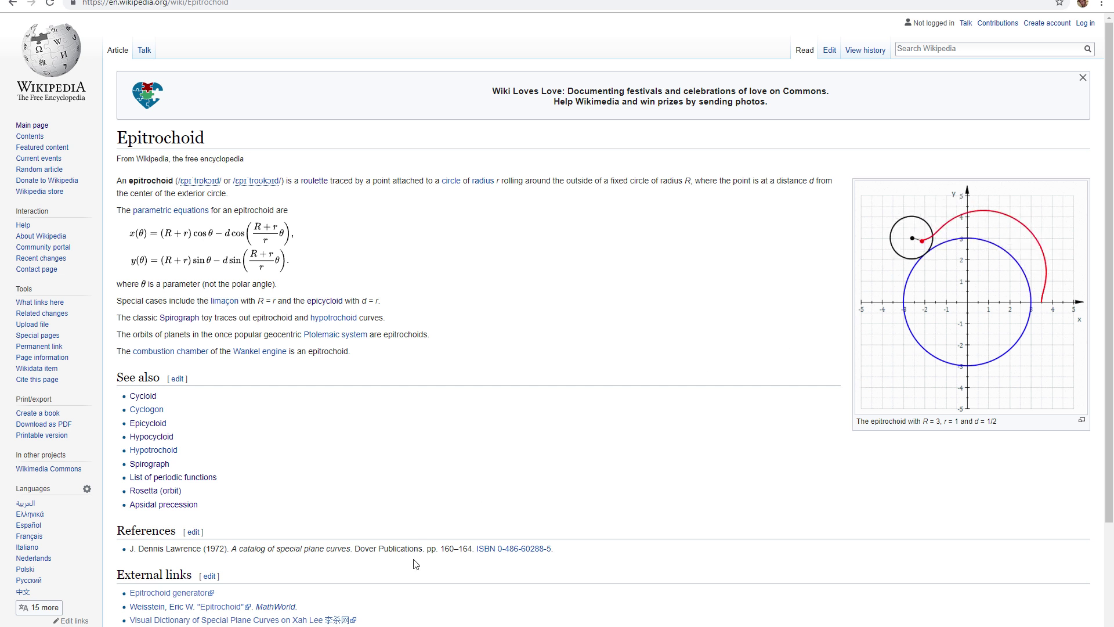
Step: On the epitrochoid diagram, draw a line from the origin to the red curve and mark θ beside it
mouse_move(98, 626)
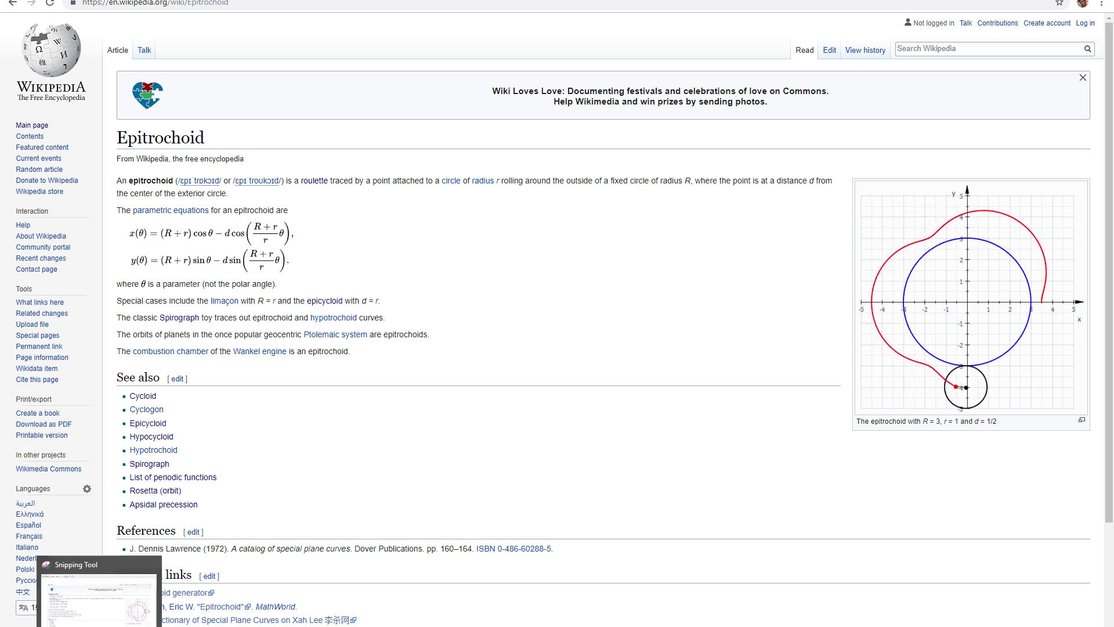
left_click(99, 597)
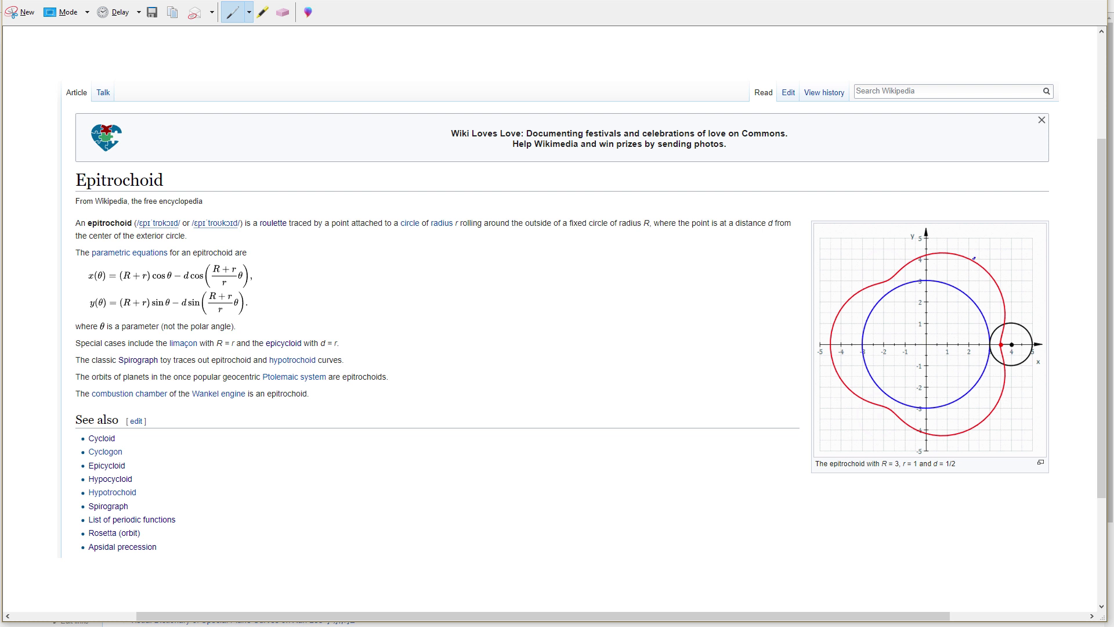
left_click_drag(927, 341, 975, 257)
mouse_move(948, 312)
left_mouse_down()
mouse_move(958, 344)
mouse_move(949, 328)
left_mouse_up()
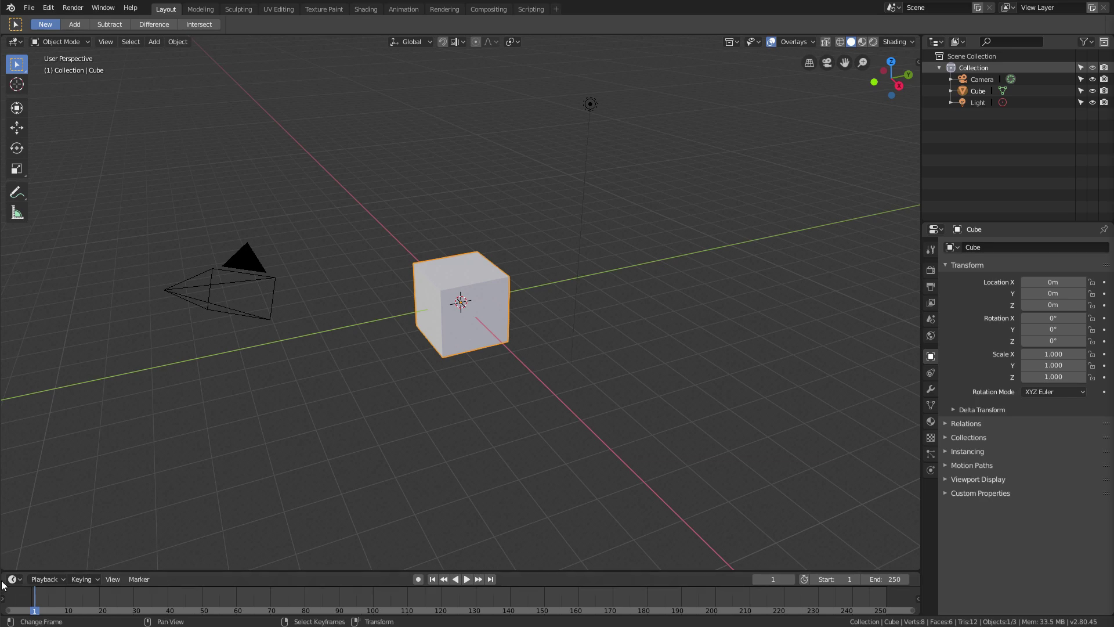
Step: Split the 3D view, then make the timeline and the lower view Animation Nodes editors
left_click_drag(3, 568, 42, 164)
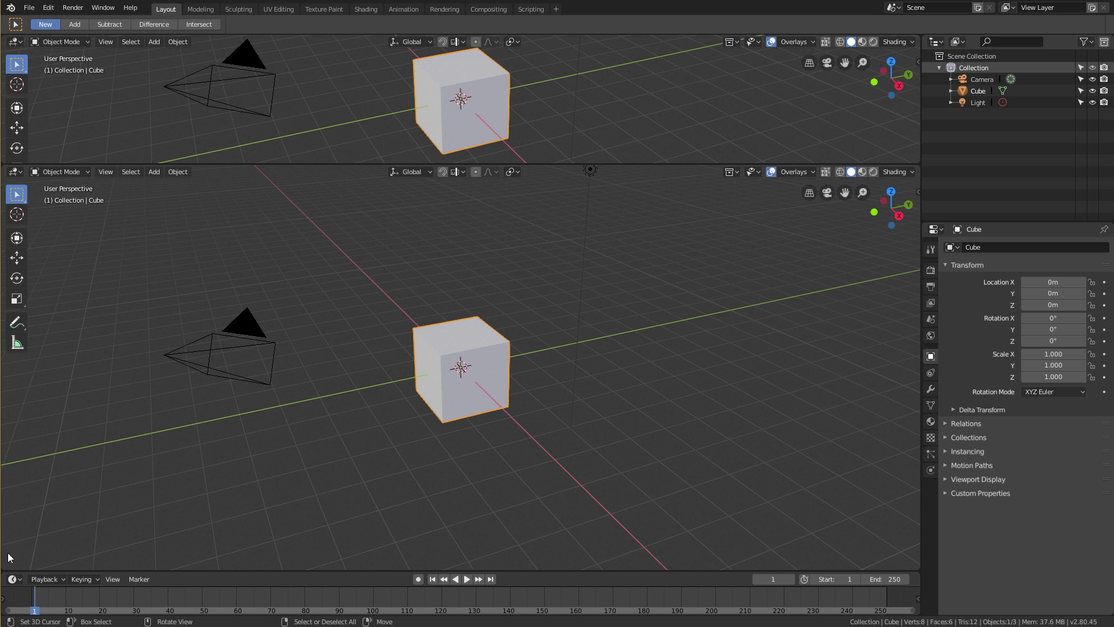
left_click(12, 578)
left_click(49, 501)
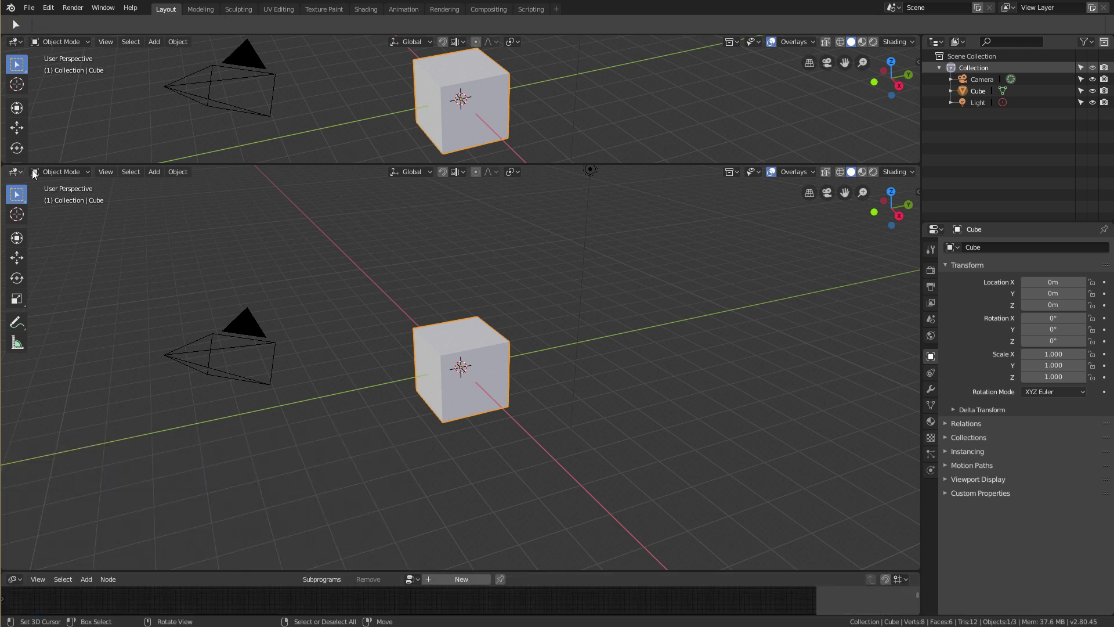
left_click(59, 172)
mouse_move(17, 173)
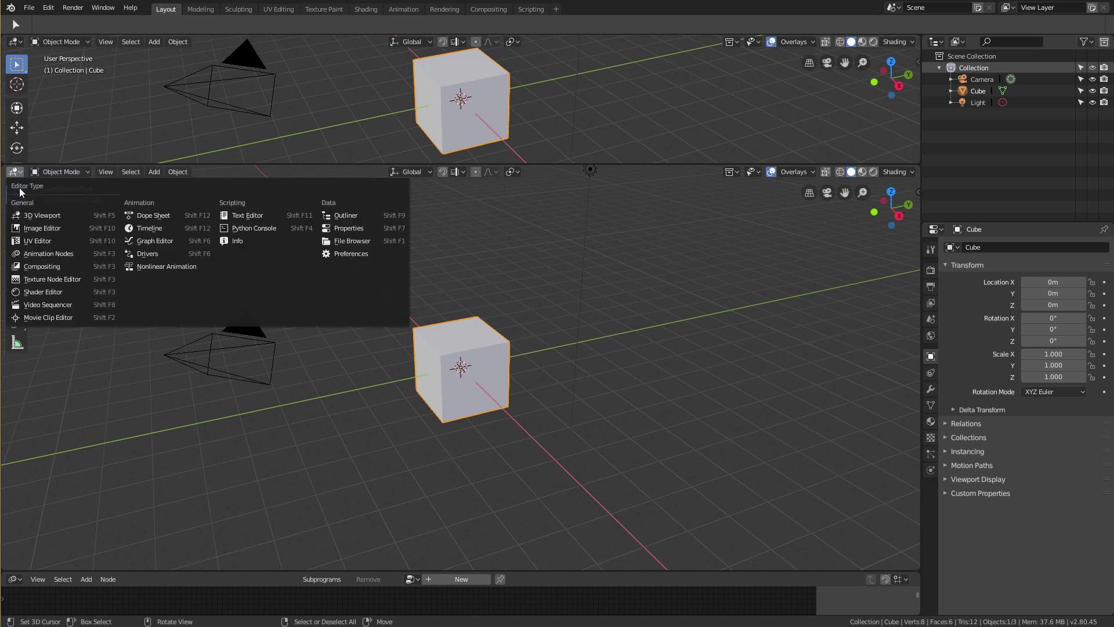
left_click(50, 254)
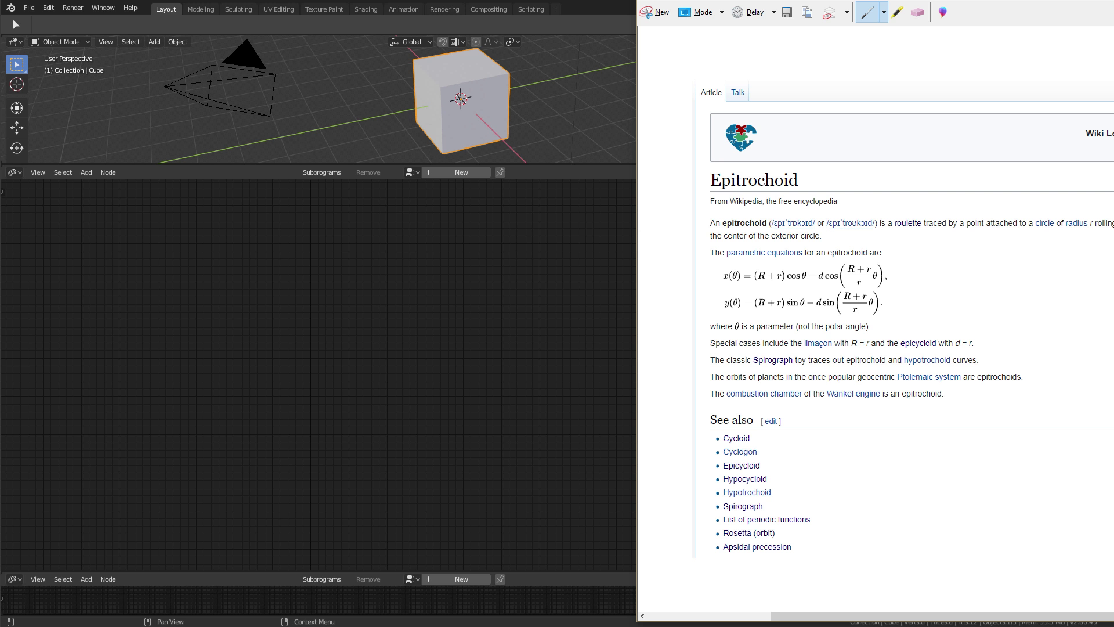
Step: Split the node editor and make the right area a Text Editor with a new text
key("alt+Tab")
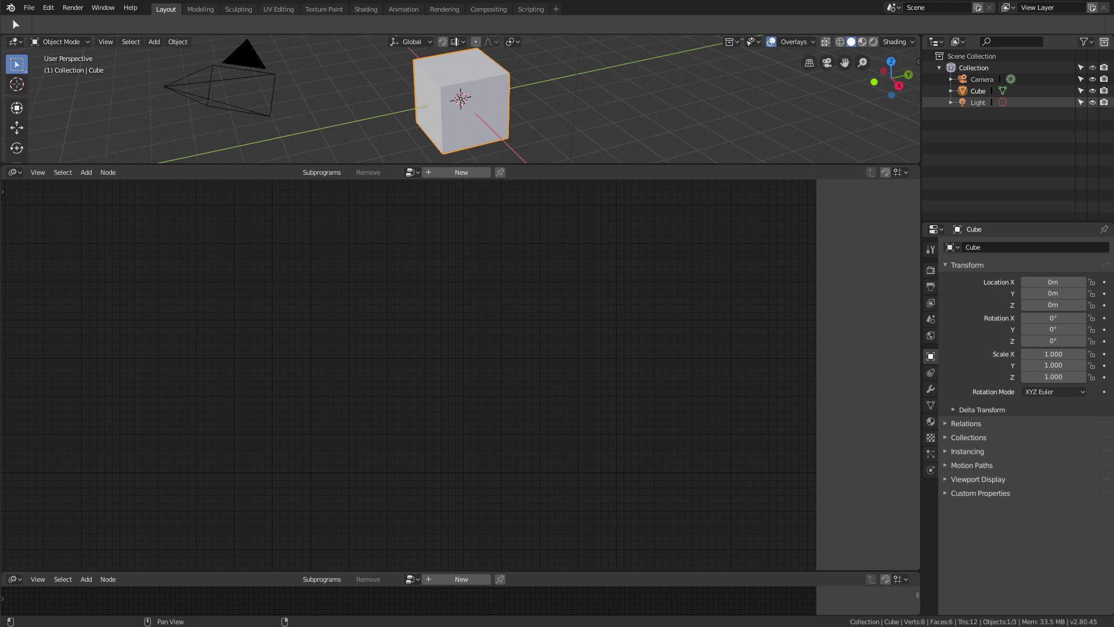
left_click_drag(918, 169, 638, 201)
left_click(656, 173)
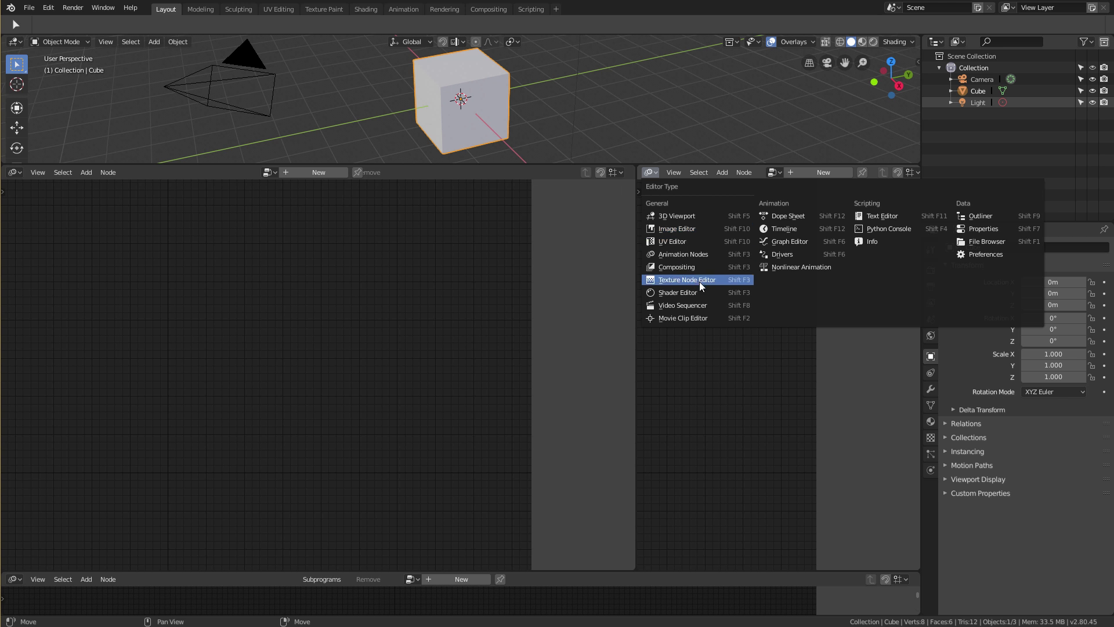
left_click(882, 216)
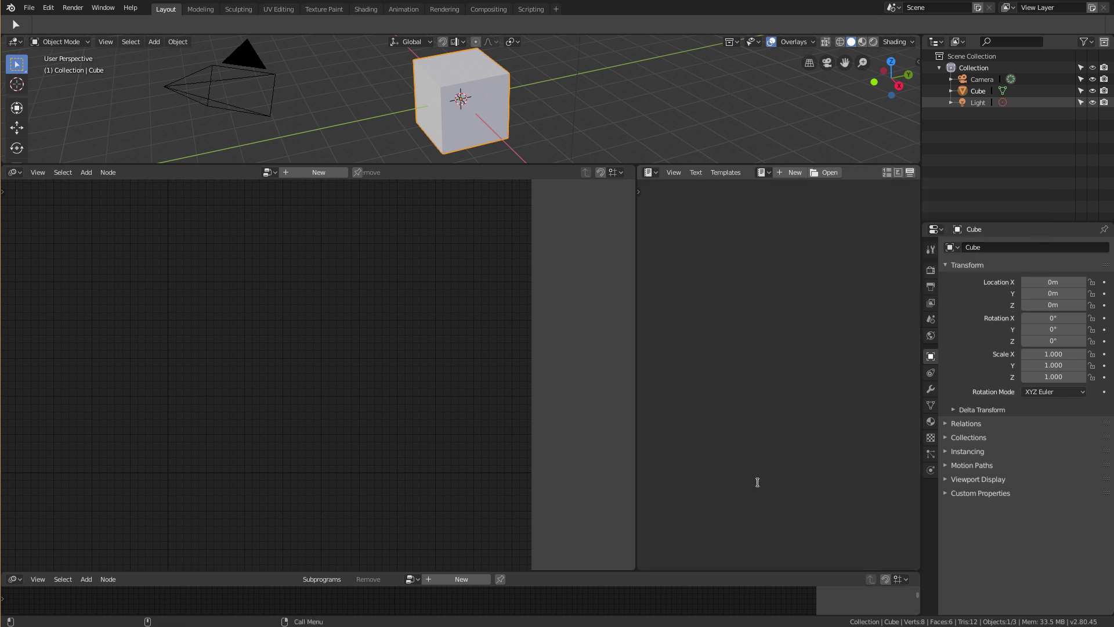
left_click(780, 173)
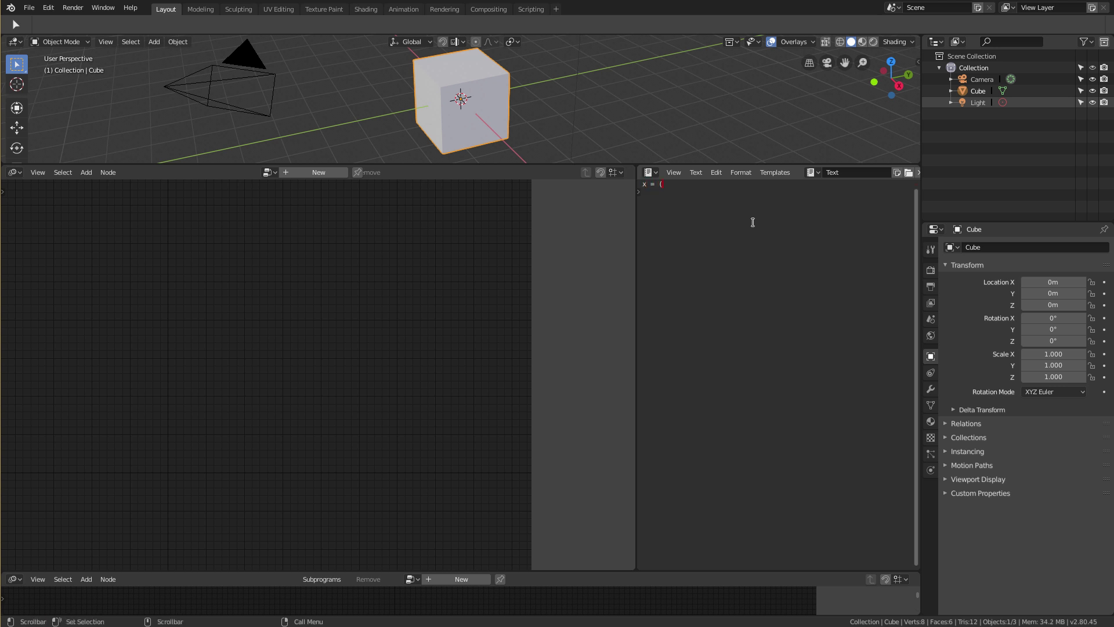
Step: Write the x equation (R + r) * cos(t) - d * cos((R + r) / r * t) in the text
type("+ r) * cos(t) - d * cos(")
type("(R + r) / r * t)")
scroll(760, 175, "down", 4)
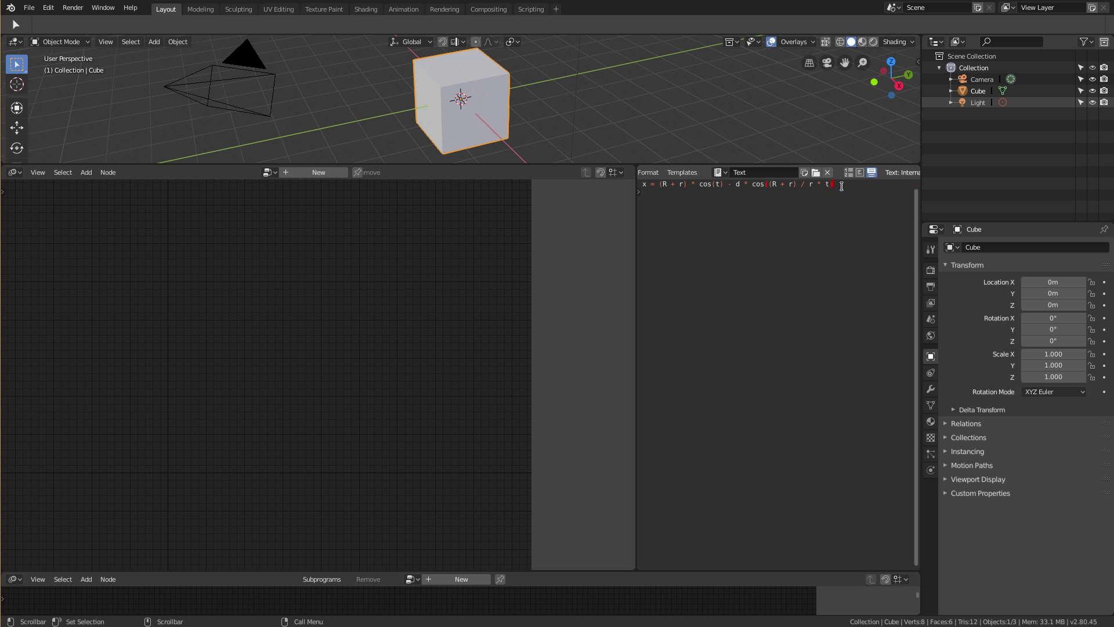
type(")")
Step: Copy the x equation to line 2, change both cos to sin, and add a blank line between them
left_click_drag(841, 185, 636, 183)
key("ctrl+c")
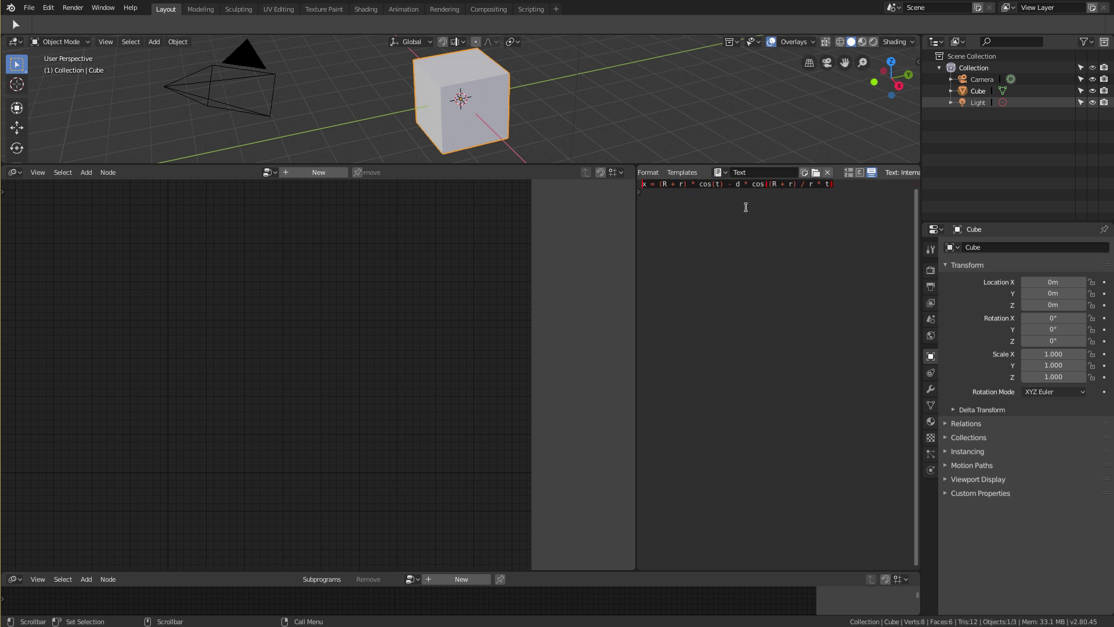
key("Down")
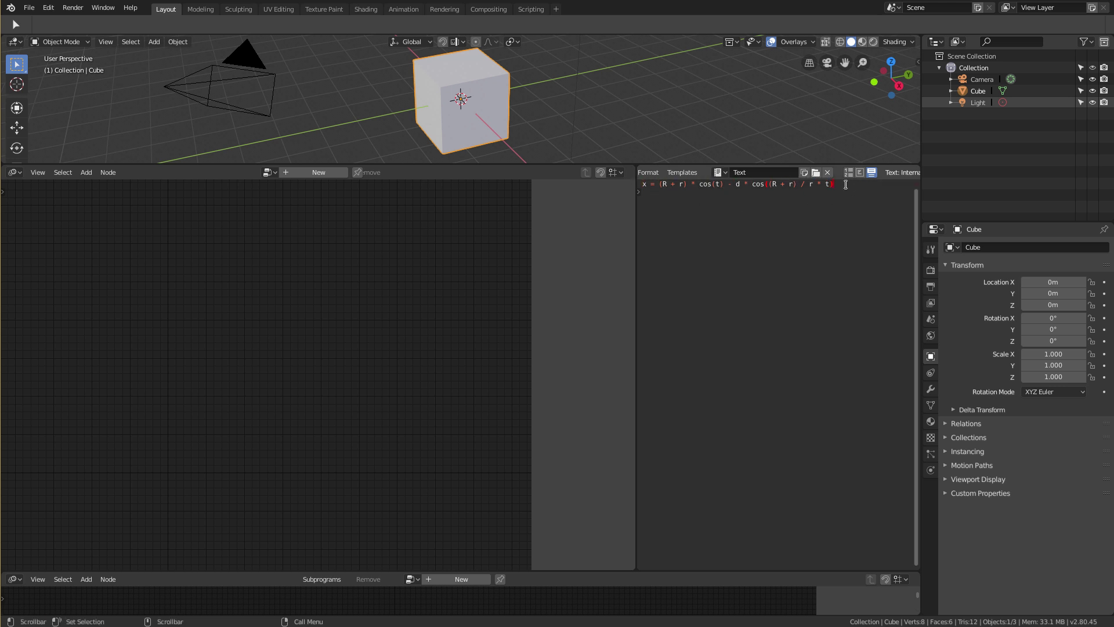
key("ctrl+v")
left_click(648, 197)
double_click(704, 195)
type("sin")
double_click(753, 190)
type("sin")
key("Return")
Step: Enlarge the 3D view and scale all the cube's vertices by 0 to collapse them to its centre
left_click_drag(635, 276, 732, 303)
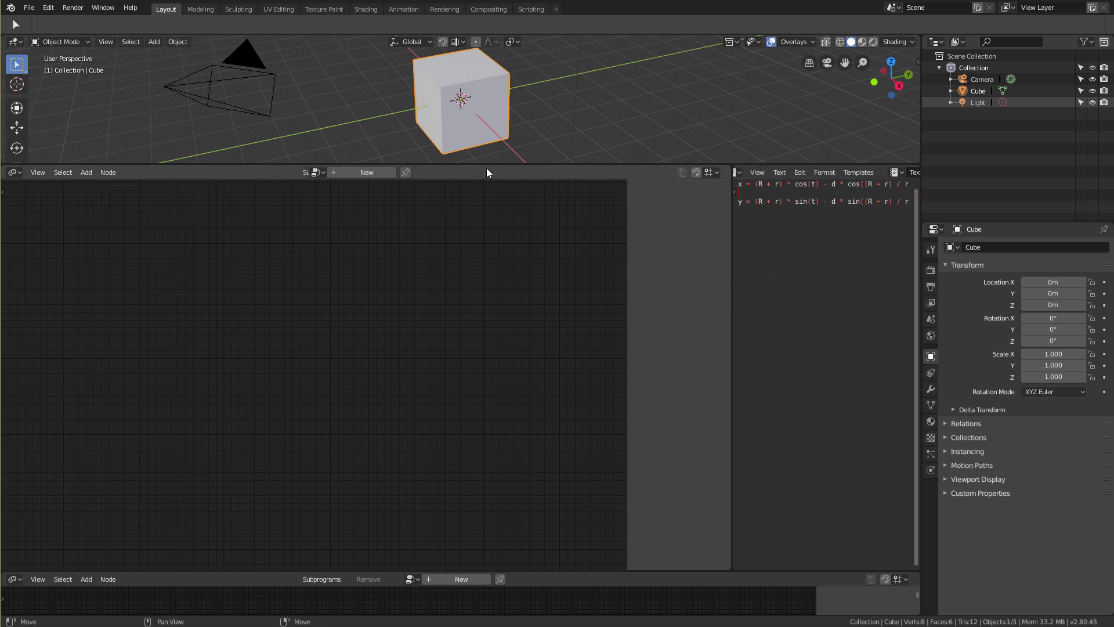
left_click_drag(487, 168, 486, 212)
middle_click_drag(486, 212, 521, 162)
scroll(521, 162, "up", 3)
scroll(521, 162, "down", 2)
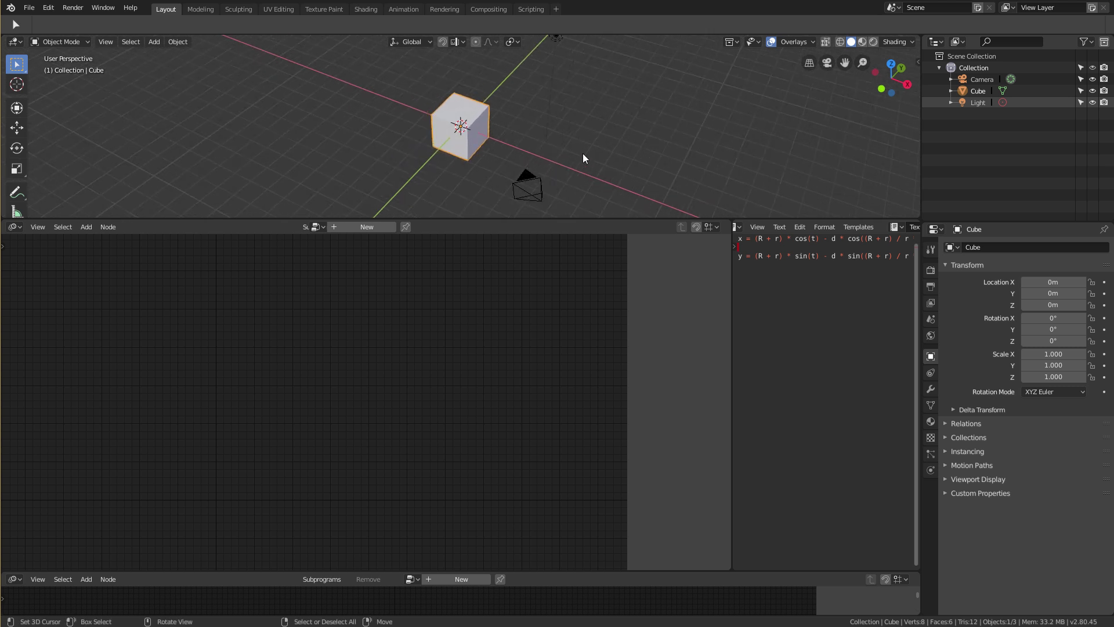
key("Tab")
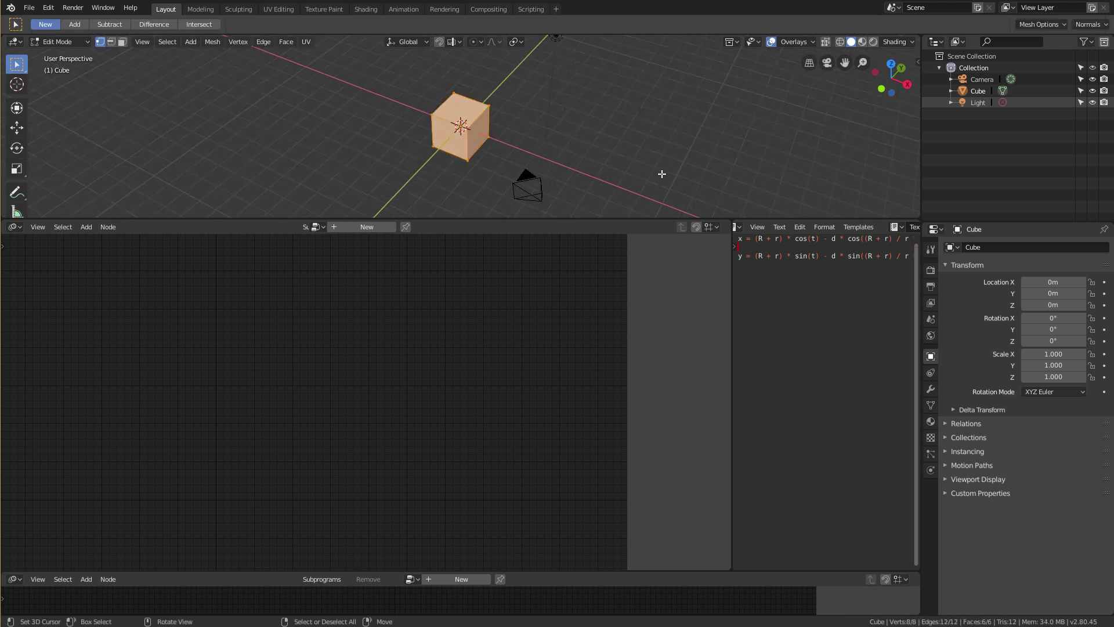
key("s")
key("0")
key("Return")
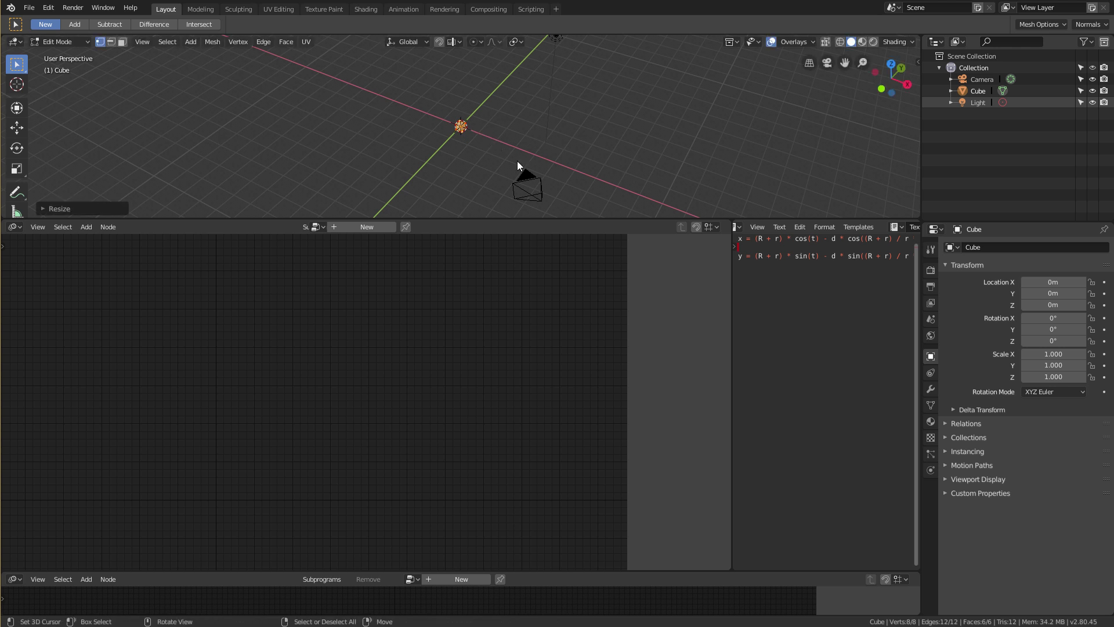
key("Tab")
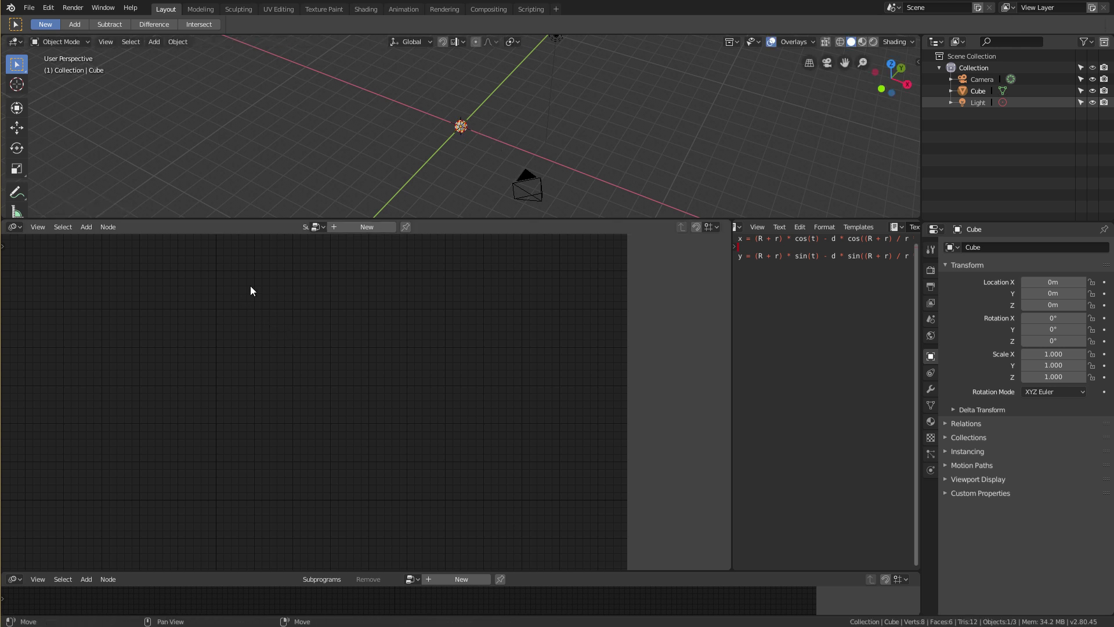
Step: Create a new node tree and set auto execution to run on tree and frame changes instead of always
left_click(360, 229)
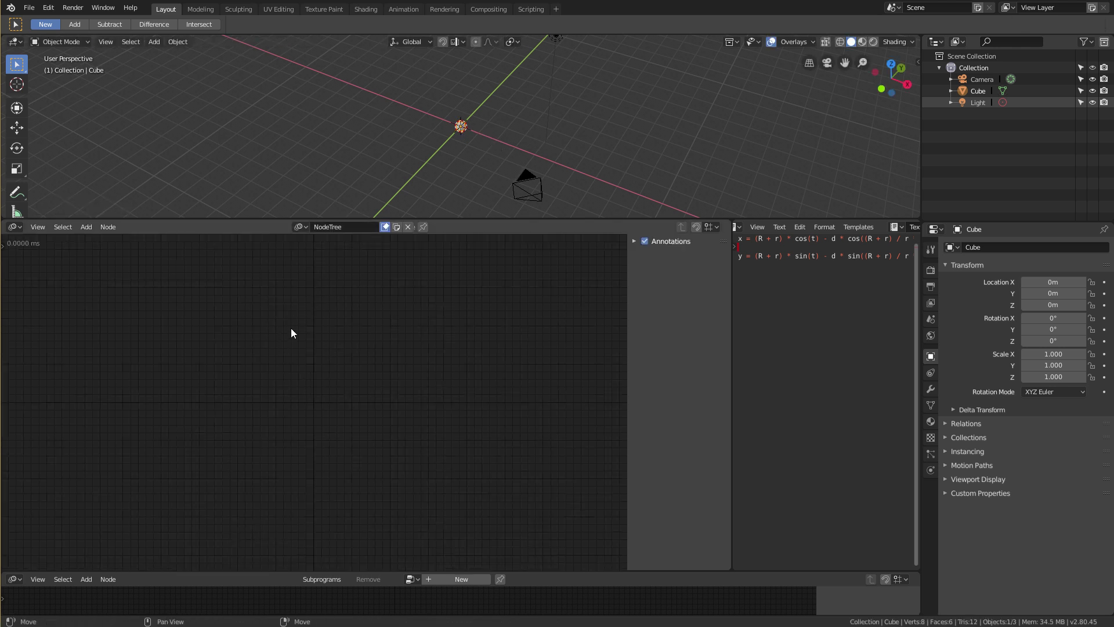
key("t")
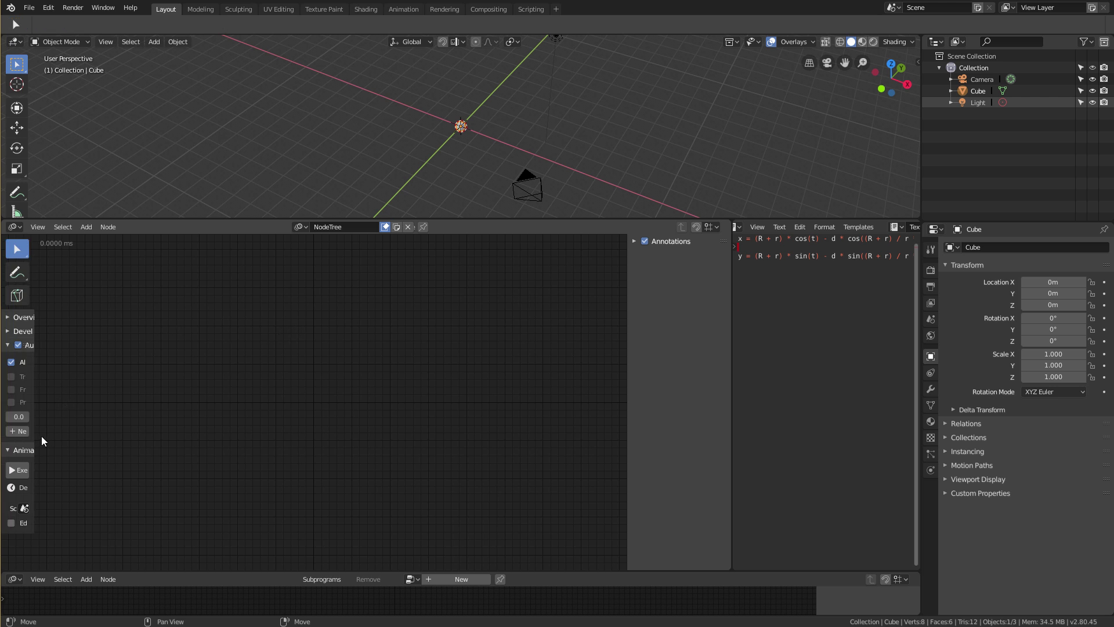
left_click_drag(34, 432, 89, 430)
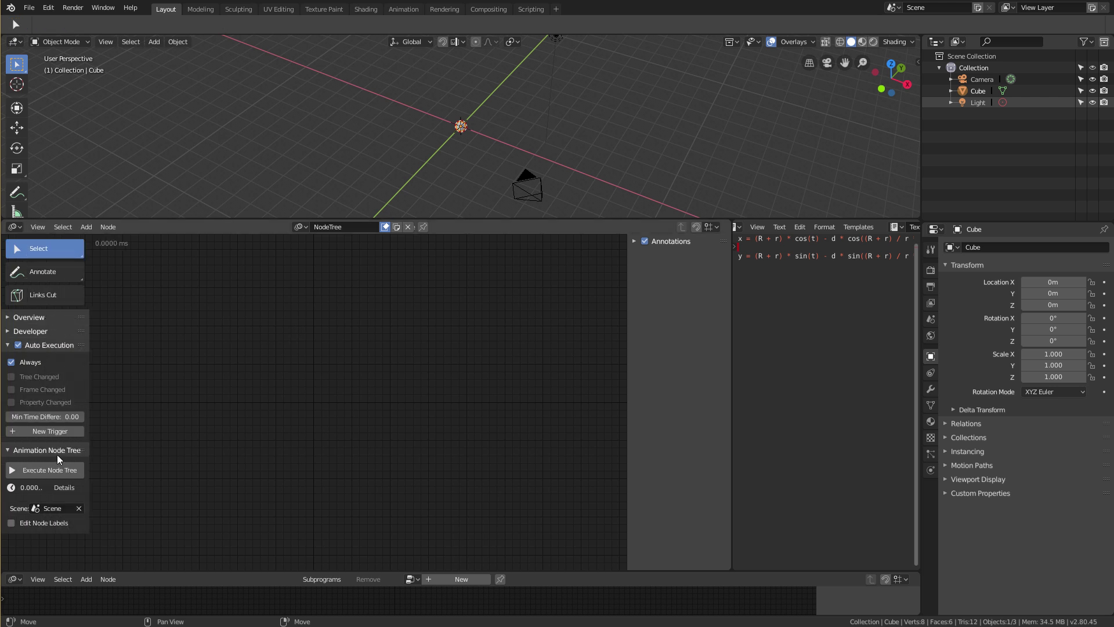
left_click(11, 362)
left_click(11, 377)
left_click(11, 389)
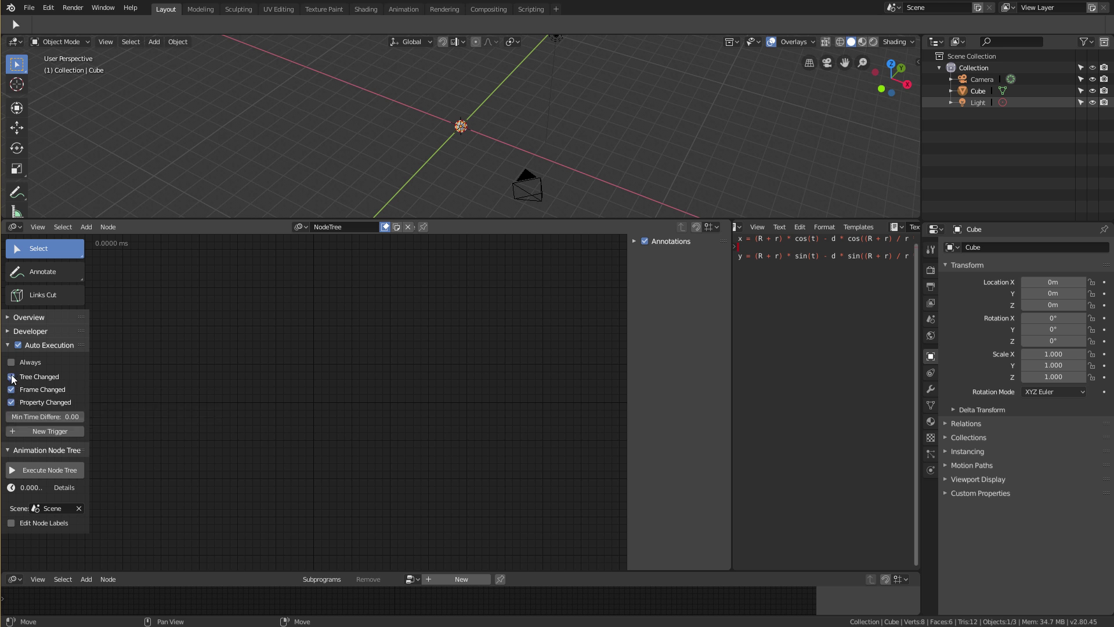
Step: Add a Float Input node to the tree
key("shift+a")
mouse_move(245, 387)
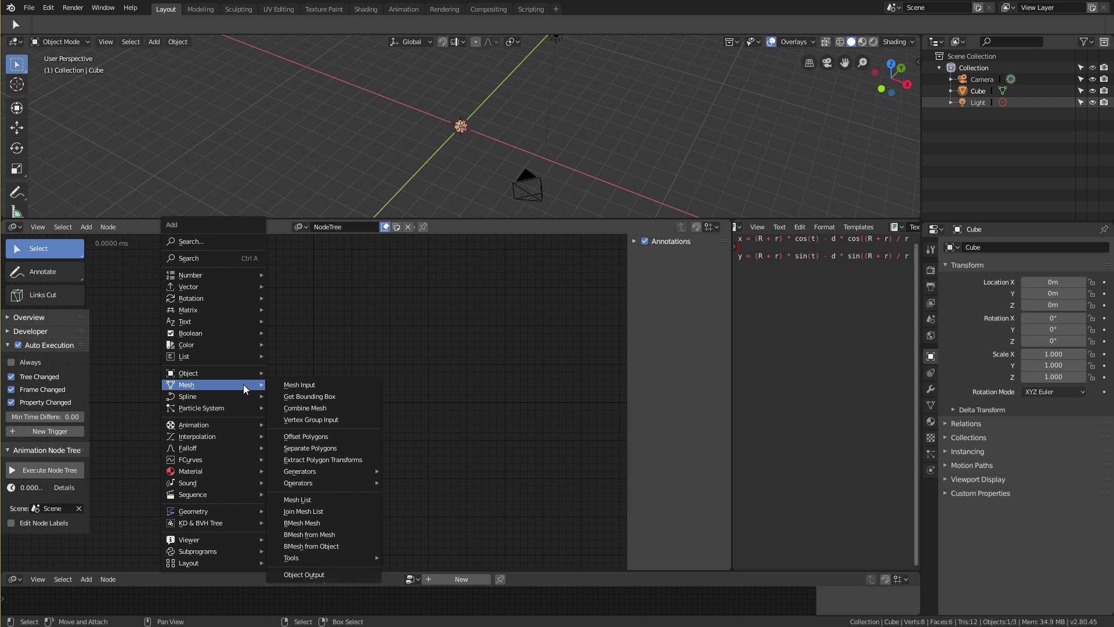
mouse_move(229, 276)
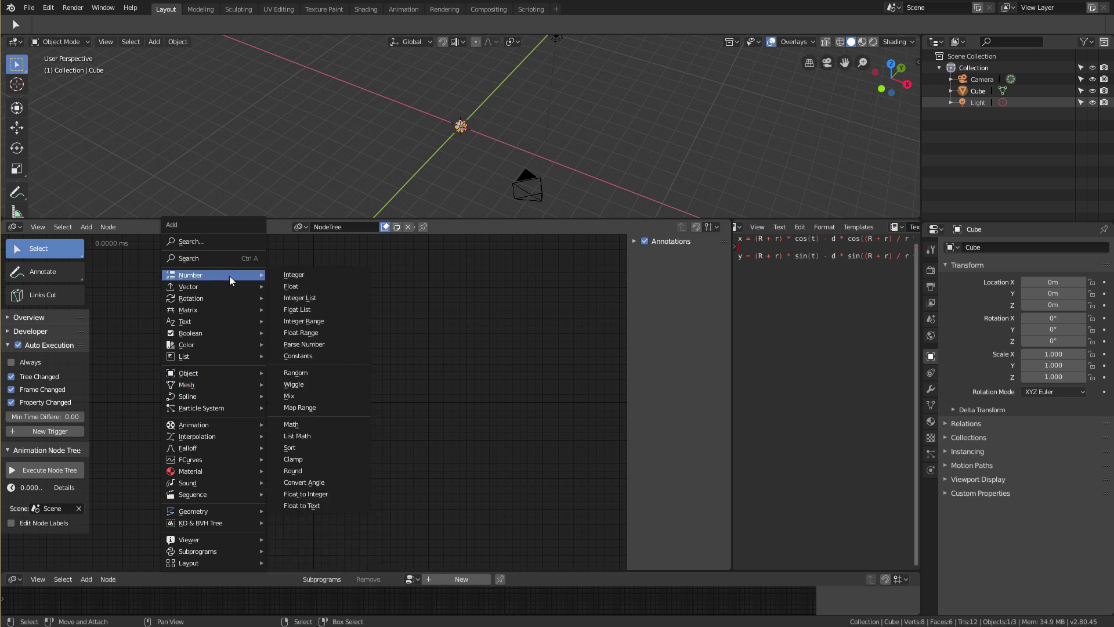
left_click(311, 287)
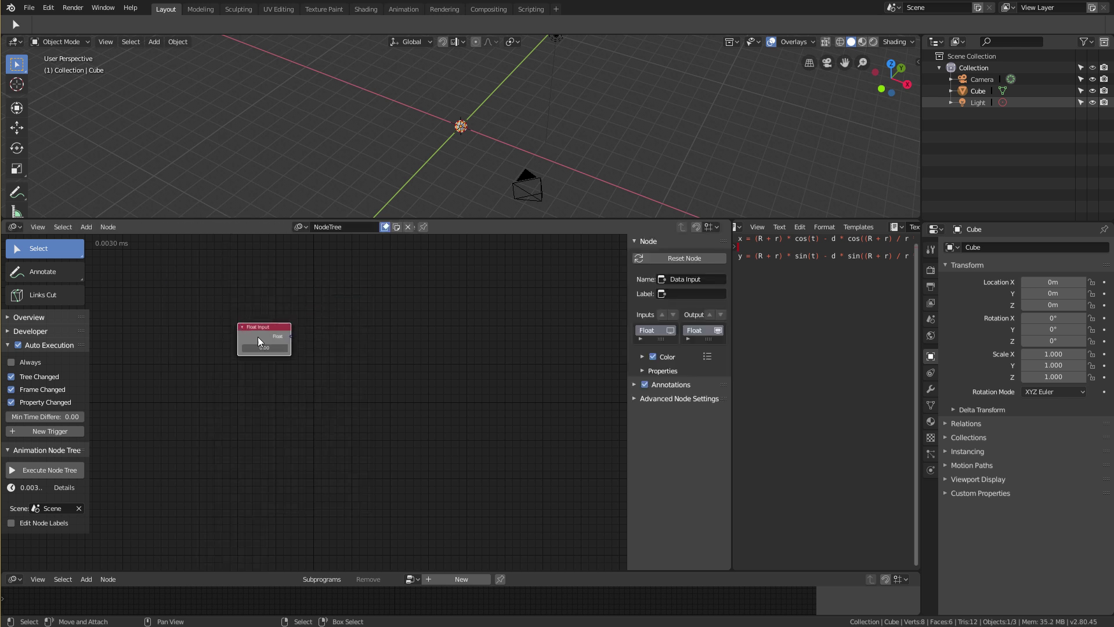
left_click(283, 342)
Step: Label the Float Input node 'Theta', move it left, and bring up the Add menu
left_click(684, 291)
type("Thg")
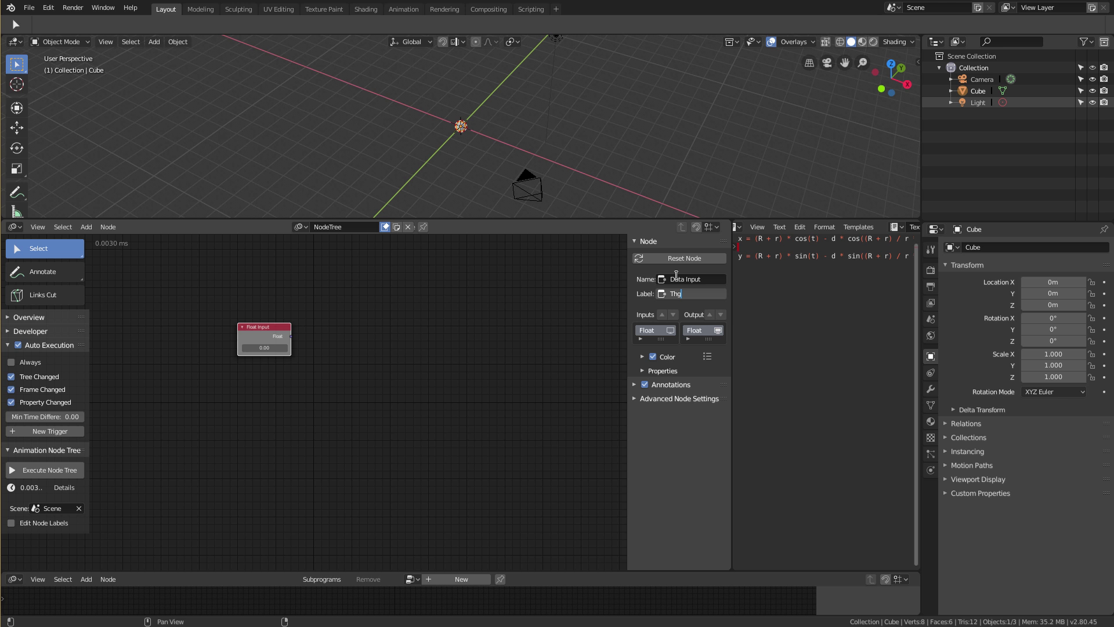
key("BackSpace")
type("eta")
key("Return")
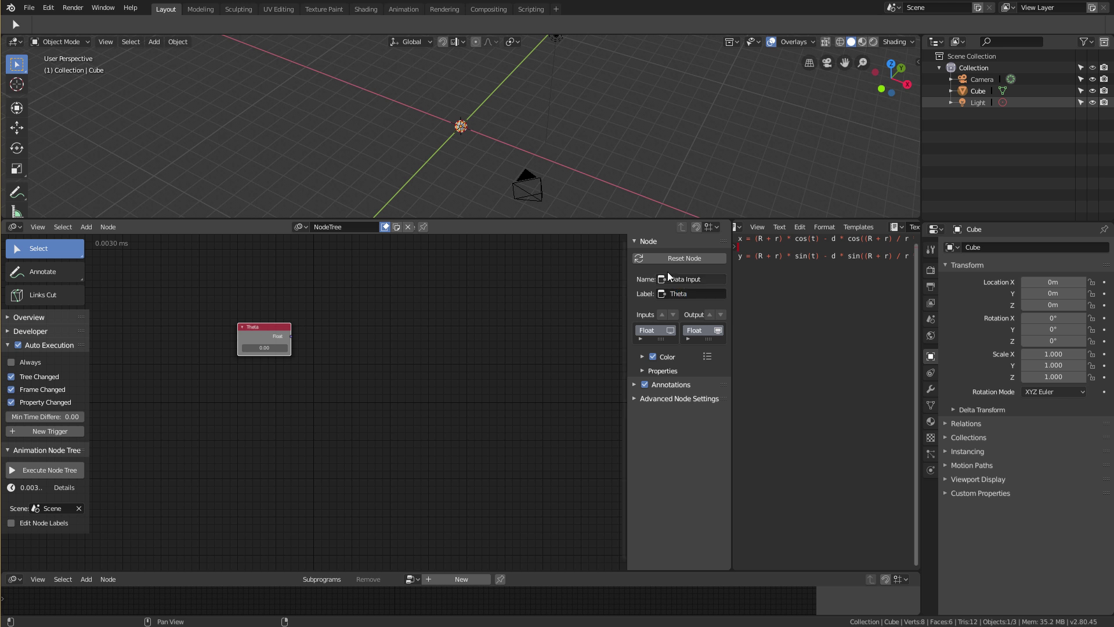
left_click_drag(254, 336, 208, 336)
key("shift+a")
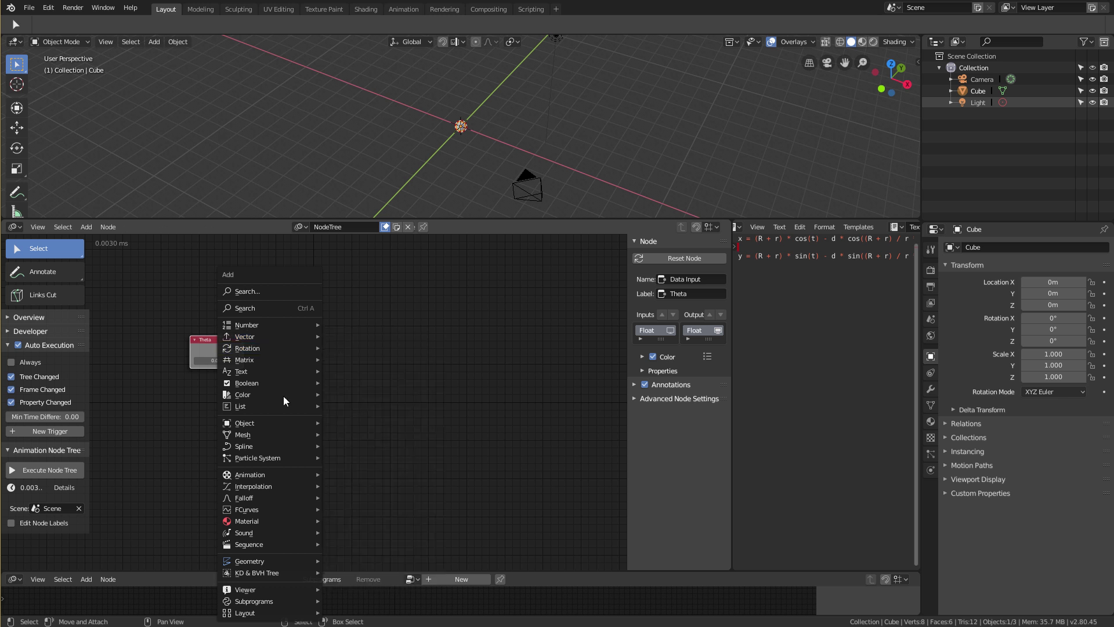
Step: Place an Expression node, paste in the x equation from the text, and widen the node
mouse_move(273, 601)
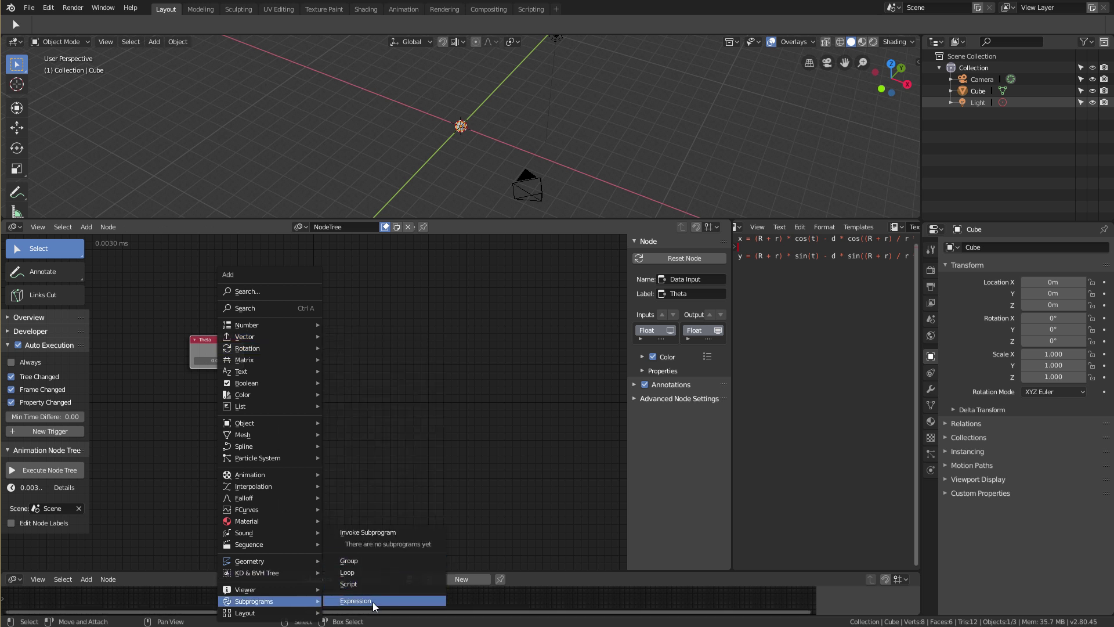
left_click(355, 601)
left_click(282, 239)
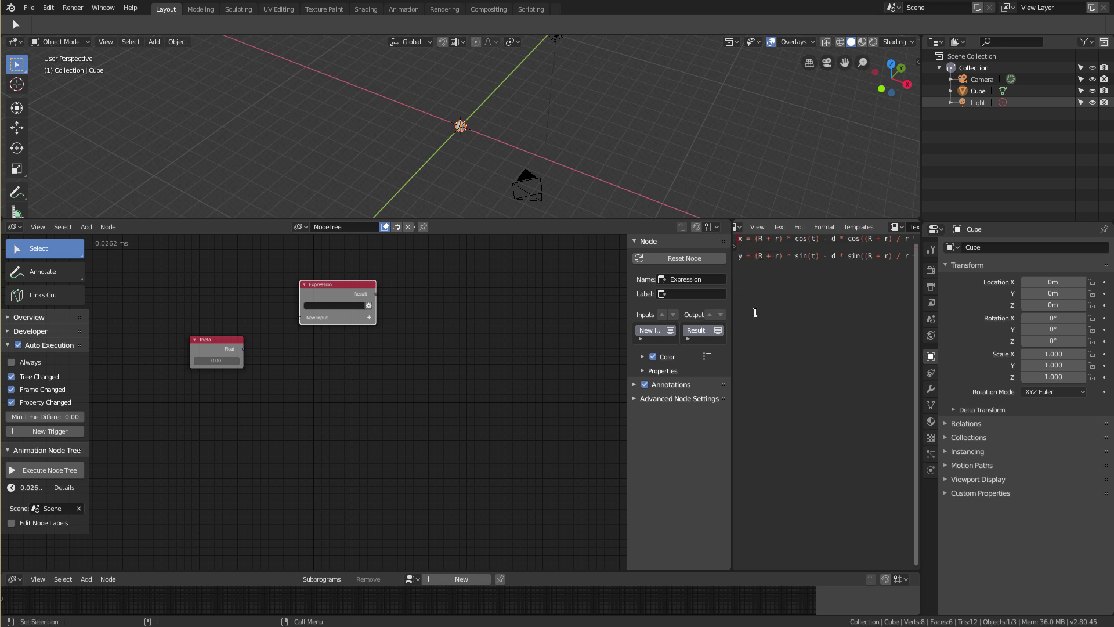
key("End")
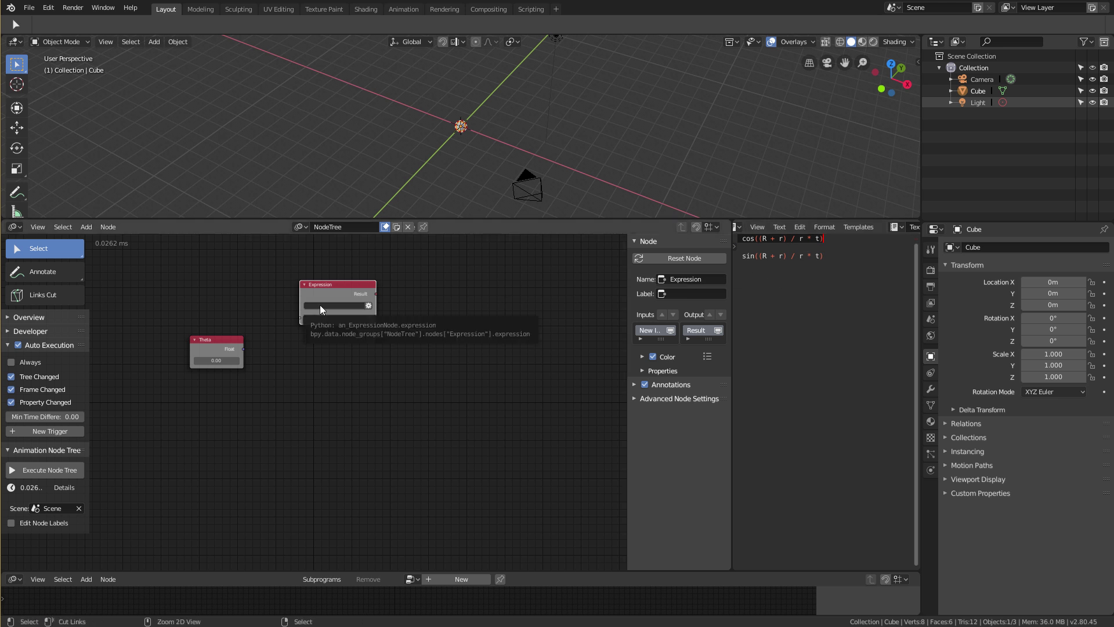
key("ctrl+v")
left_click_drag(376, 313, 430, 323)
scroll(351, 352, "up", 3)
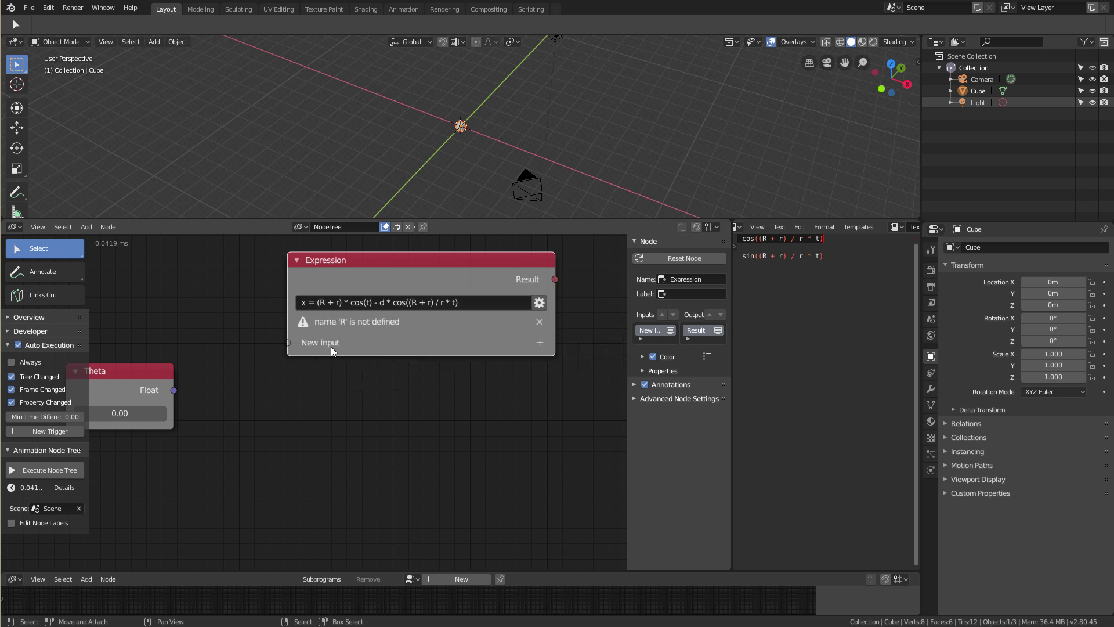
Step: Add four Float inputs to the Expression node
left_click(540, 343)
left_click(534, 342)
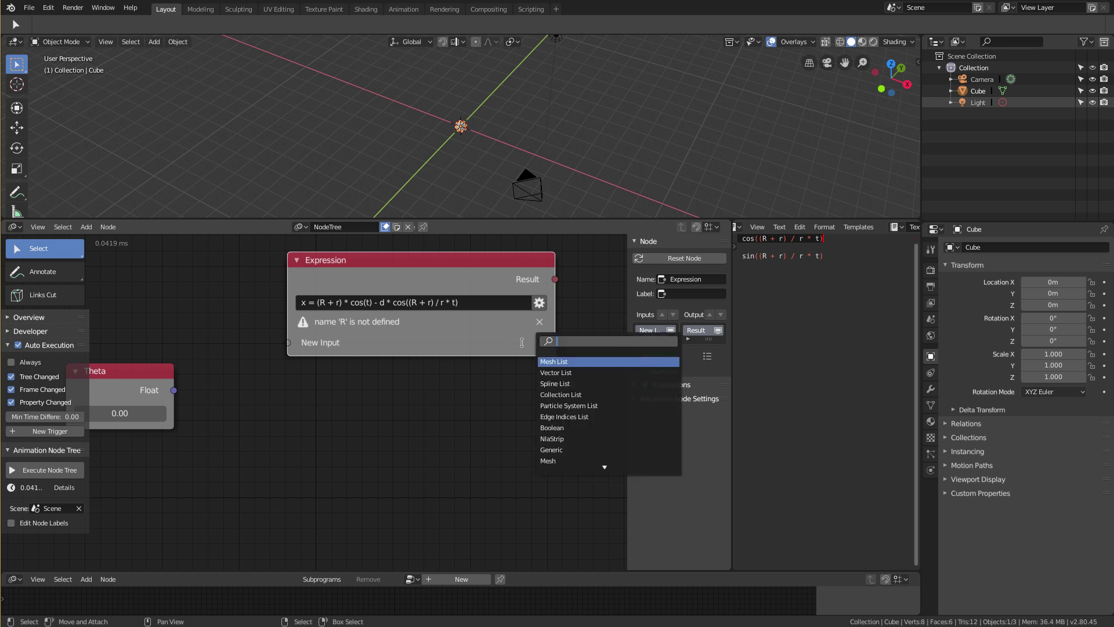
type("Floa")
key("Return")
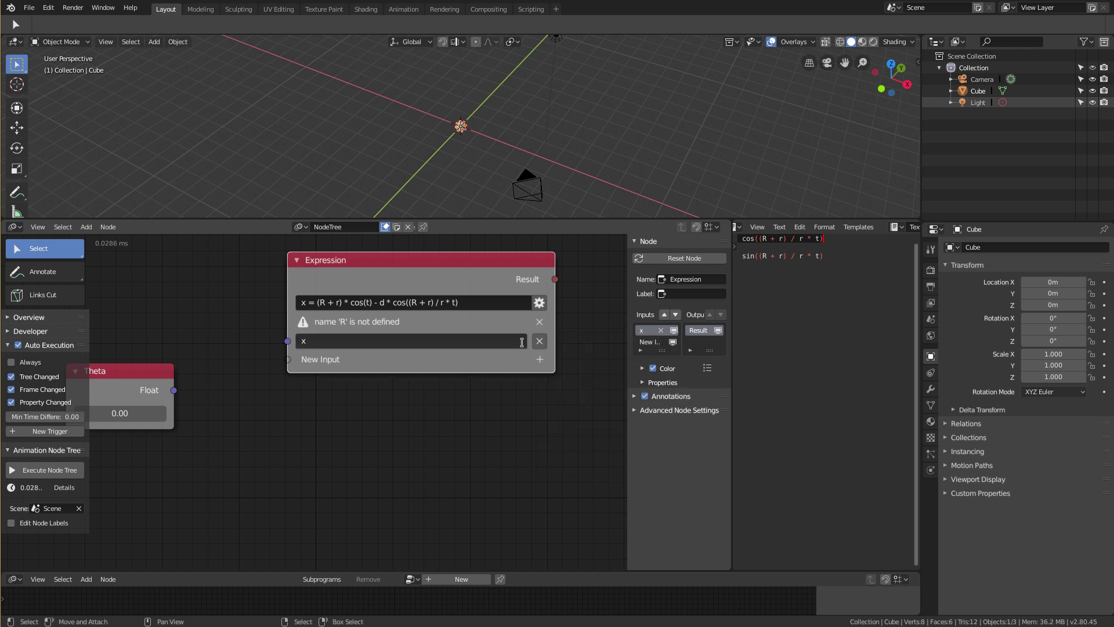
left_click(539, 360)
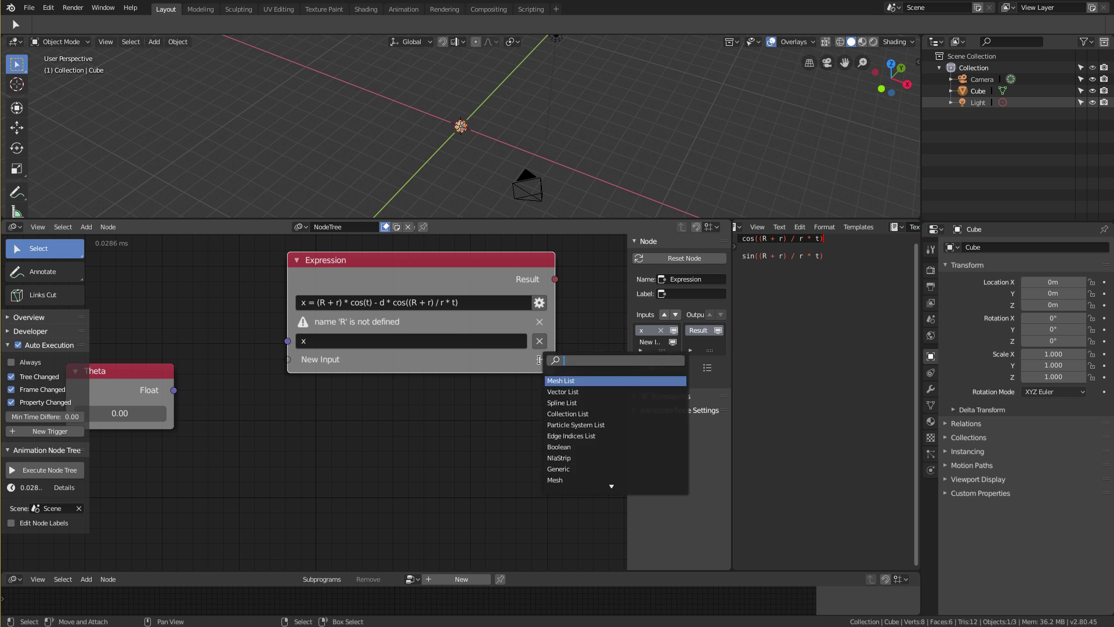
type("flo")
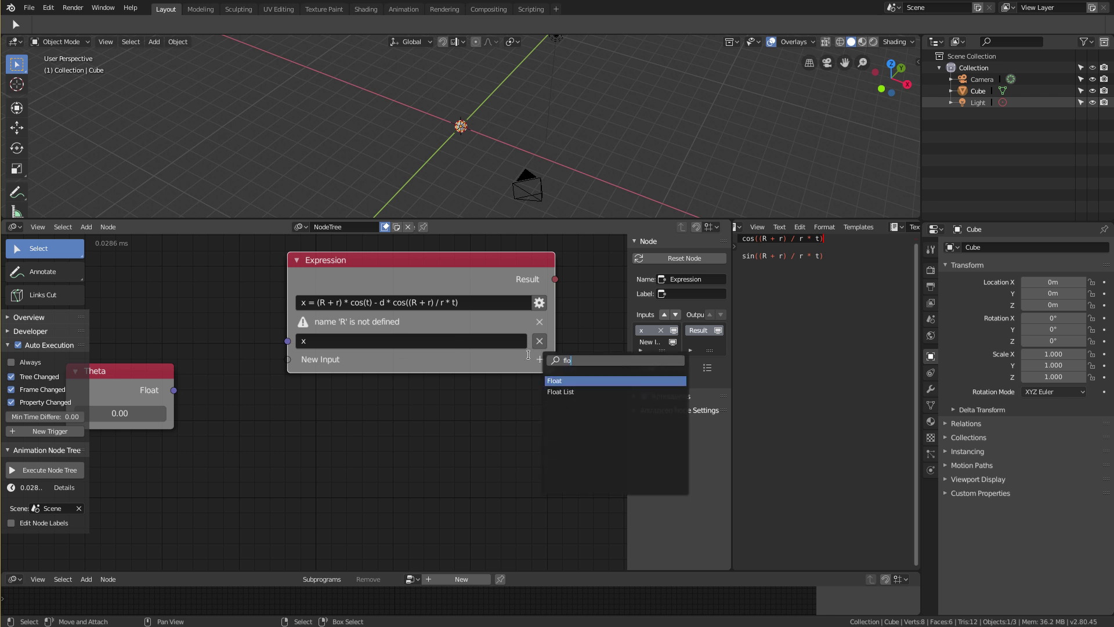
left_click(586, 381)
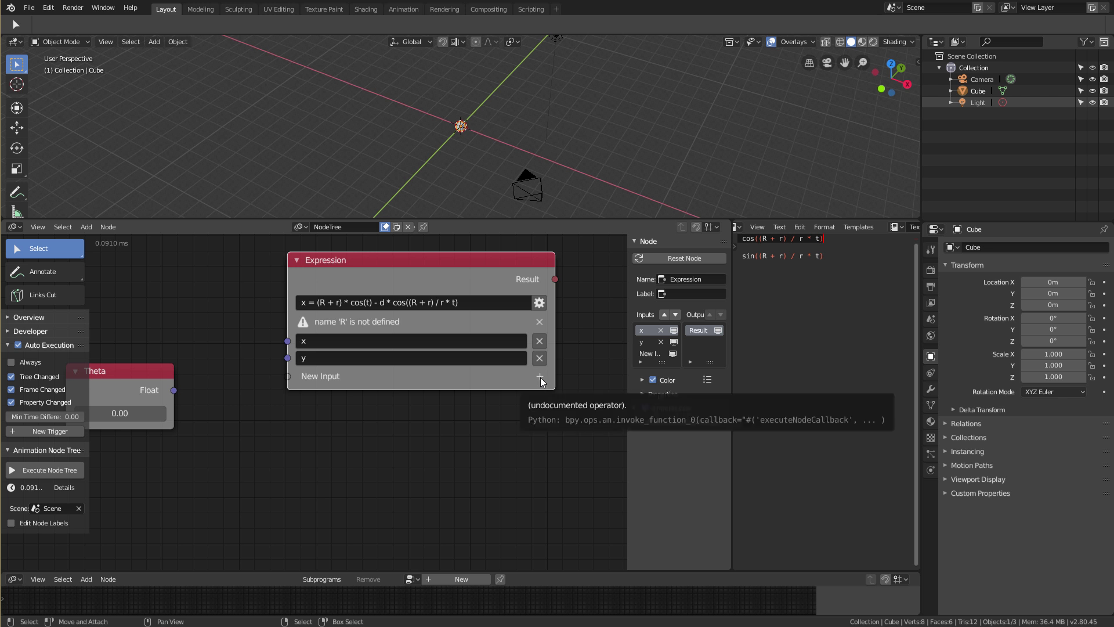
left_click(541, 377)
type("d")
key("BackSpace")
type("float")
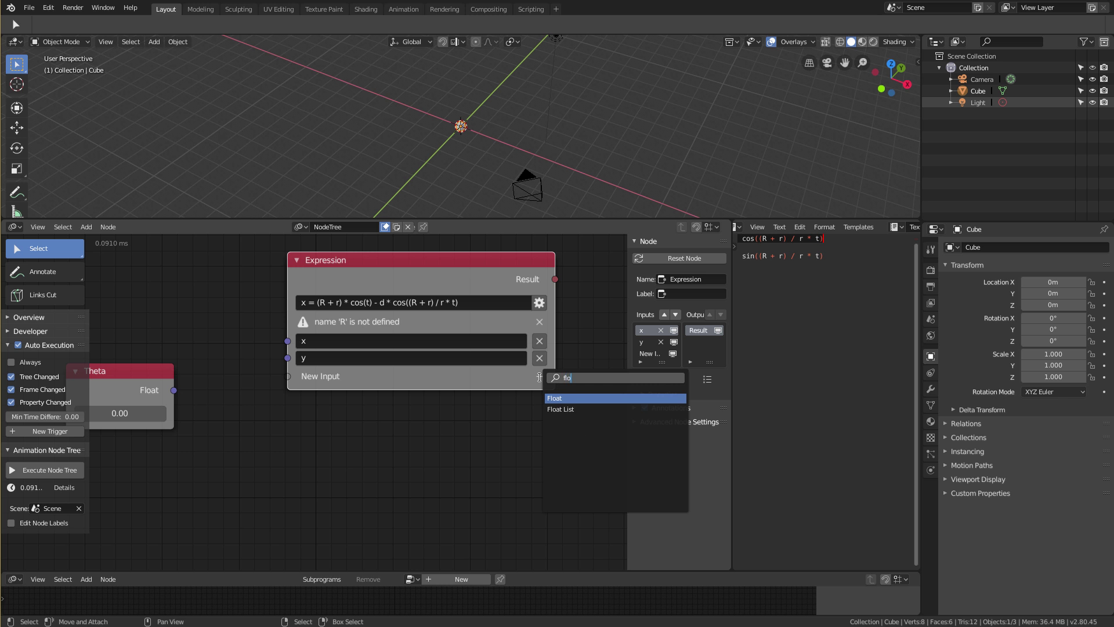
key("Return")
left_click(538, 389)
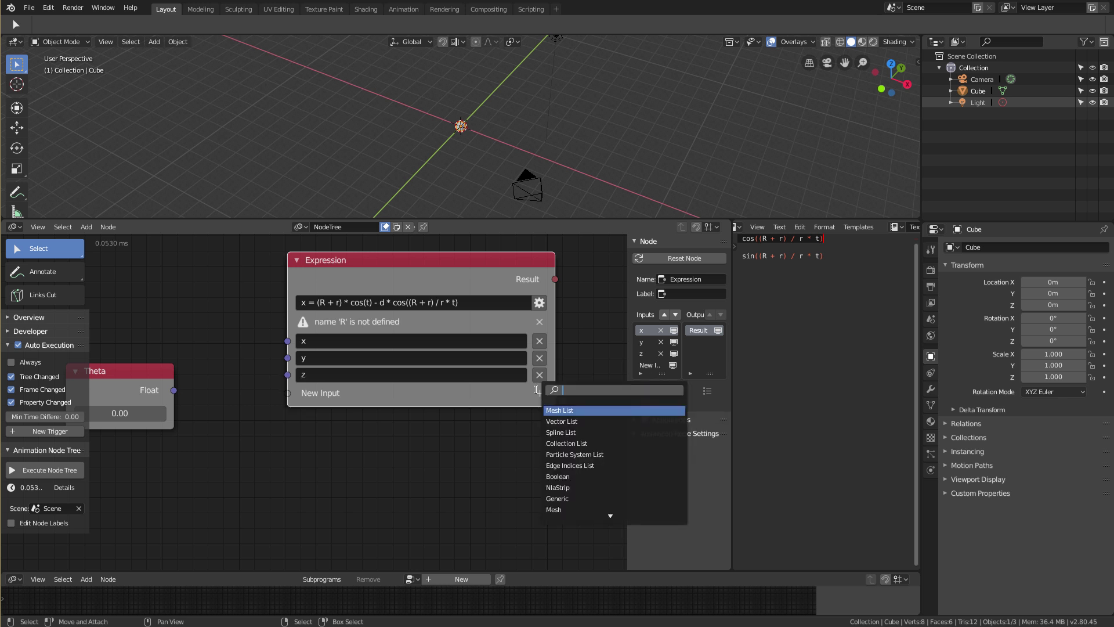
type("the")
key("BackSpace")
key("BackSpace")
key("BackSpace")
type("flo")
key("Return")
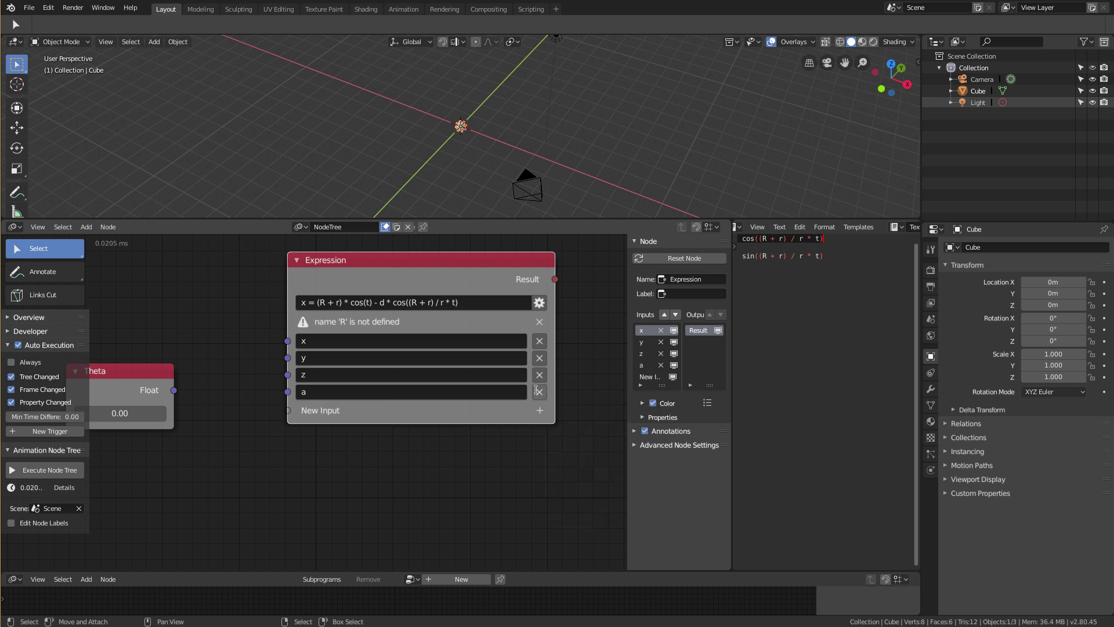
Step: Rename the Expression node's four inputs R, r, d and t
left_click(369, 343)
type("R")
key("Return")
left_click(351, 360)
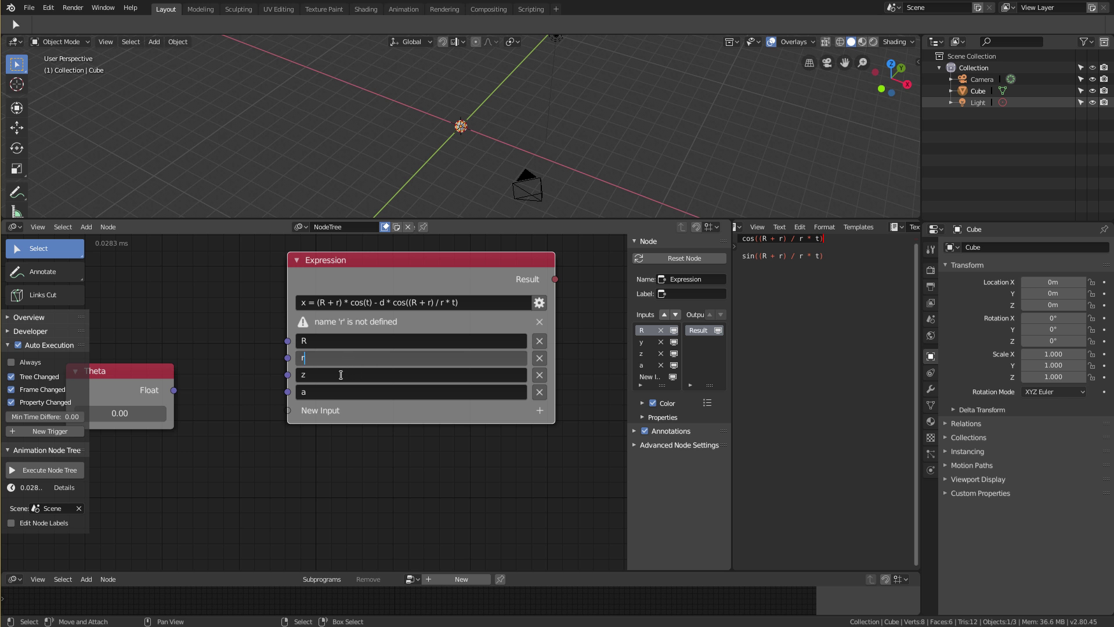
left_click(342, 375)
type("d")
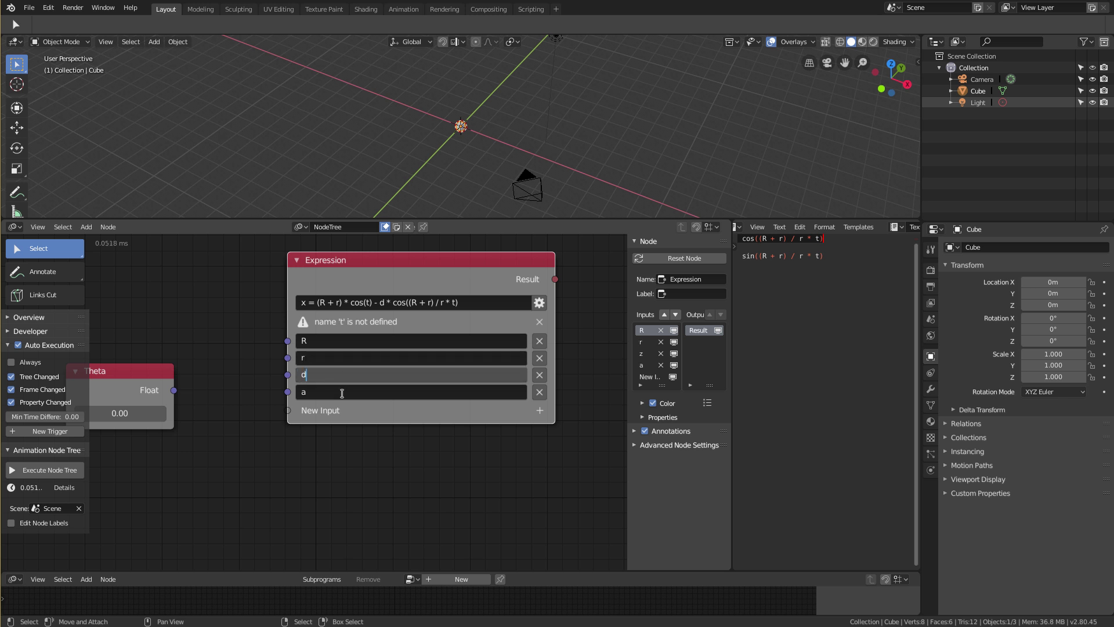
key("Return")
left_click(342, 393)
type("t")
key("Return")
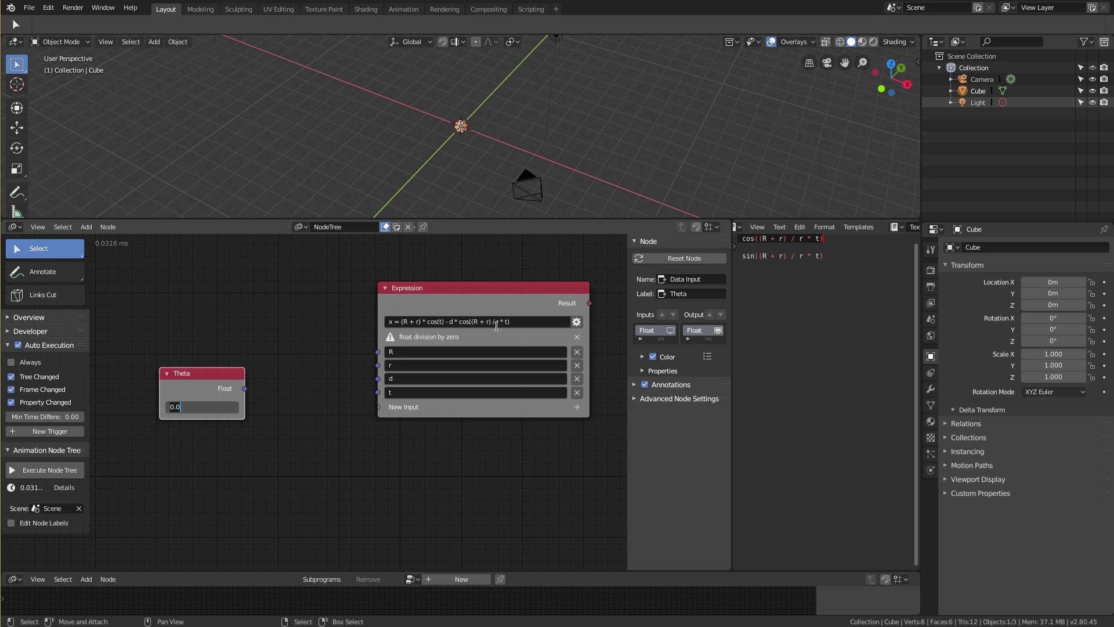
Step: Connect Theta's Float output to the t input and tidy the layout of both nodes
key("Return")
left_click_drag(244, 388, 383, 397)
scroll(388, 422, "down", 1)
left_click_drag(277, 361, 210, 392)
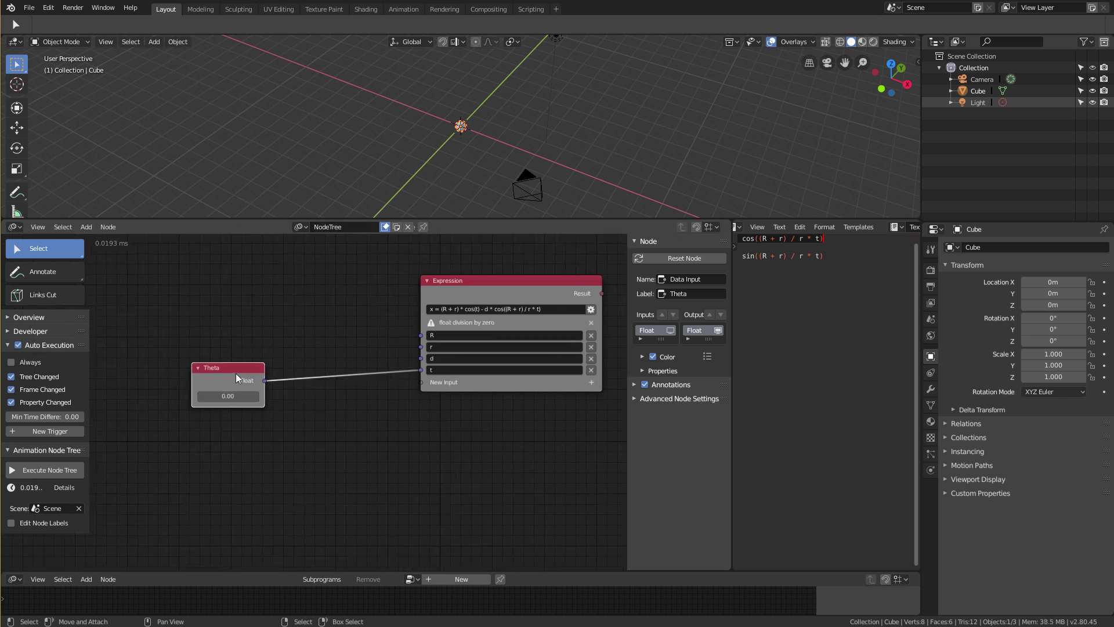
scroll(423, 382, "down", 2)
scroll(397, 414, "down", 1)
scroll(336, 427, "down", 1)
middle_click_drag(336, 428, 340, 393)
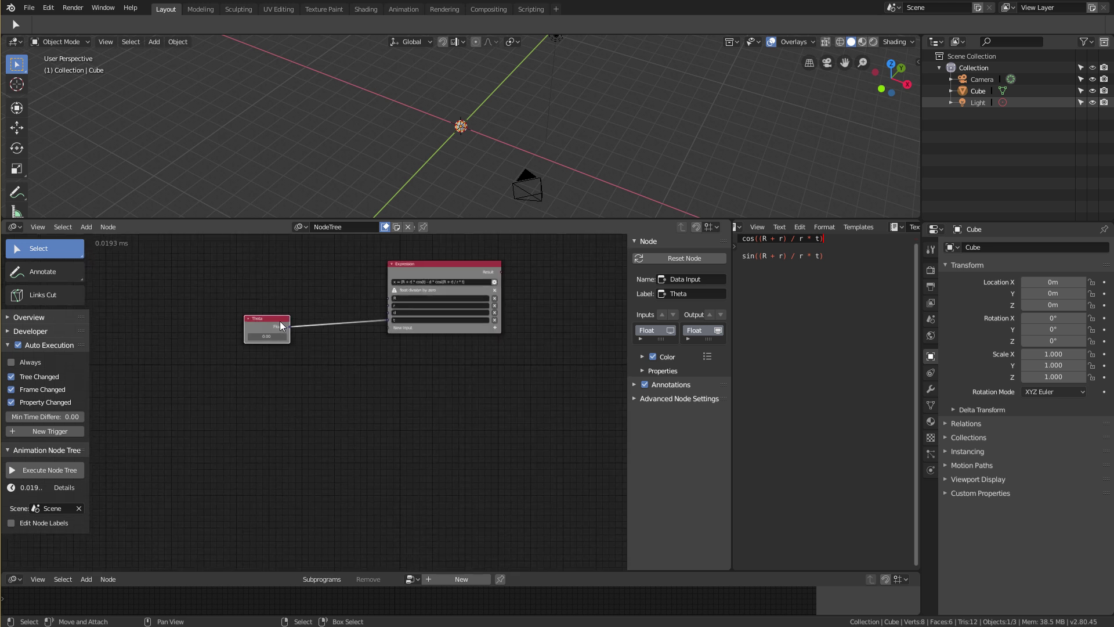
left_click_drag(277, 321, 265, 328)
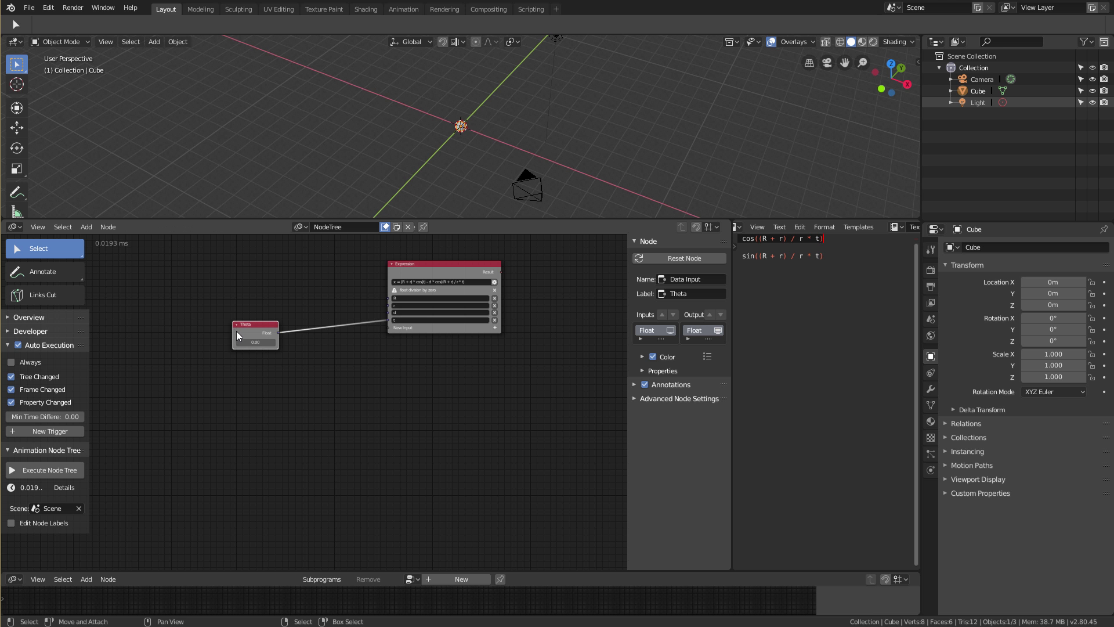
key("shift+a")
mouse_move(335, 419)
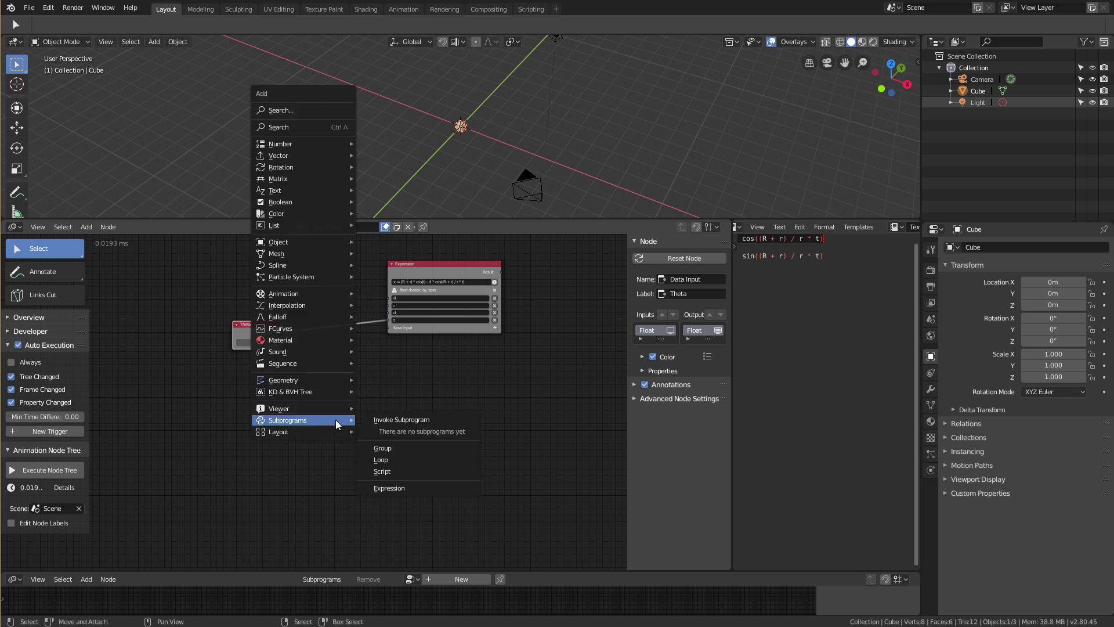
Step: Add a Loop Input node and place it below the Theta node
left_click(398, 456)
left_click(316, 395)
scroll(316, 395, "up", 2)
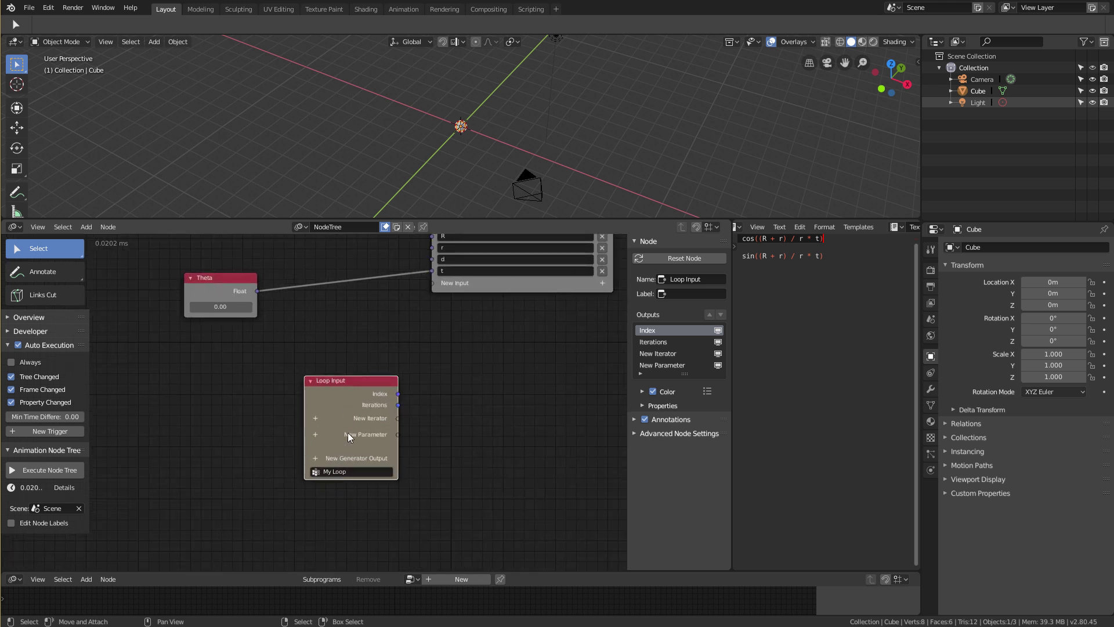
left_click_drag(354, 398, 305, 409)
scroll(350, 395, "down", 1)
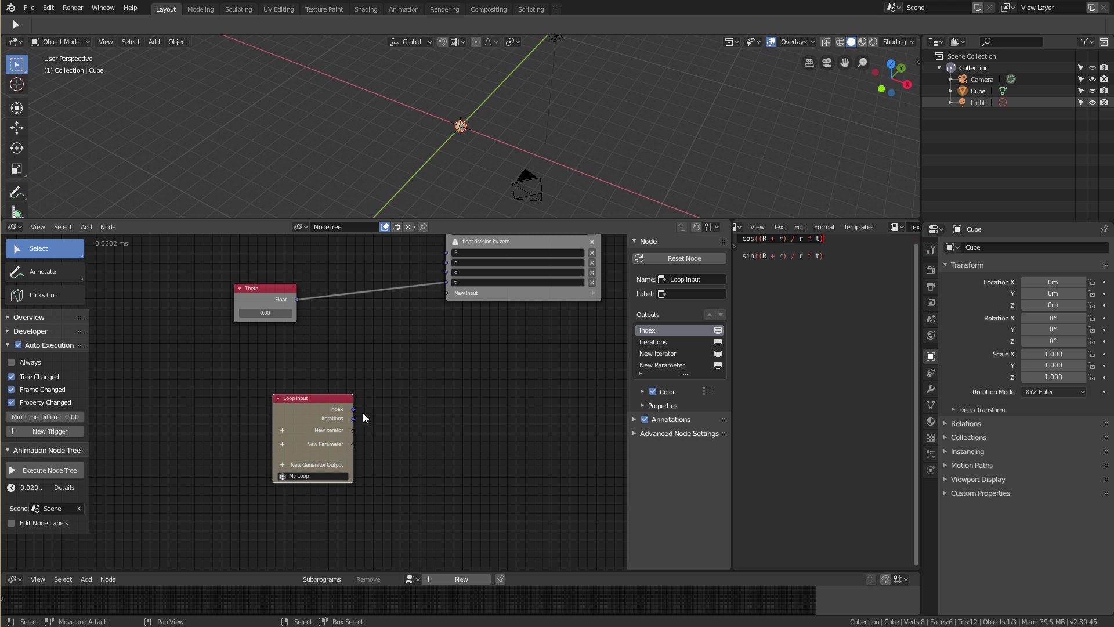
Step: Give the loop a Float parameter named Large Radius
left_click(282, 444)
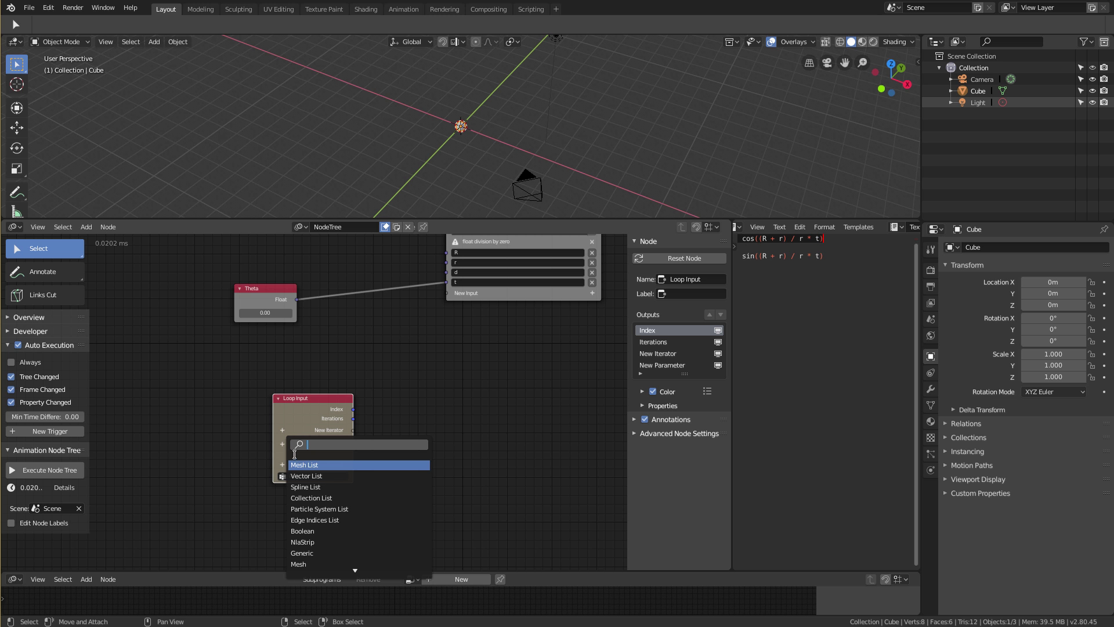
type("float")
key("Return")
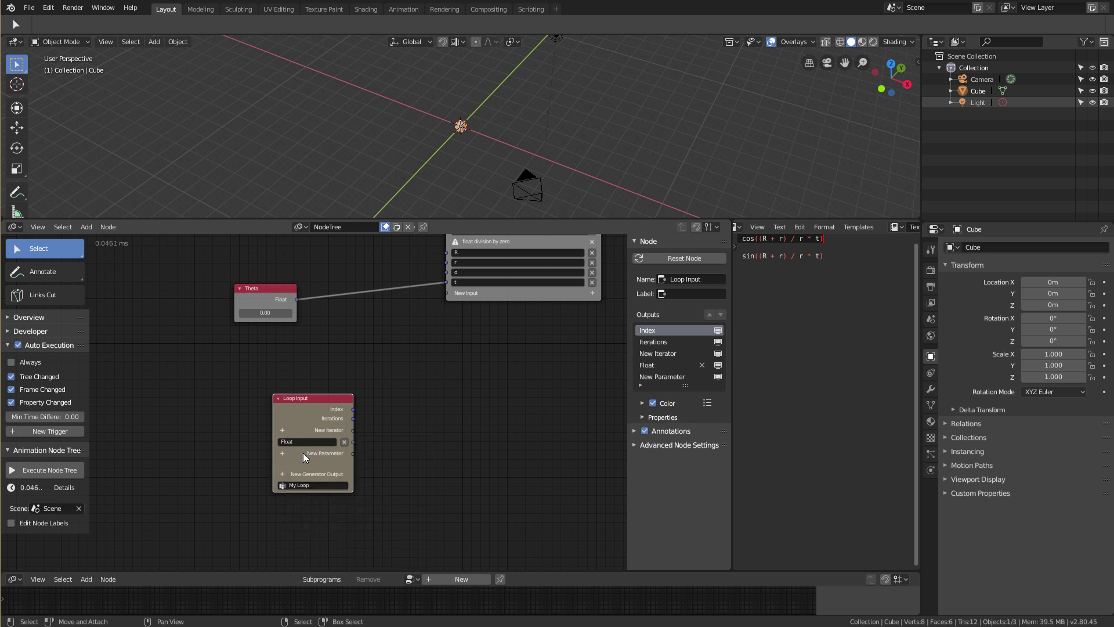
left_click(323, 444)
type("R")
type("Large R")
type("adius")
key("Return")
Step: Add a second Float parameter named Small Radius and nudge the Loop Input node up
left_click(283, 453)
type("fl")
key("Return")
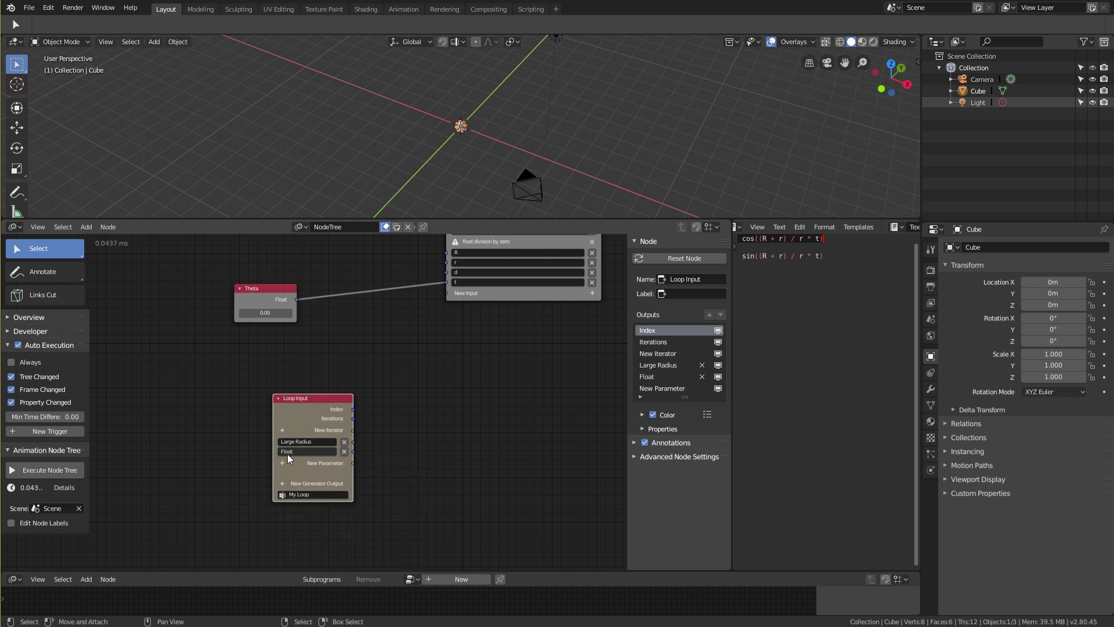
left_click(297, 451)
type("Small Radius")
key("Return")
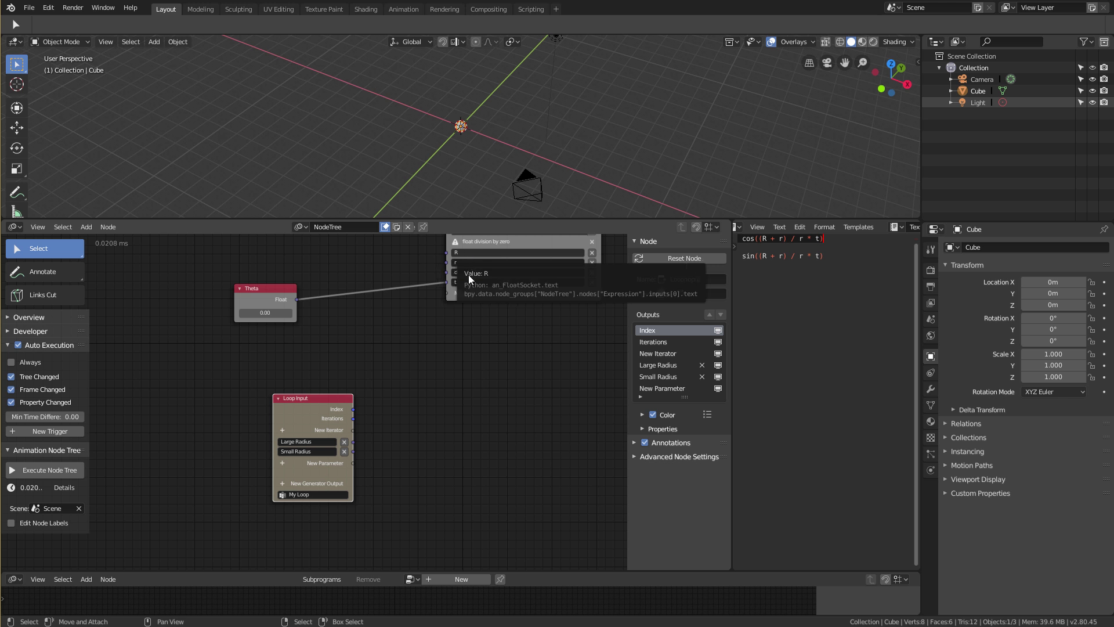
left_click_drag(307, 404, 306, 388)
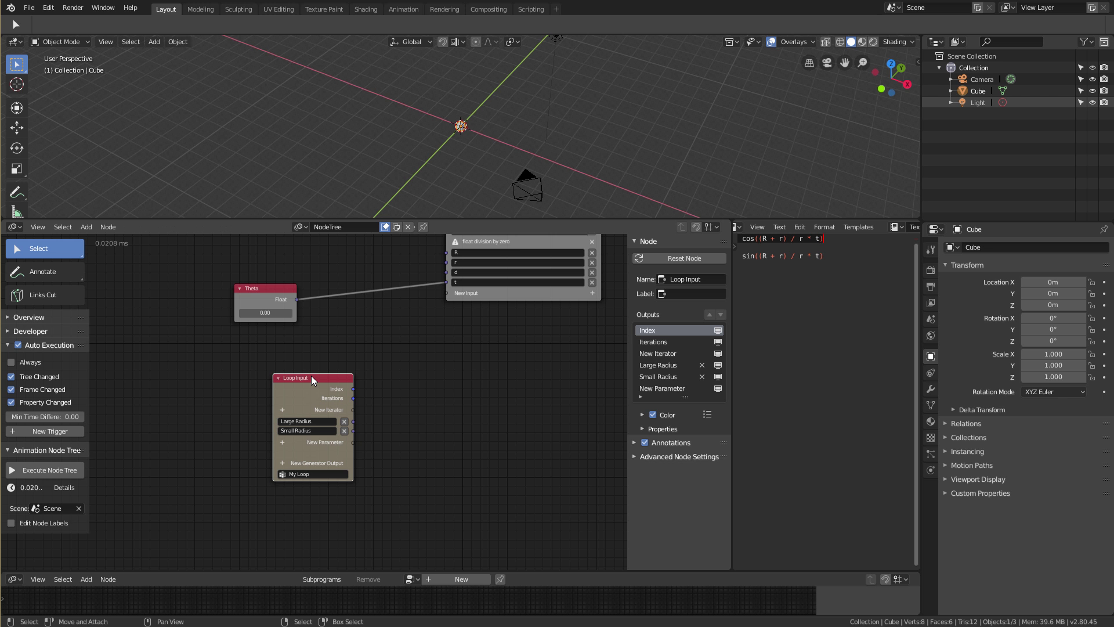
Step: Add two more Float loop parameters named Distance and Stepsize
left_click(282, 443)
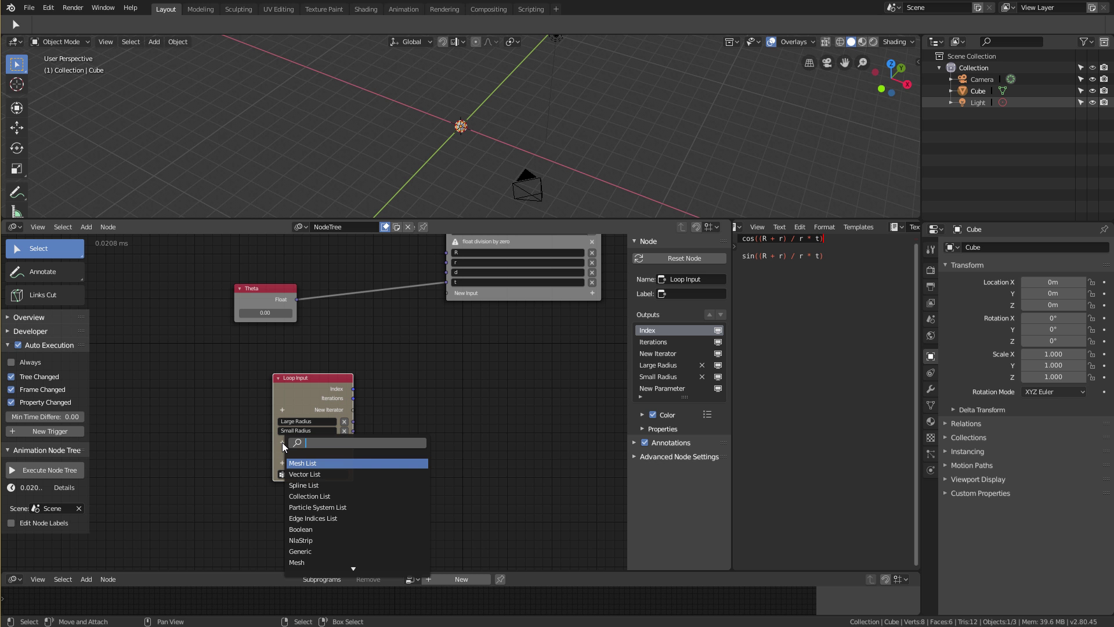
type("float")
key("Return")
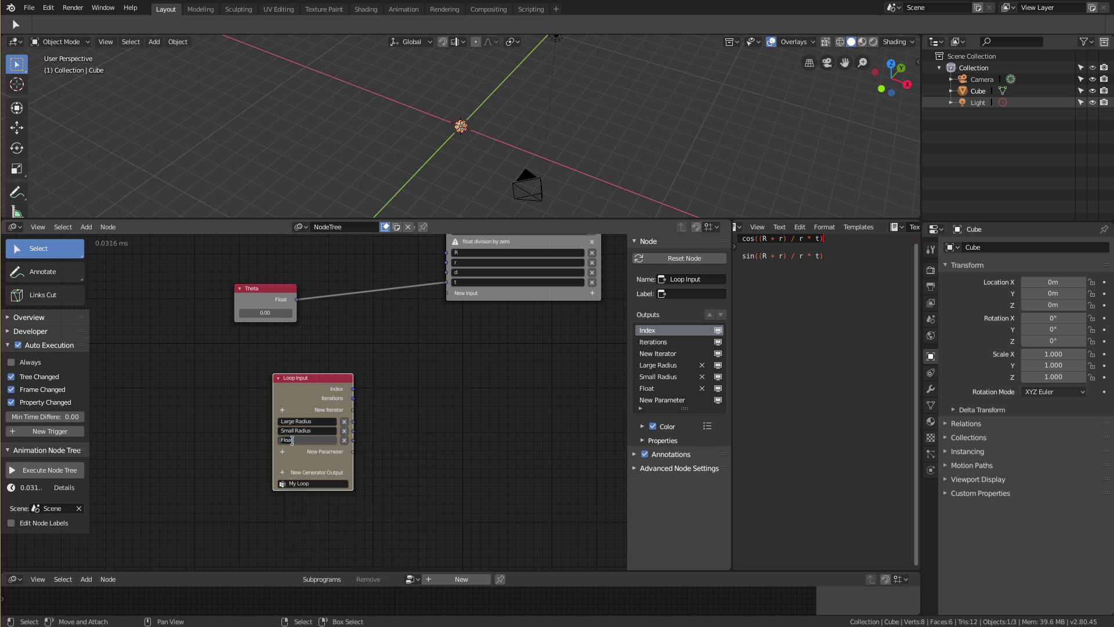
left_click(291, 440)
type("Distance")
key("Return")
left_click(281, 451)
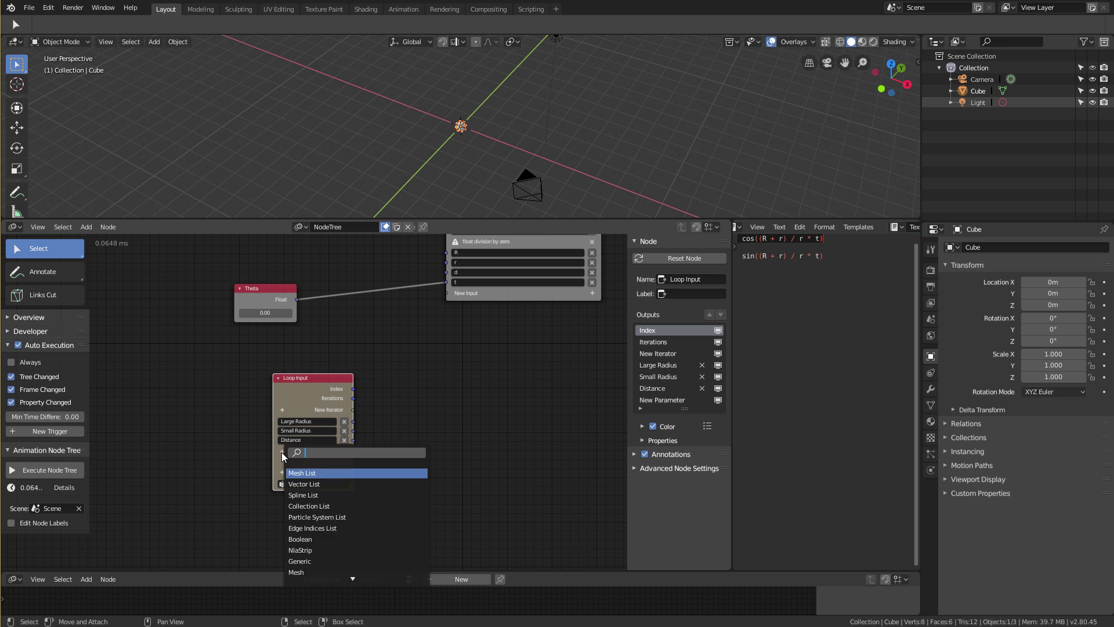
type("flo")
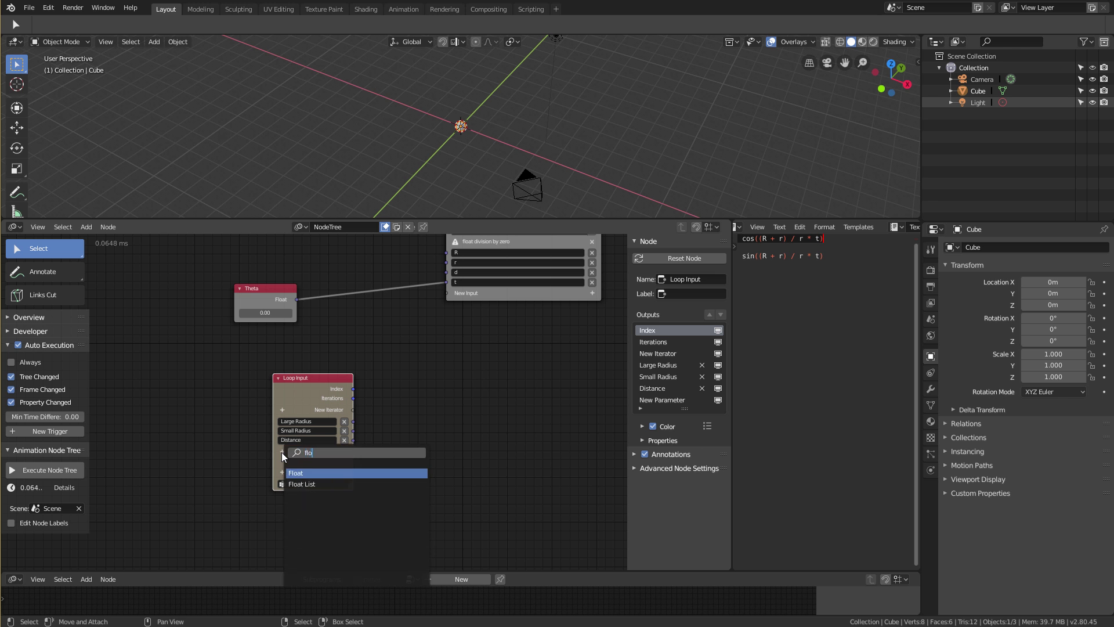
key("Return")
left_click(290, 449)
type("Stepsize")
key("Return")
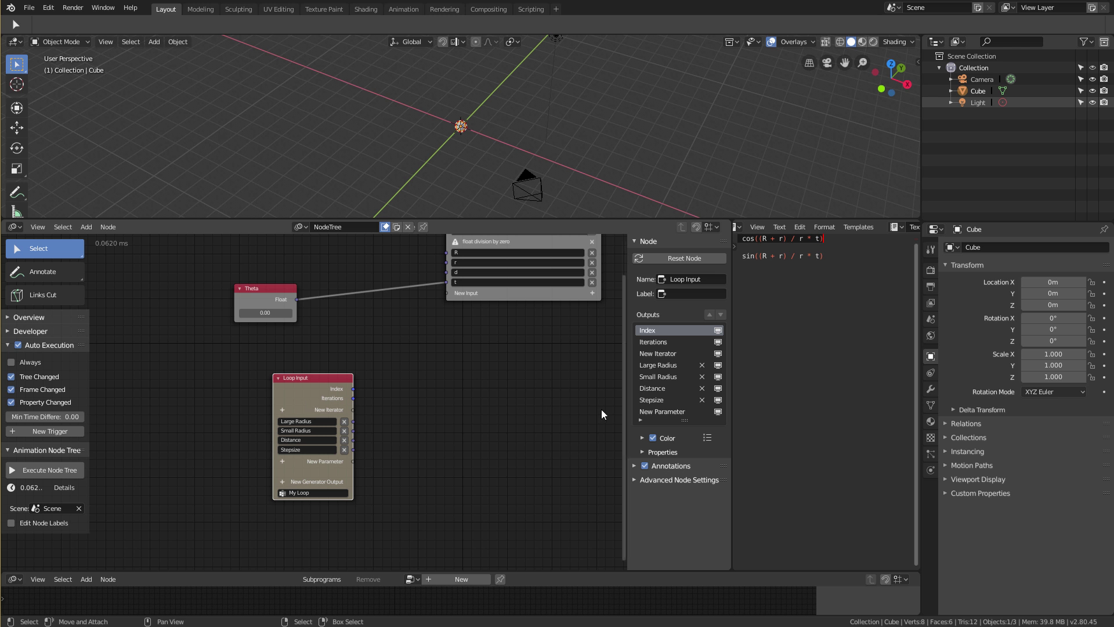
Step: Add a Divide Math node with loop Index into A and Stepsize into B
key("shift+a")
mouse_move(426, 413)
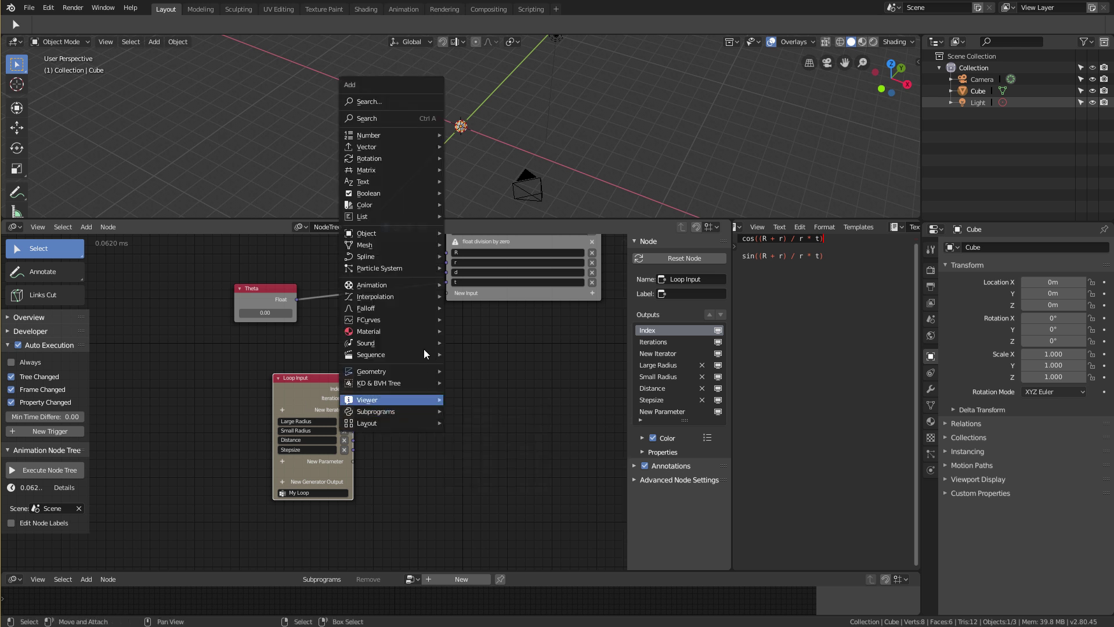
mouse_move(385, 135)
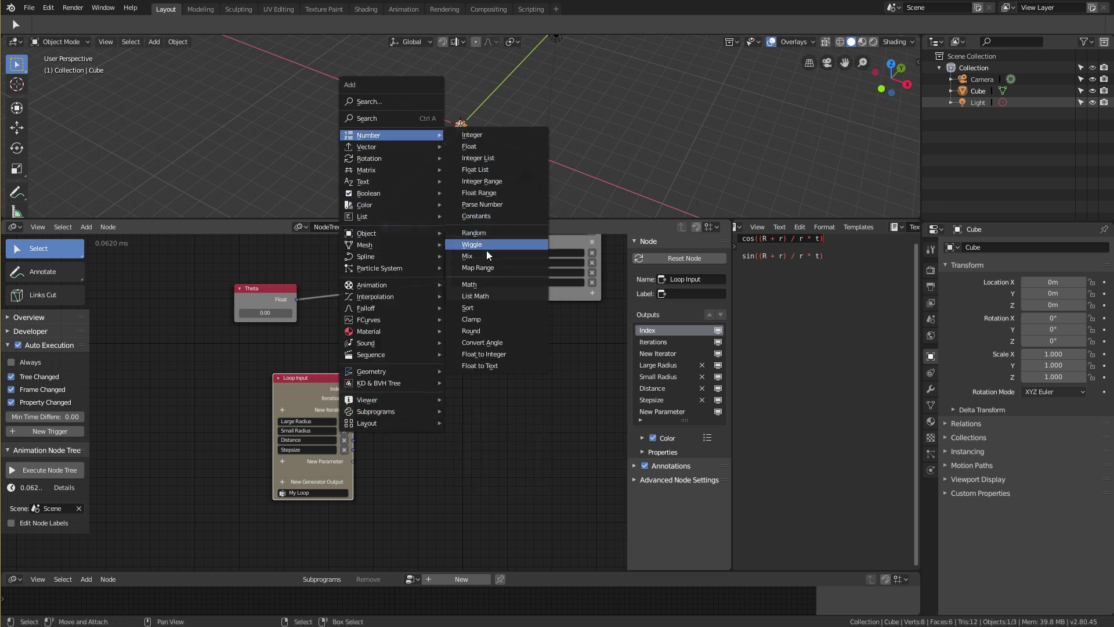
left_click(483, 289)
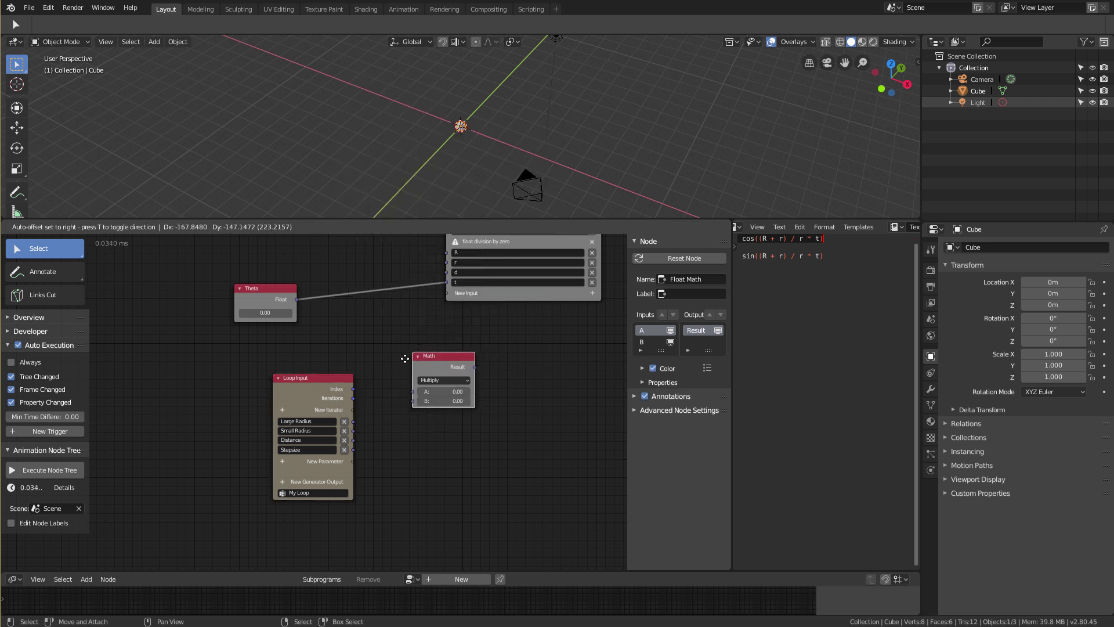
left_click(428, 382)
left_click(435, 389)
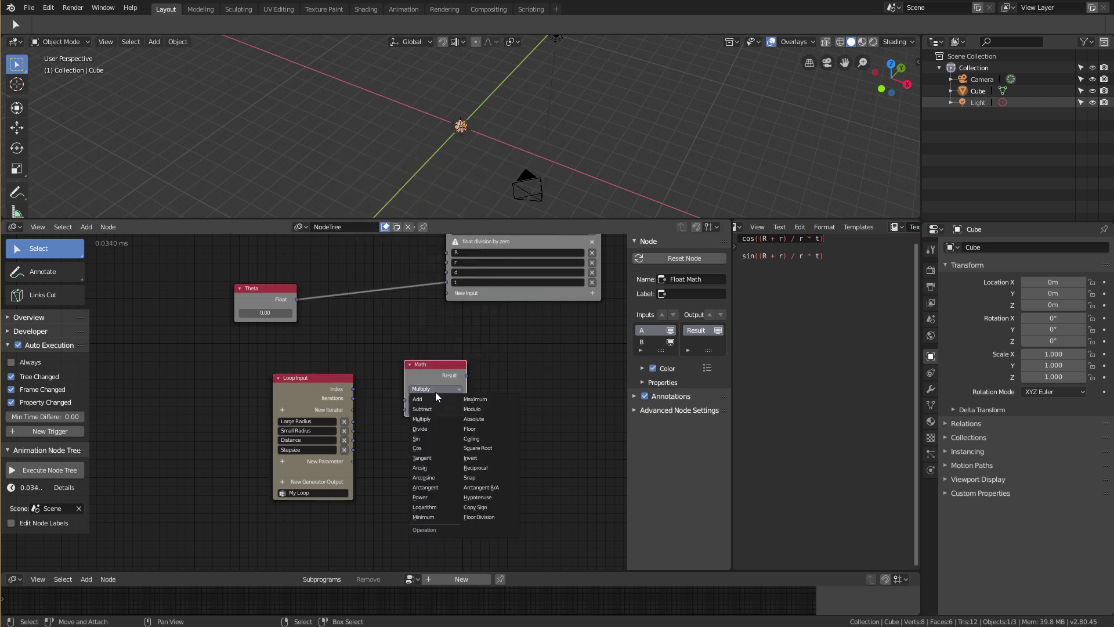
left_click(434, 427)
left_click_drag(352, 389, 404, 399)
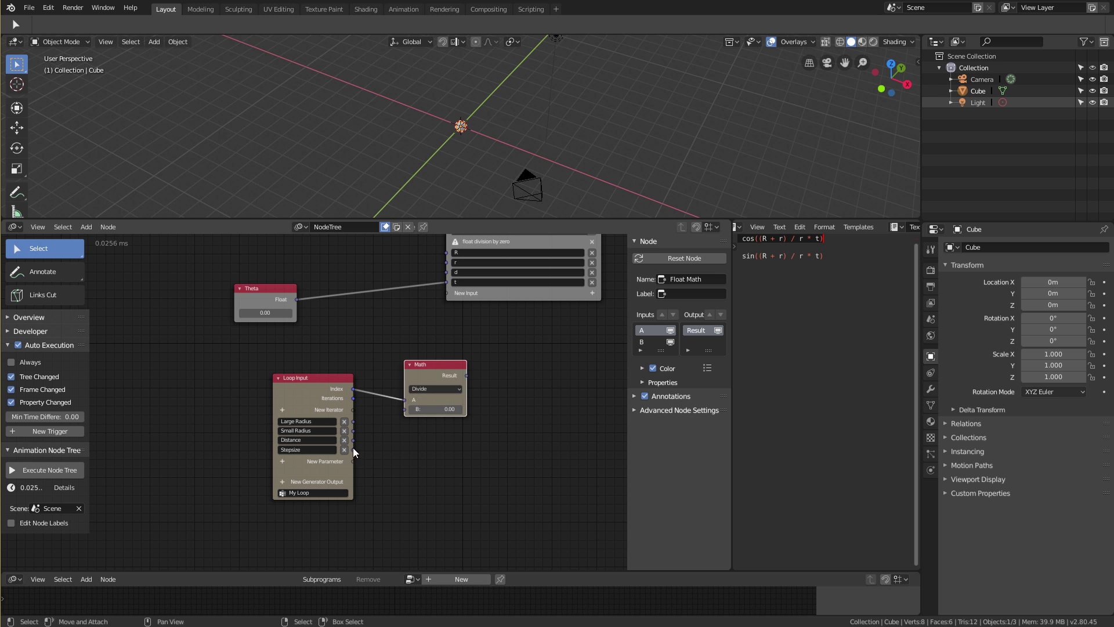
left_click_drag(354, 448, 427, 420)
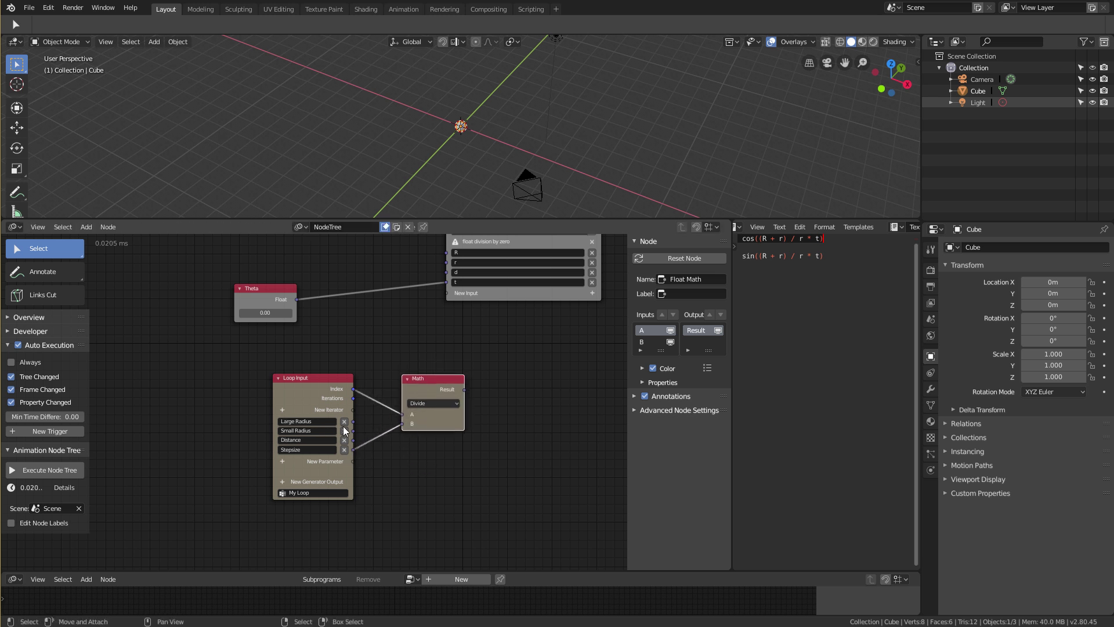
left_click_drag(357, 389, 354, 389)
Step: Move Stepsize to the top of the Loop Input's parameter list
left_click(298, 395)
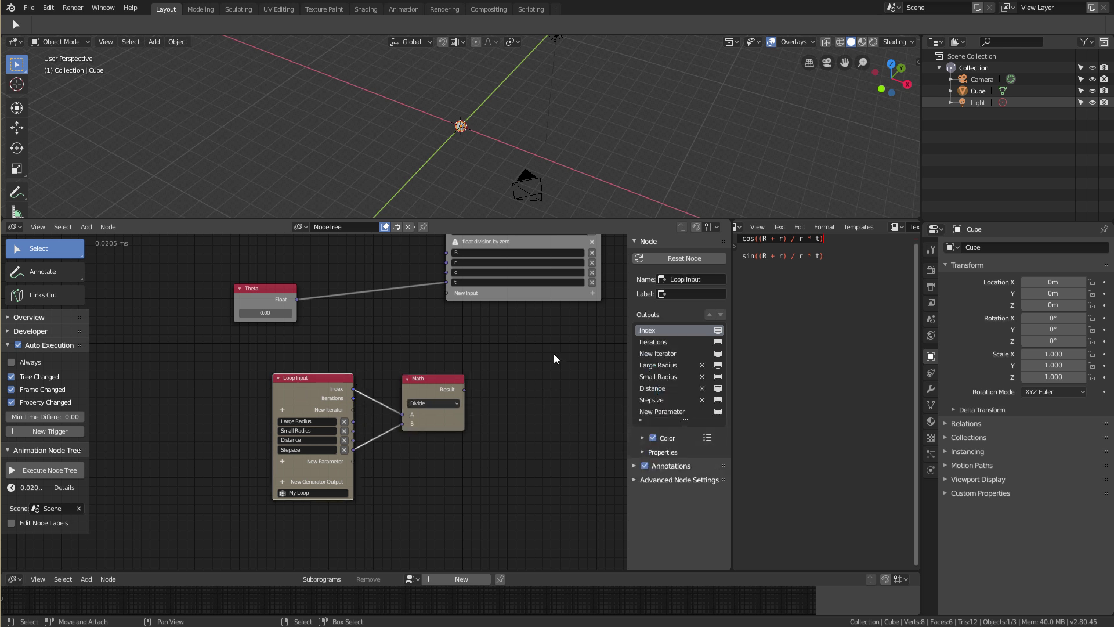
mouse_move(682, 420)
left_mouse_down()
mouse_move(679, 443)
mouse_move(679, 430)
left_mouse_up()
left_click_drag(627, 387, 607, 387)
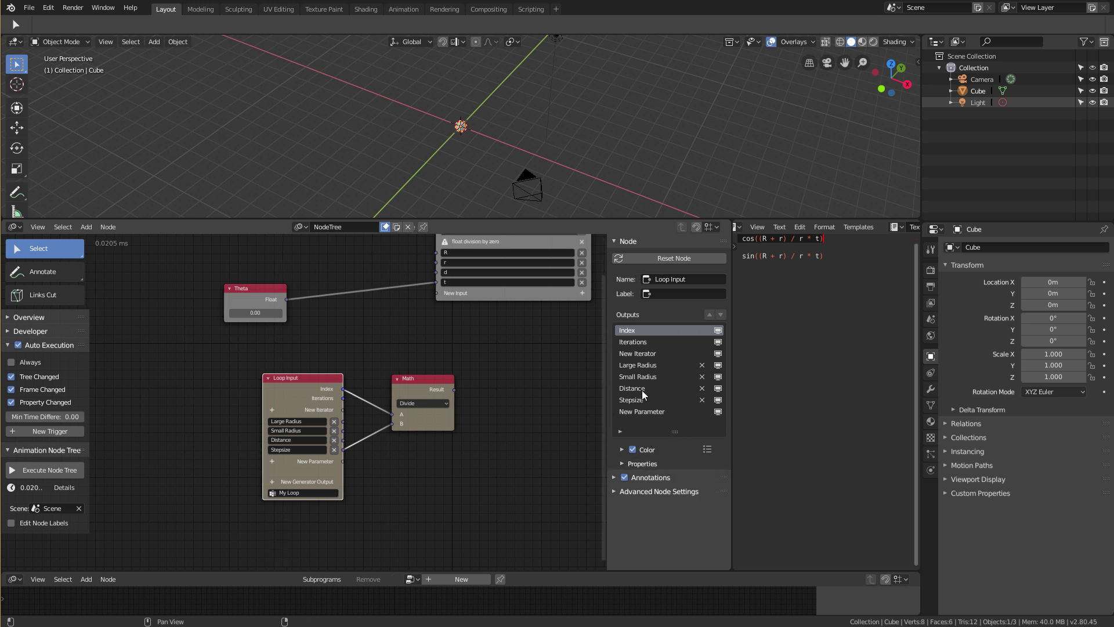
left_click(645, 388)
left_click(655, 400)
left_click(709, 314)
left_click(709, 314)
left_click(708, 314)
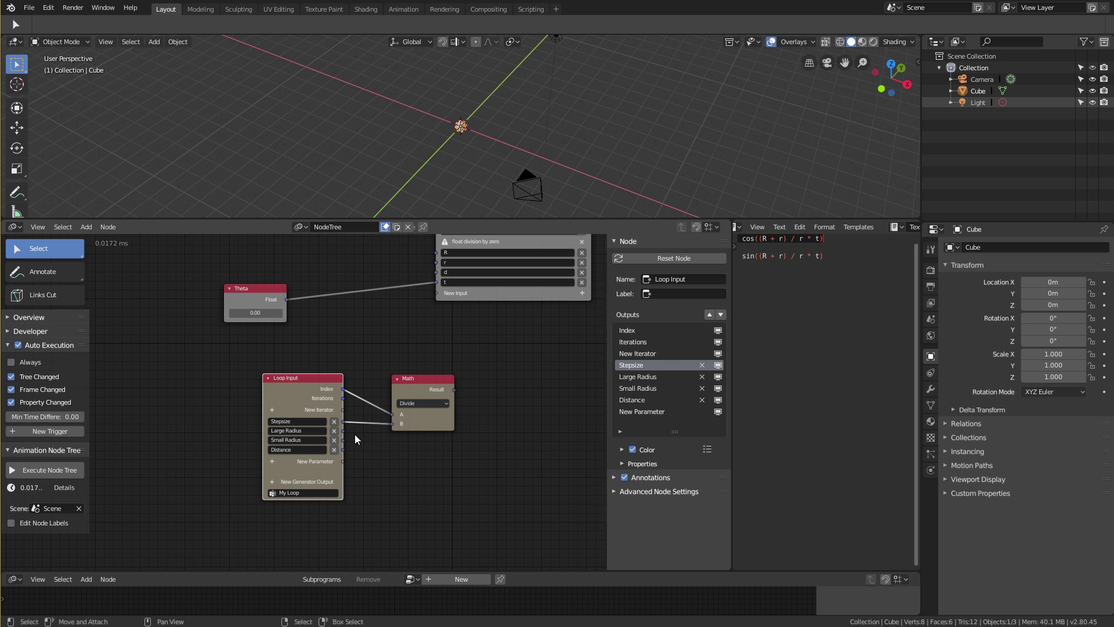
Step: Nudge the Loop Input and Math nodes into tidier positions
key("g")
left_click(385, 406)
left_click_drag(419, 382, 416, 367)
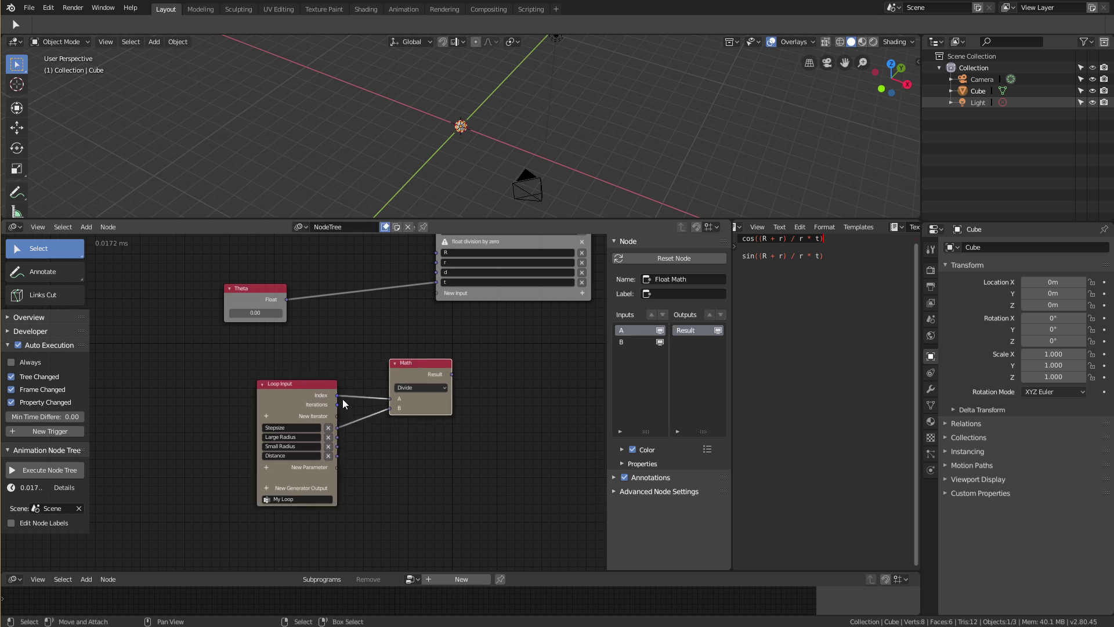
left_click(301, 398)
scroll(346, 379, "down", 3)
Step: Place the Expression node beside the Math node and feed the Divide result into t
left_click_drag(422, 270, 461, 381)
scroll(437, 454, "up", 2)
middle_click_drag(438, 454, 386, 405)
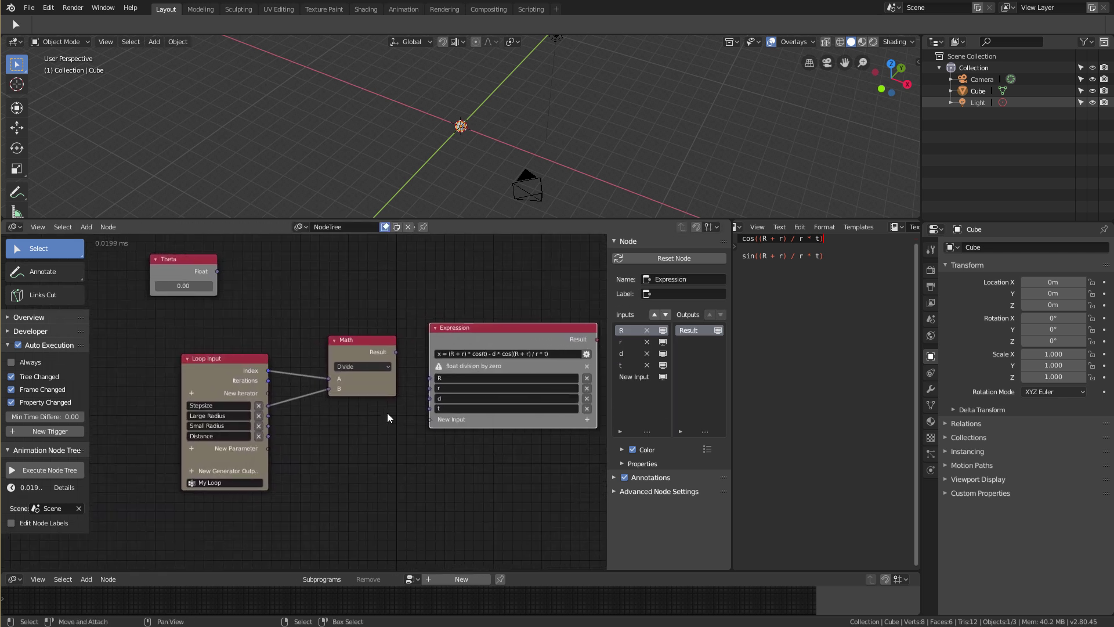
left_click_drag(362, 346, 342, 340)
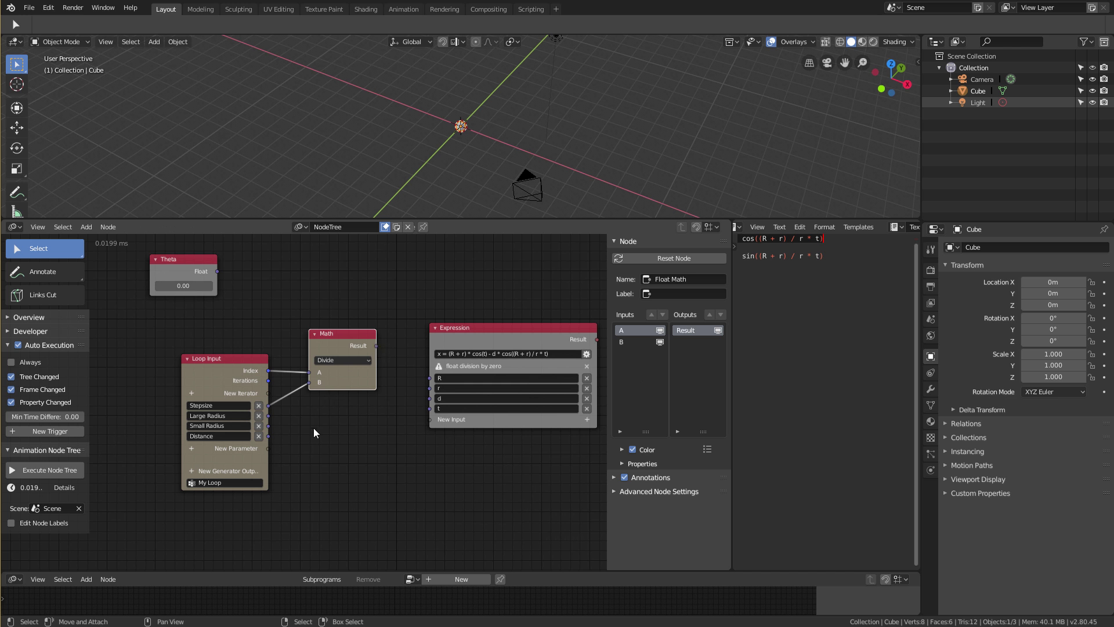
scroll(307, 440, "down", 1, "shift")
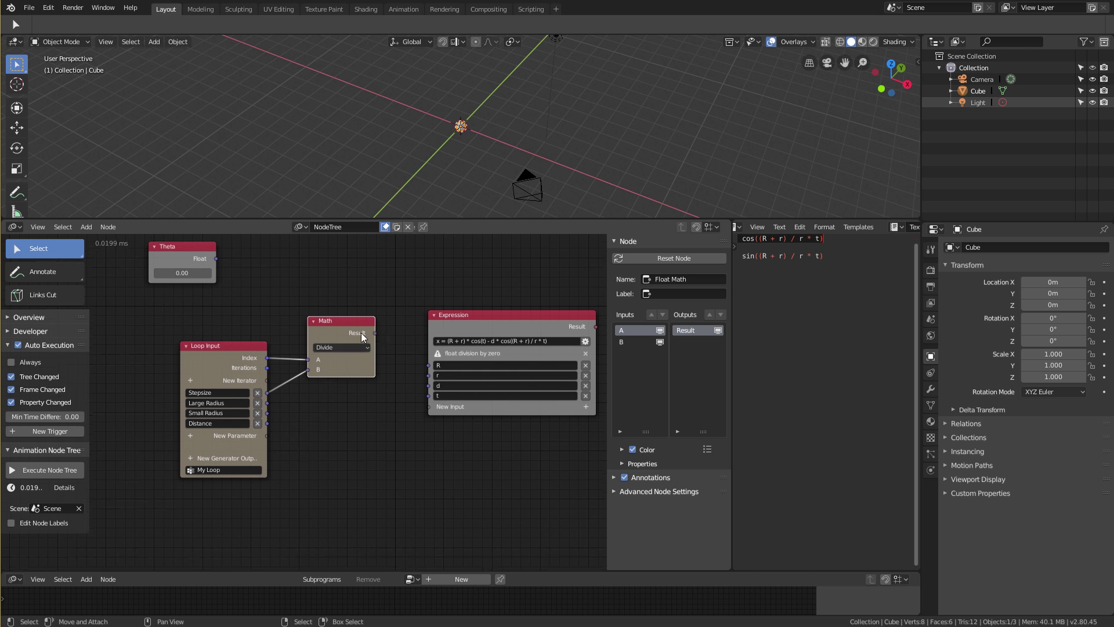
left_click_drag(375, 332, 429, 396)
Step: Connect Large Radius, Small Radius and Distance to the Expression's R, r and d inputs
left_click_drag(360, 328, 361, 408)
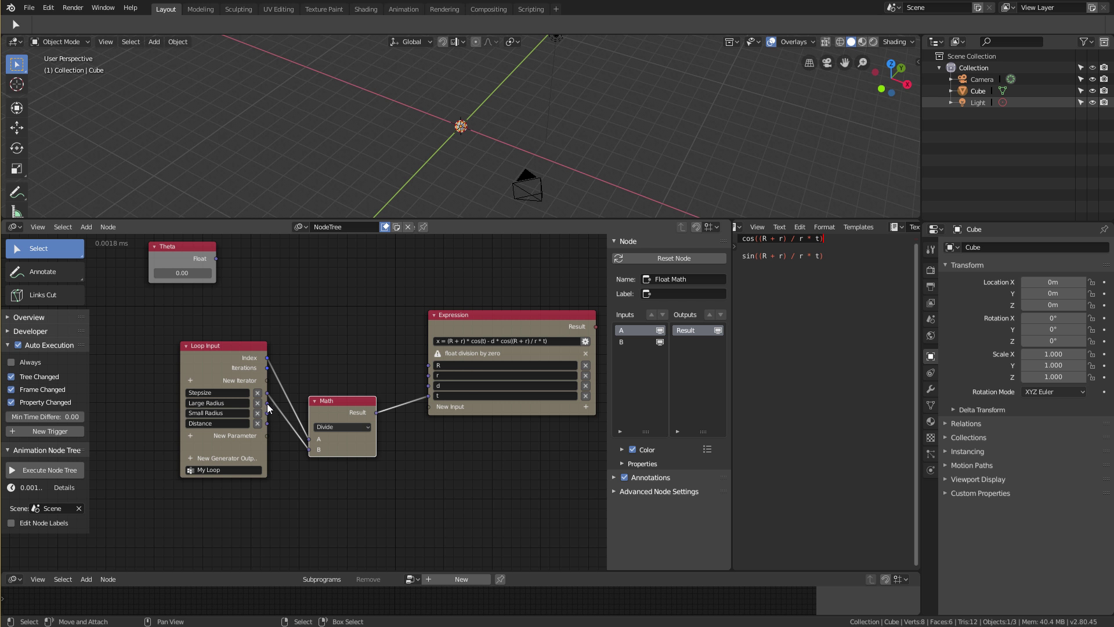
left_click_drag(267, 402, 431, 372)
left_click_drag(342, 401, 340, 427)
left_click_drag(267, 412, 428, 376)
left_click_drag(262, 424, 432, 385)
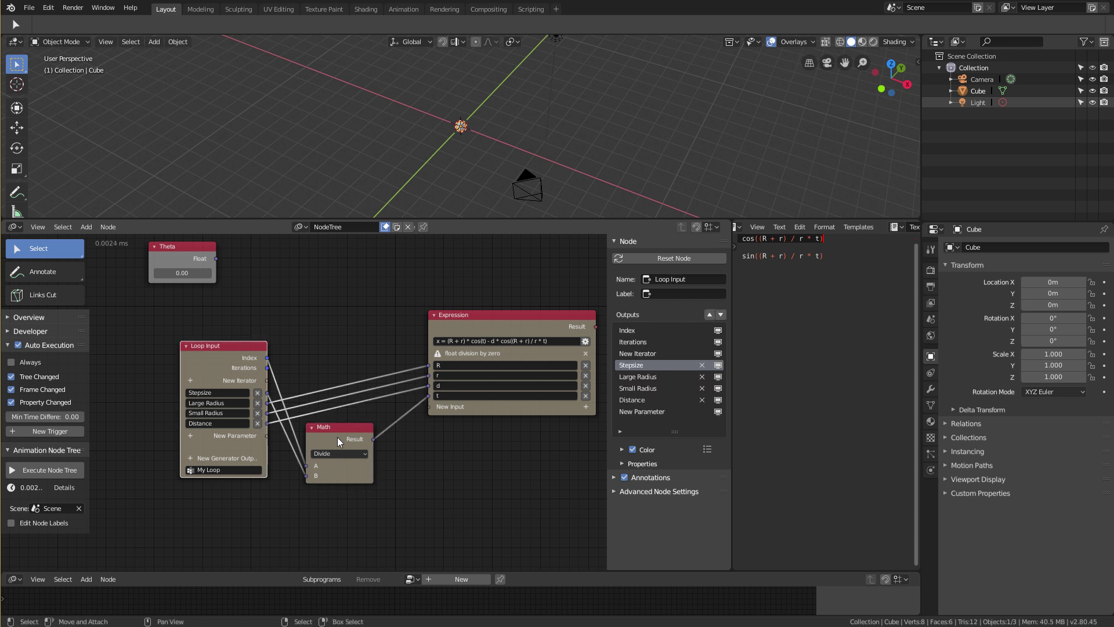
left_click_drag(335, 439, 339, 336)
Step: Move the t input to the top of the Expression node's inputs
left_click(461, 330)
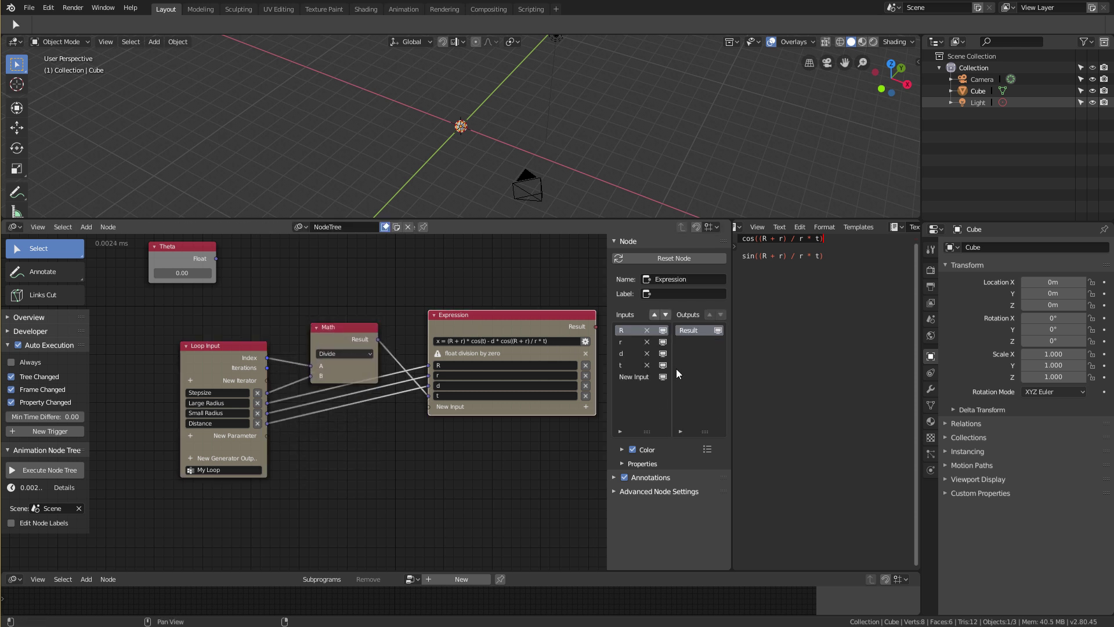
left_click(621, 364)
left_click(654, 315)
left_click(654, 314)
left_click(654, 314)
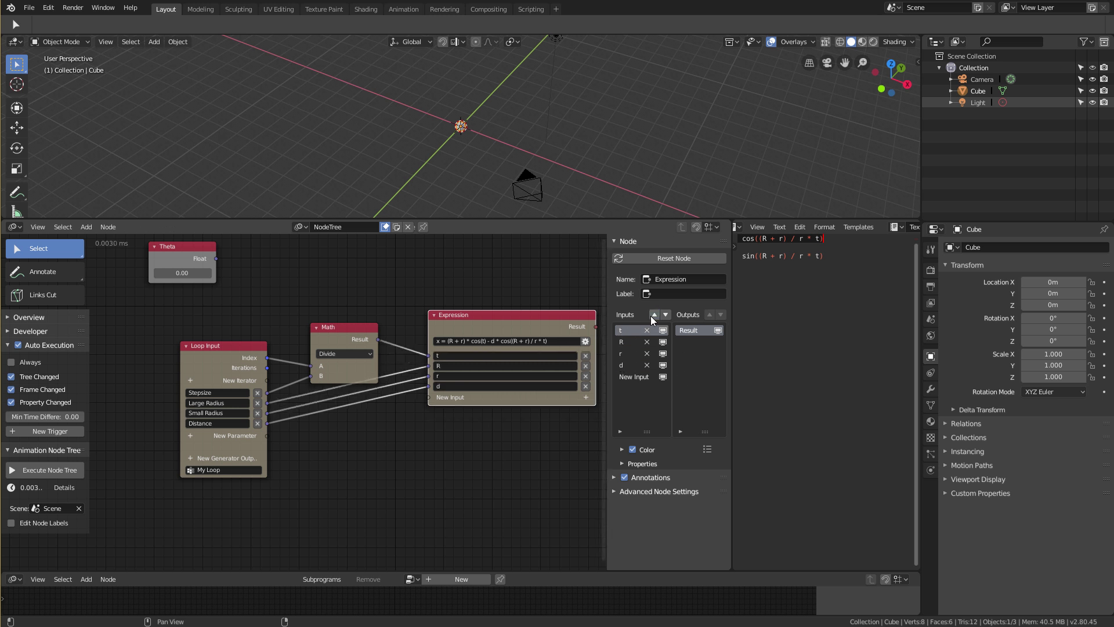
left_click_drag(342, 328, 342, 317)
scroll(503, 342, "down", 1)
left_click(464, 323)
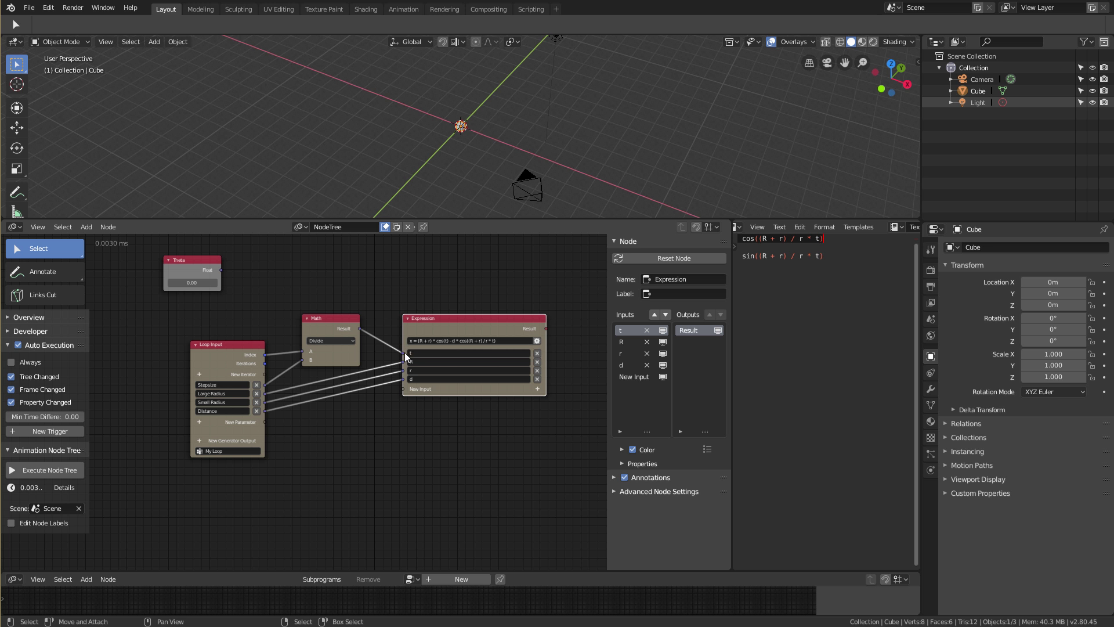
scroll(427, 380, "down", 1)
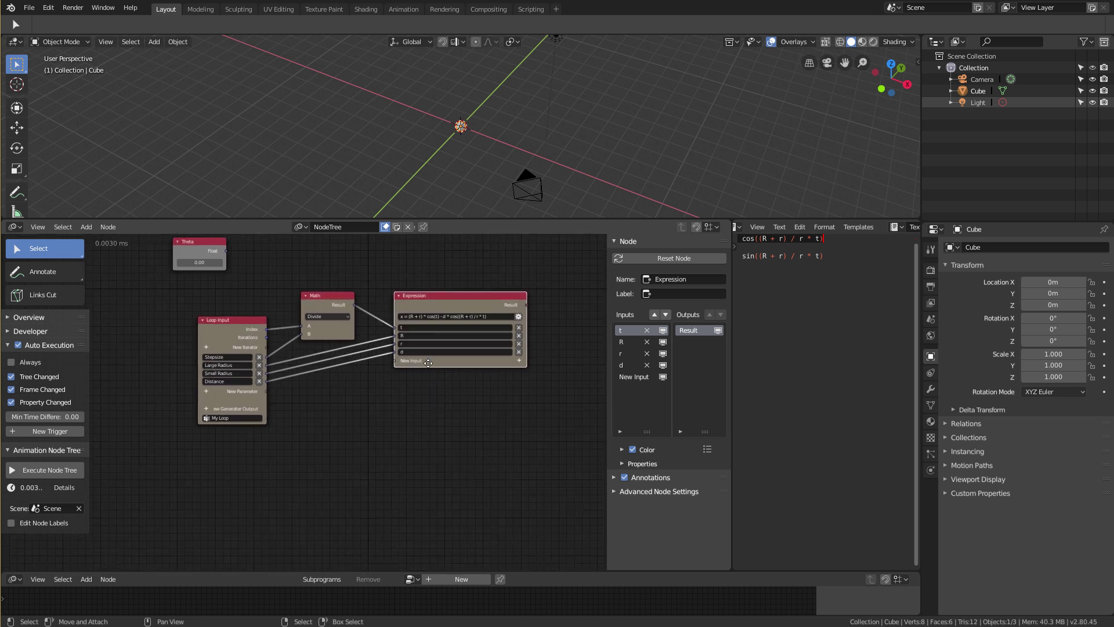
scroll(428, 363, "up", 1)
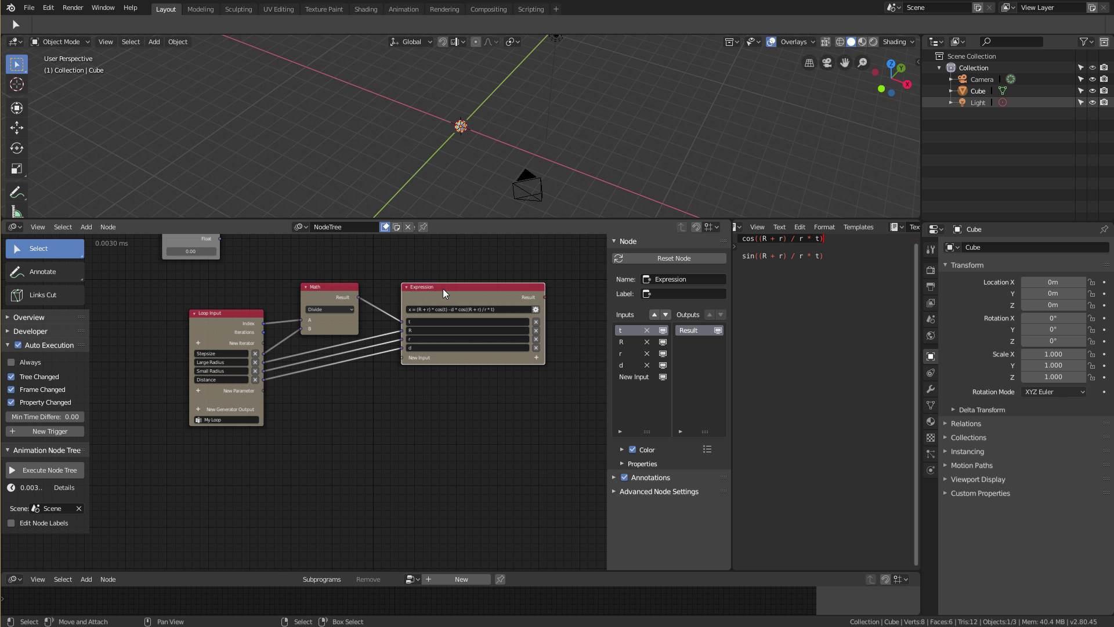
Step: Duplicate the Expression node and wire the Divide result, Large Radius and Small Radius into the copy
key("shift+d")
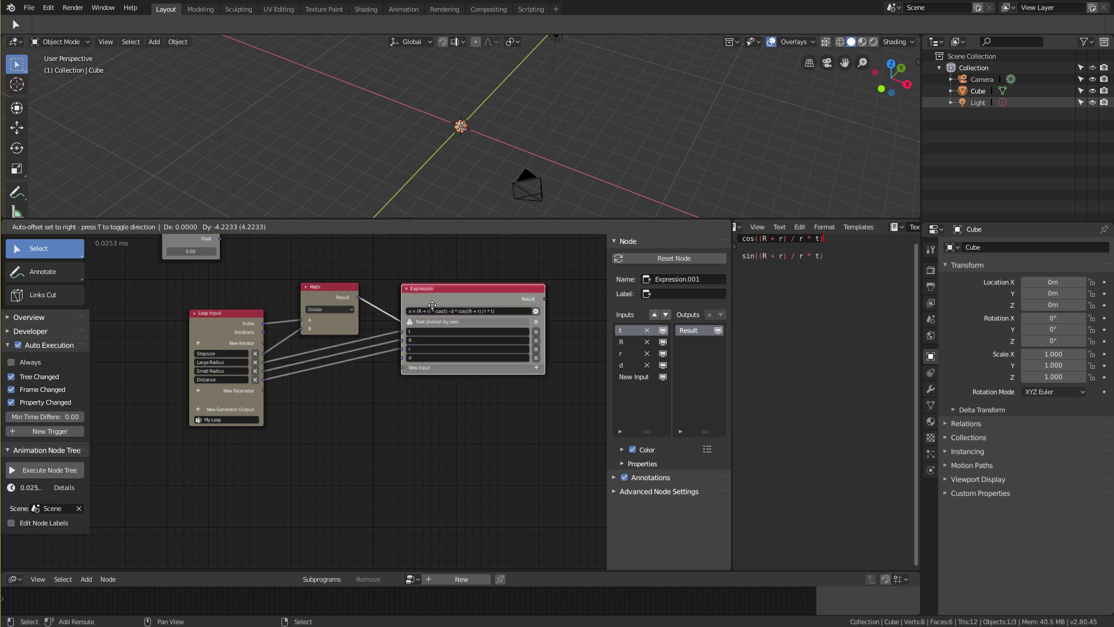
left_click(434, 387)
middle_click_drag(376, 320, 384, 295)
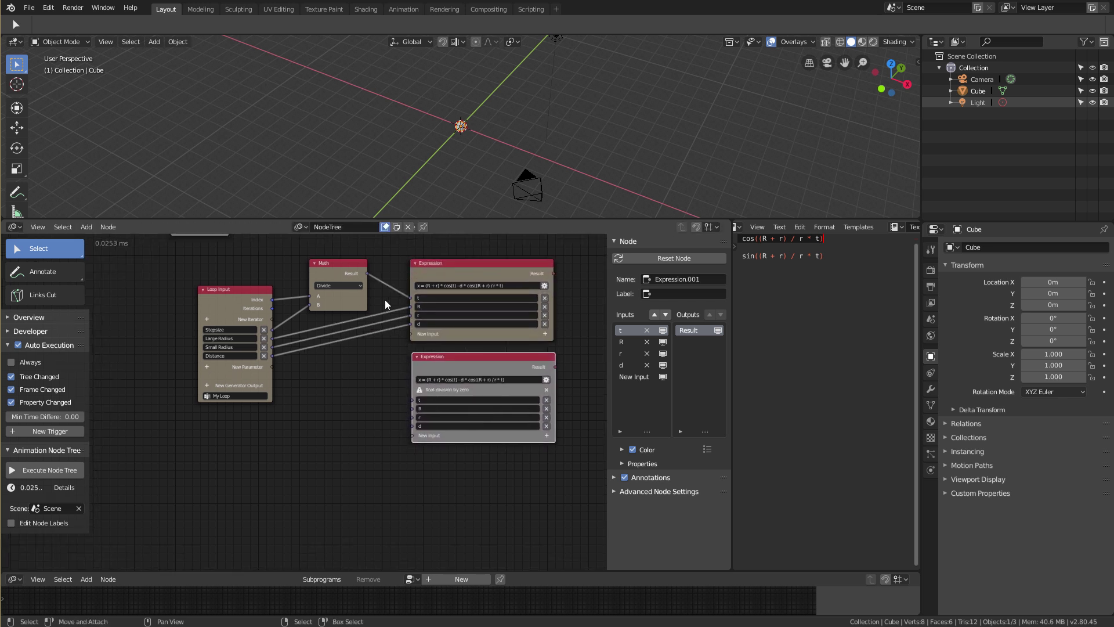
left_click_drag(368, 276, 408, 398)
left_click_drag(272, 338, 389, 400)
left_click_drag(272, 346, 412, 426)
Step: Shift the Loop Input node left, then label the upper Expression 'X' and the lower 'Y'
scroll(266, 339, "down", 1)
key("g")
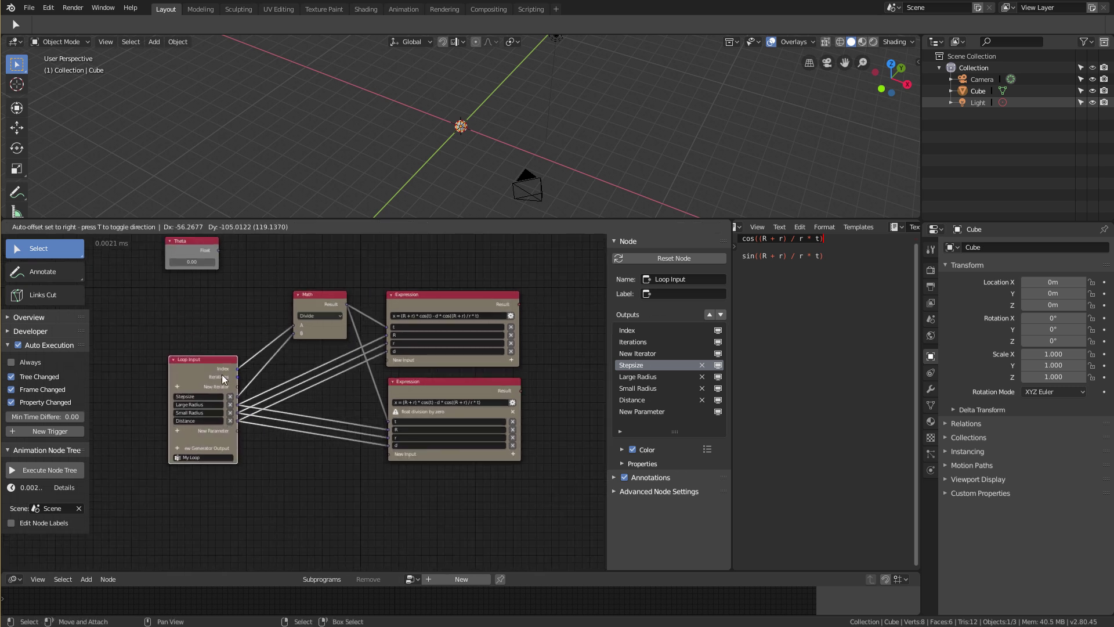
left_click(245, 380)
left_click(445, 294)
left_click(667, 293)
type("X")
key("Return")
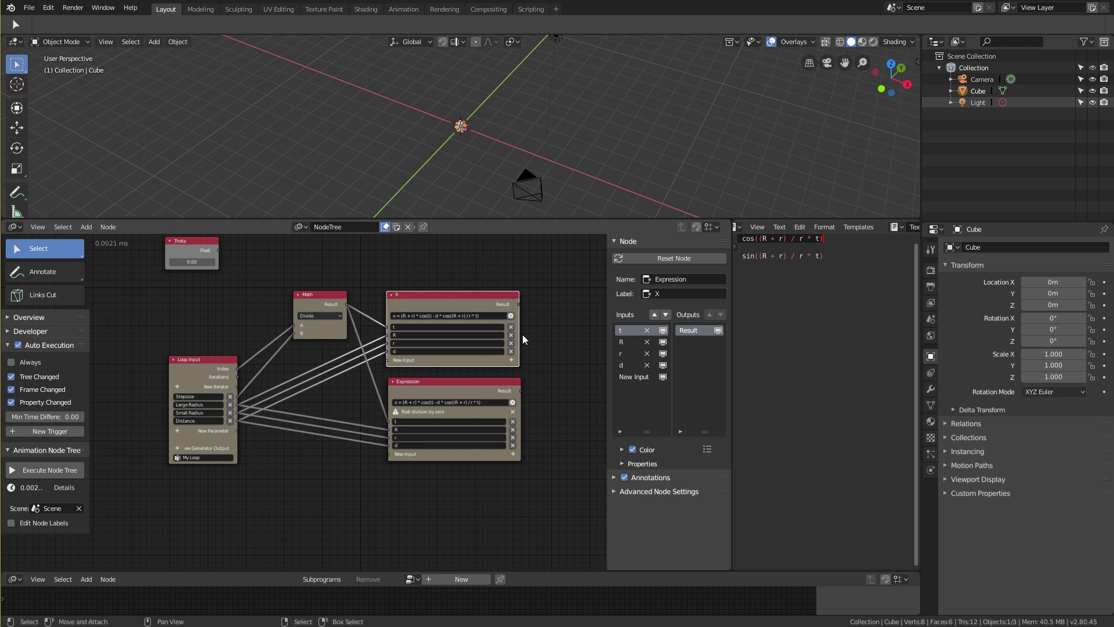
left_click(448, 388)
left_click(661, 294)
type("Y")
key("Return")
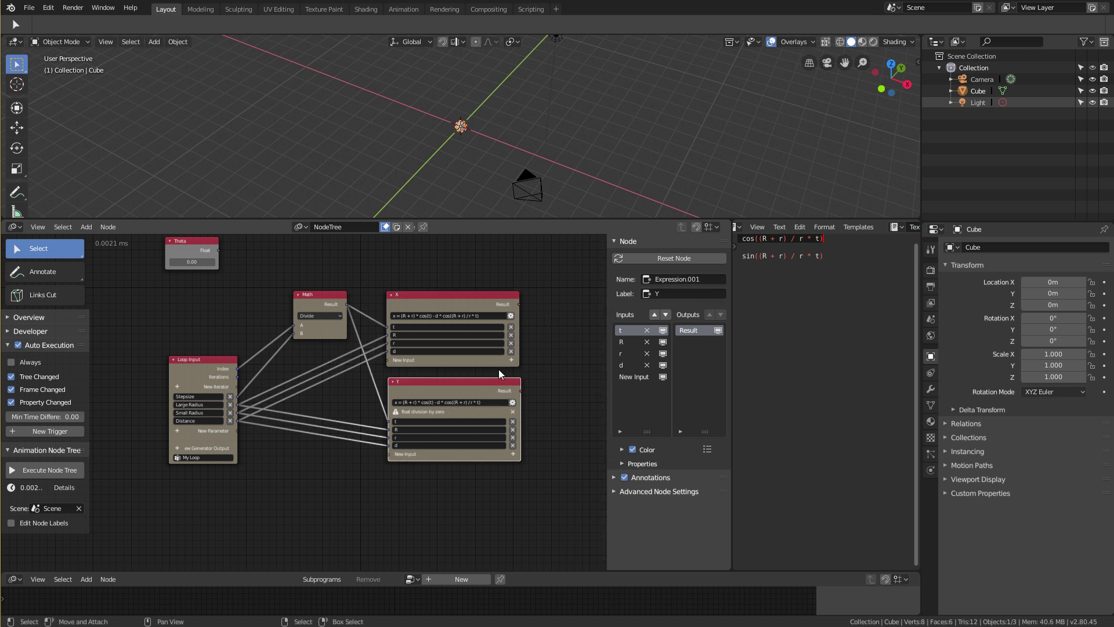
Step: With the X node selected, bring up the add-node list
left_click(416, 298)
scroll(419, 326, "down", 1)
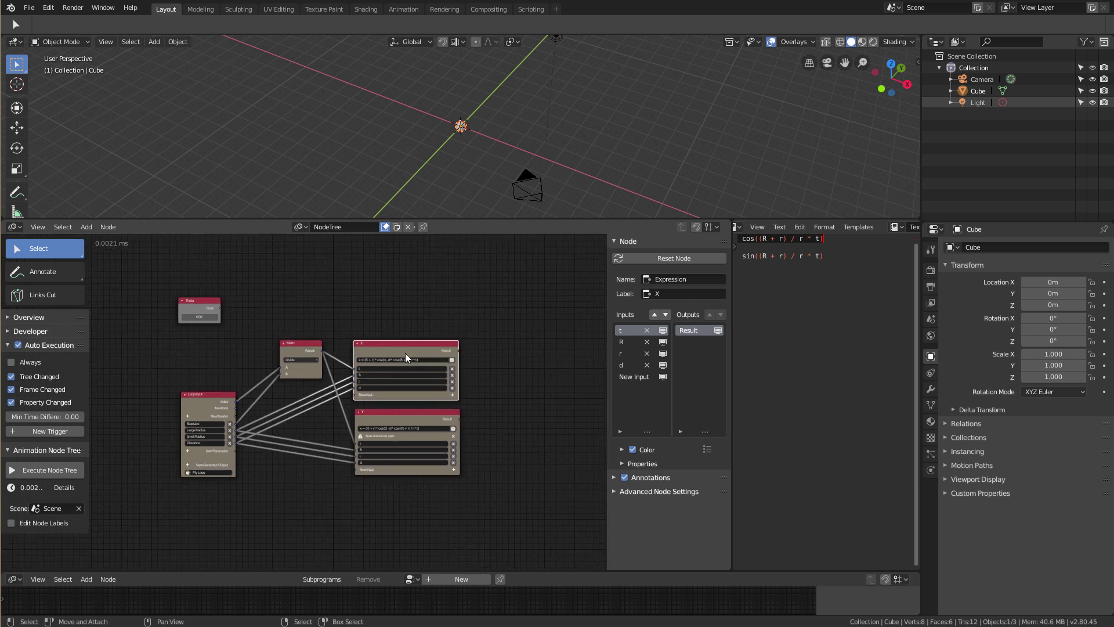
scroll(459, 371, "up", 2)
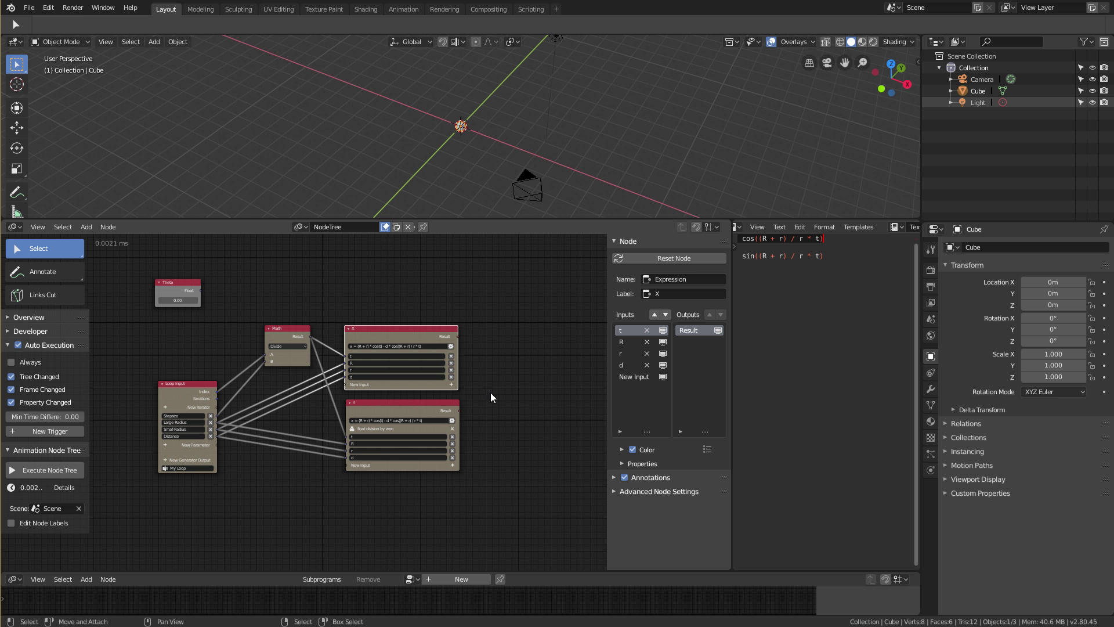
key("shift+a")
mouse_move(503, 385)
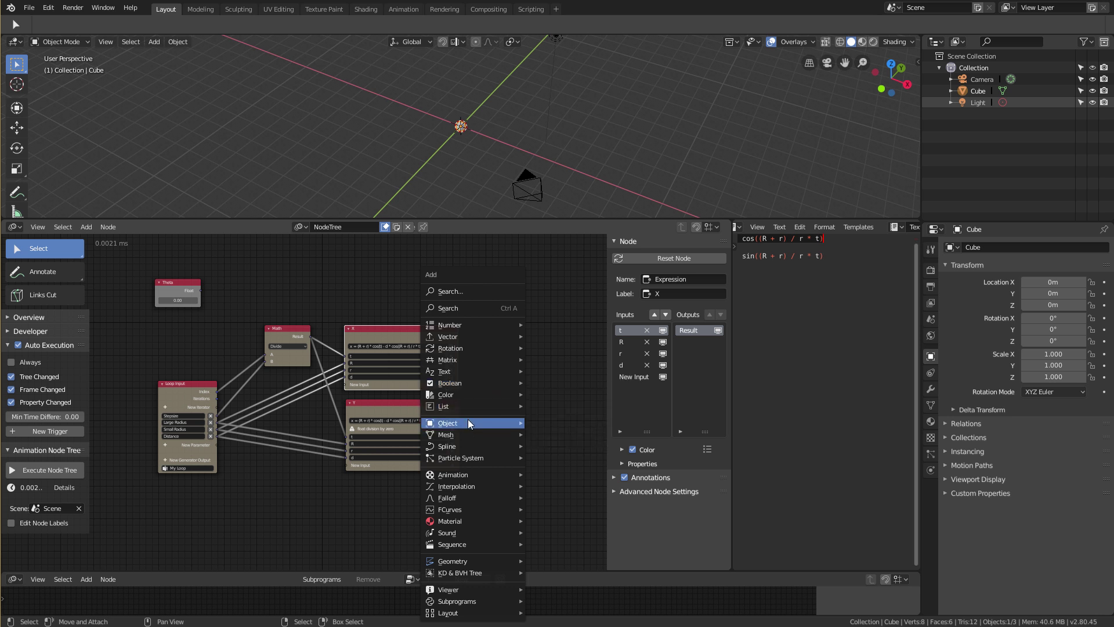
Step: Add an Object Transforms Output node and position it to the right
mouse_move(468, 421)
left_click(584, 228)
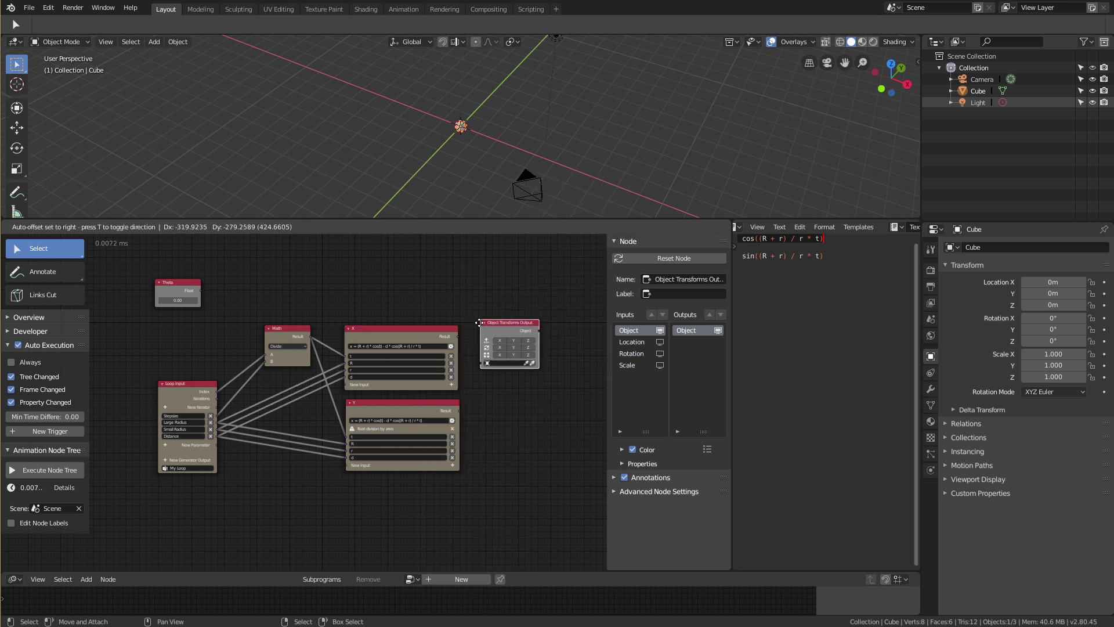
left_click(510, 342)
scroll(501, 416, "up", 1)
scroll(559, 311, "down", 1)
scroll(522, 325, "up", 2)
scroll(423, 333, "down", 1)
left_click_drag(424, 333, 499, 334)
Step: Add a Combine Vector node fed by the X and Y results, and target the Cube in the output
key("shift+a")
mouse_move(458, 362)
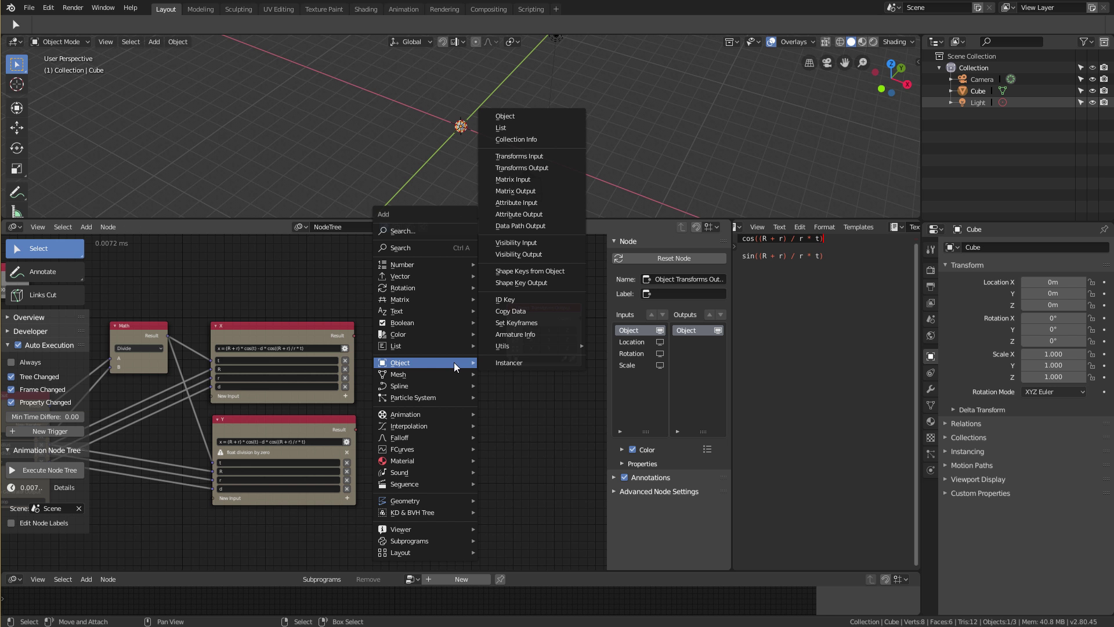
mouse_move(439, 275)
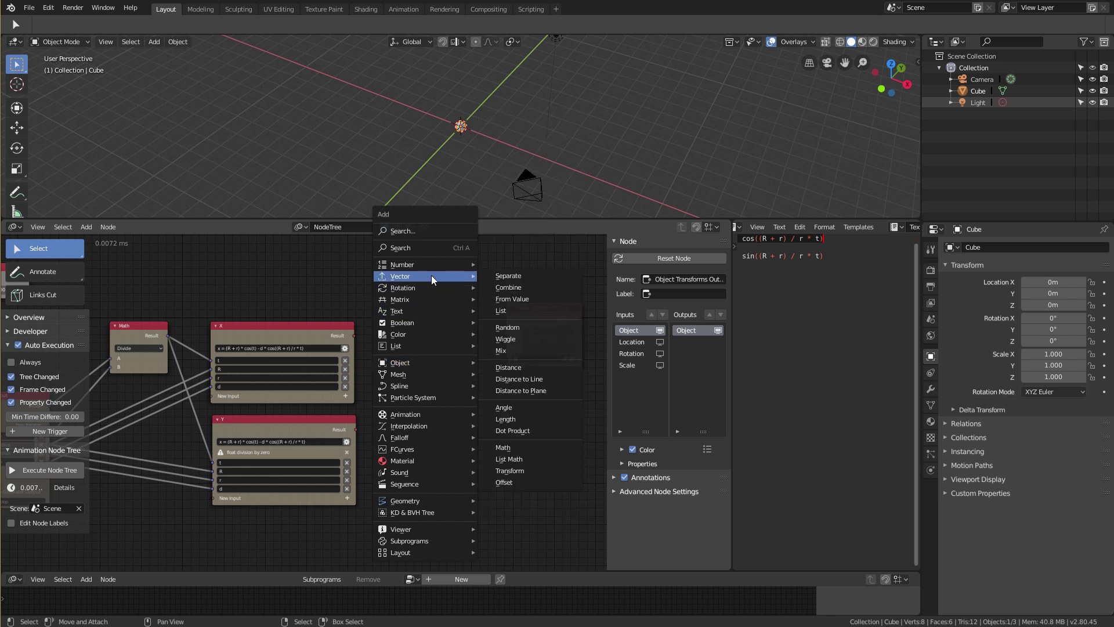
left_click(508, 287)
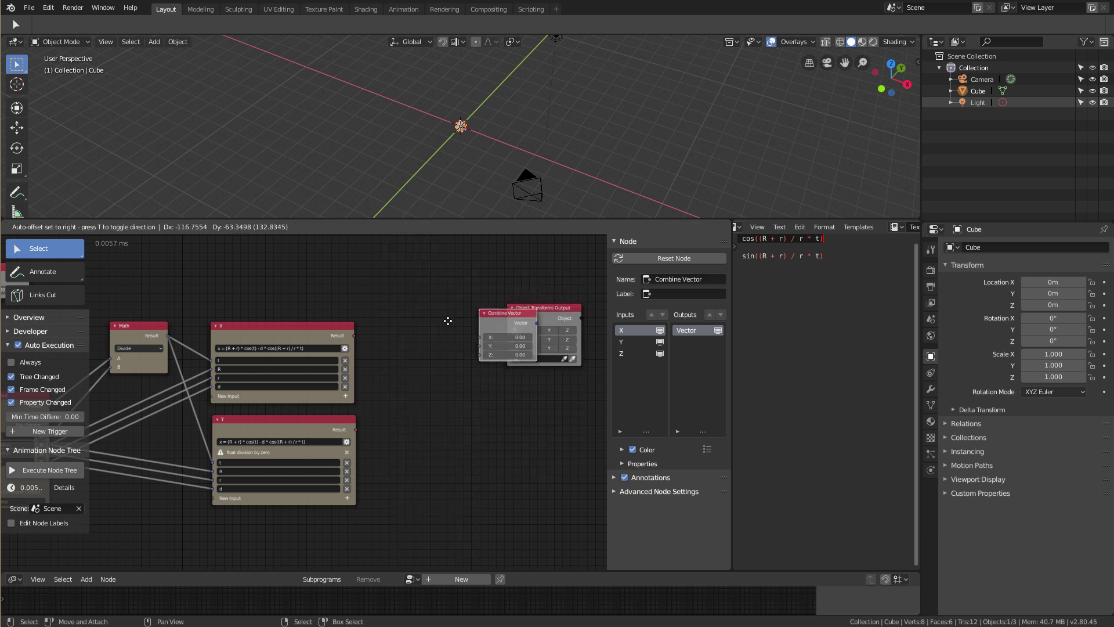
left_click(356, 336)
left_click(351, 336)
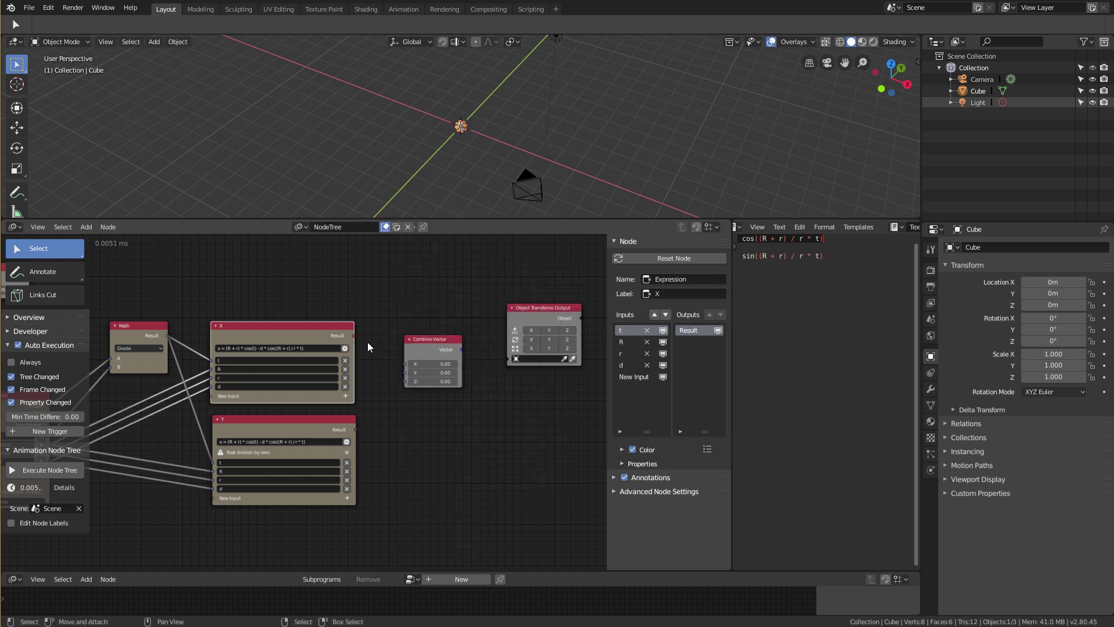
left_click_drag(354, 335, 405, 364)
left_click_drag(356, 430, 405, 372)
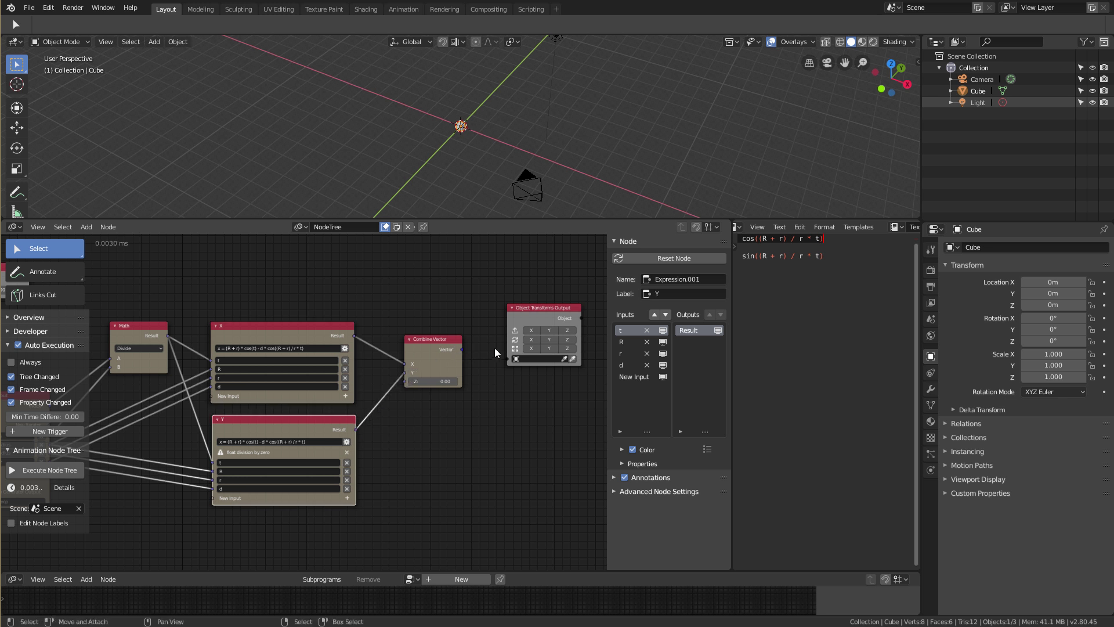
key("Home")
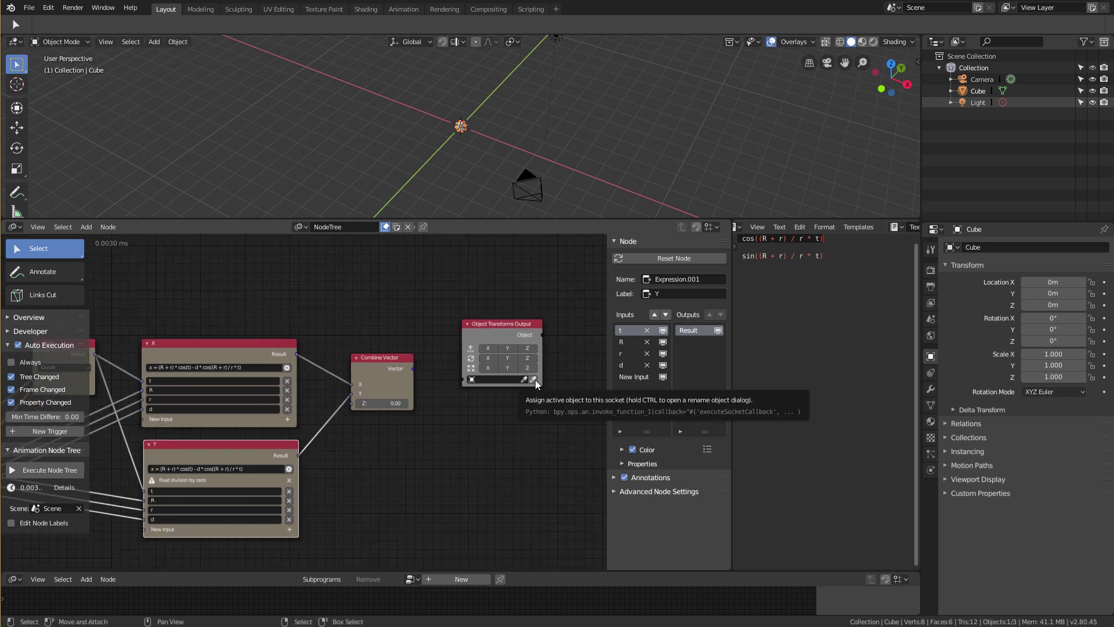
left_click(535, 379)
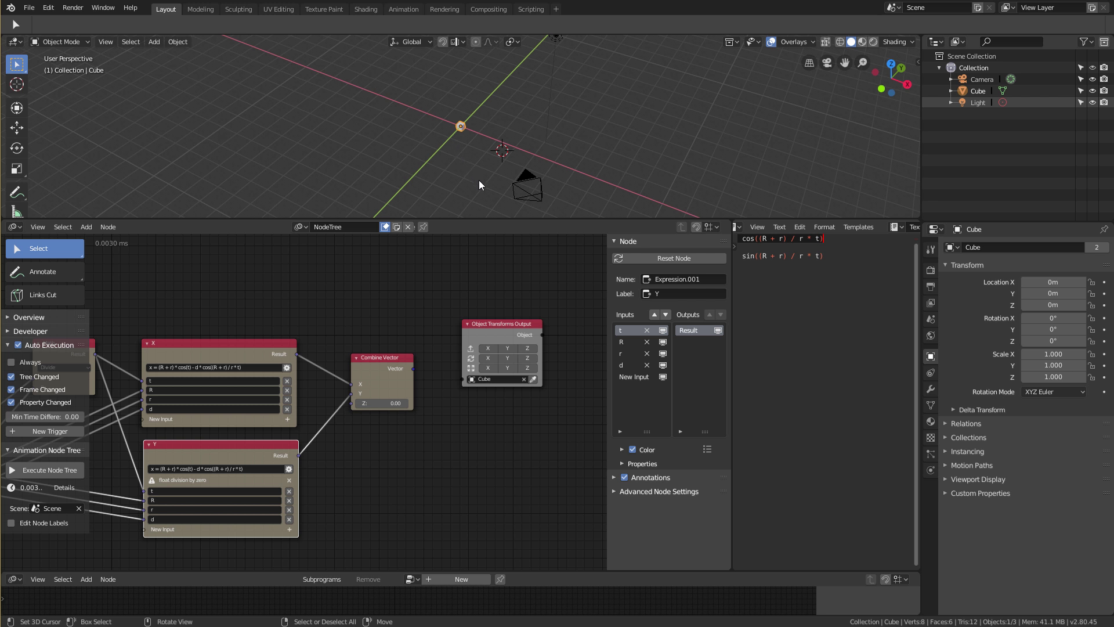
Step: Connect Combine Vector's Vector output to the Object Transforms Output's Location
left_click_drag(413, 369, 523, 351)
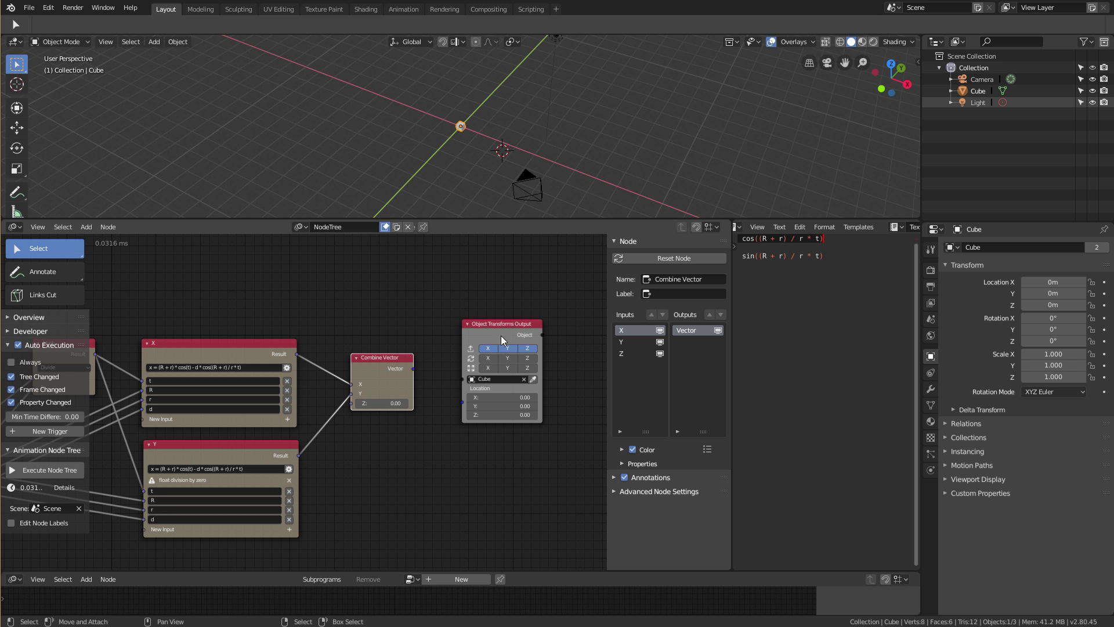
left_click_drag(413, 369, 463, 387)
scroll(458, 288, "down", 4)
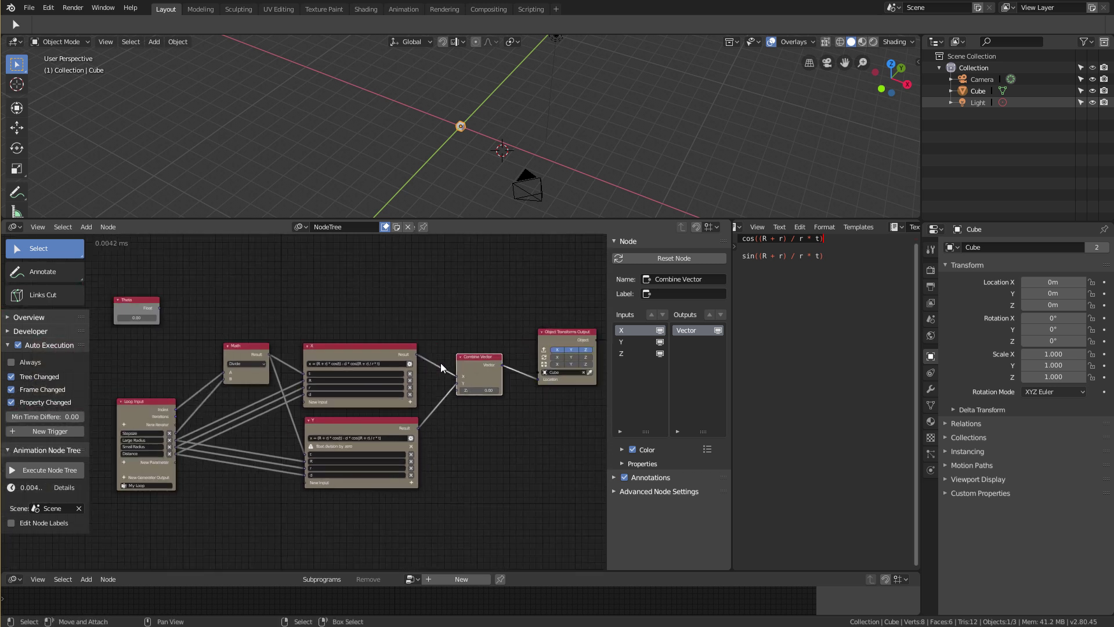
middle_click_drag(441, 363, 463, 344)
scroll(362, 374, "down", 1)
Step: Box-select every node except Theta and move them lower to leave room above
key("a")
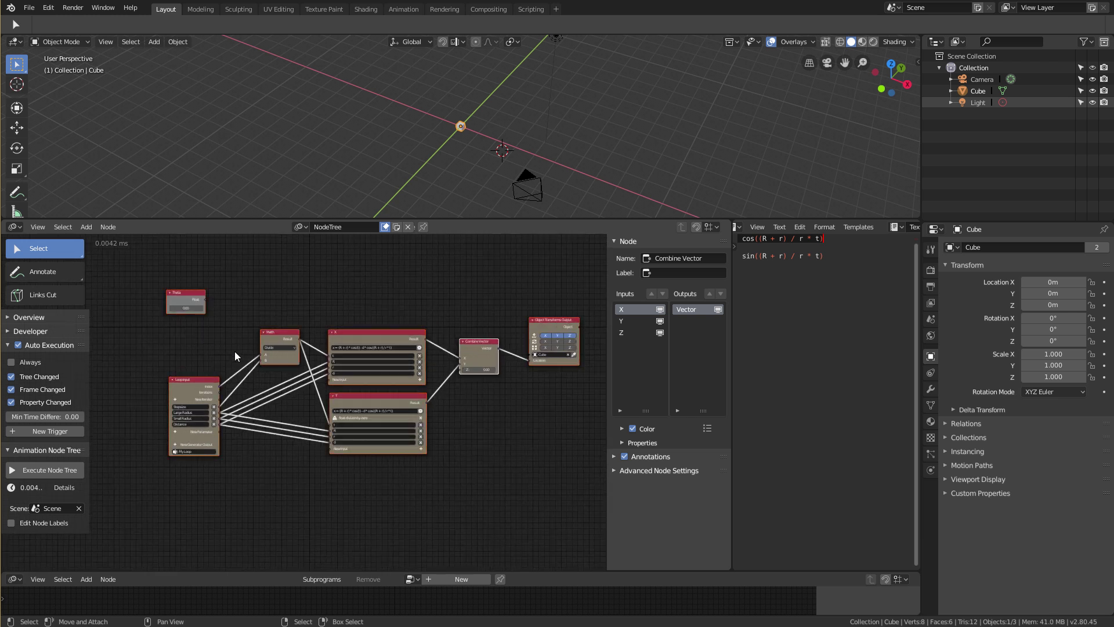
left_click(176, 340)
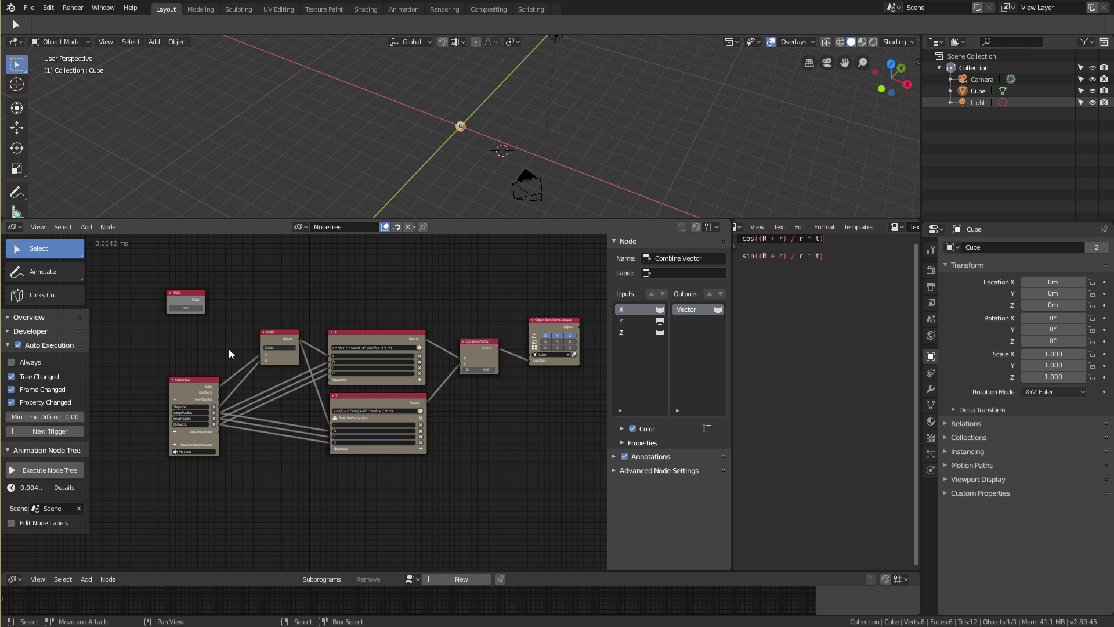
left_click_drag(169, 333, 568, 468)
left_click_drag(479, 357, 467, 486)
key("shift+a")
Step: Add an Invoke Subprogram node calling My Loop and place it up and left
mouse_move(328, 348)
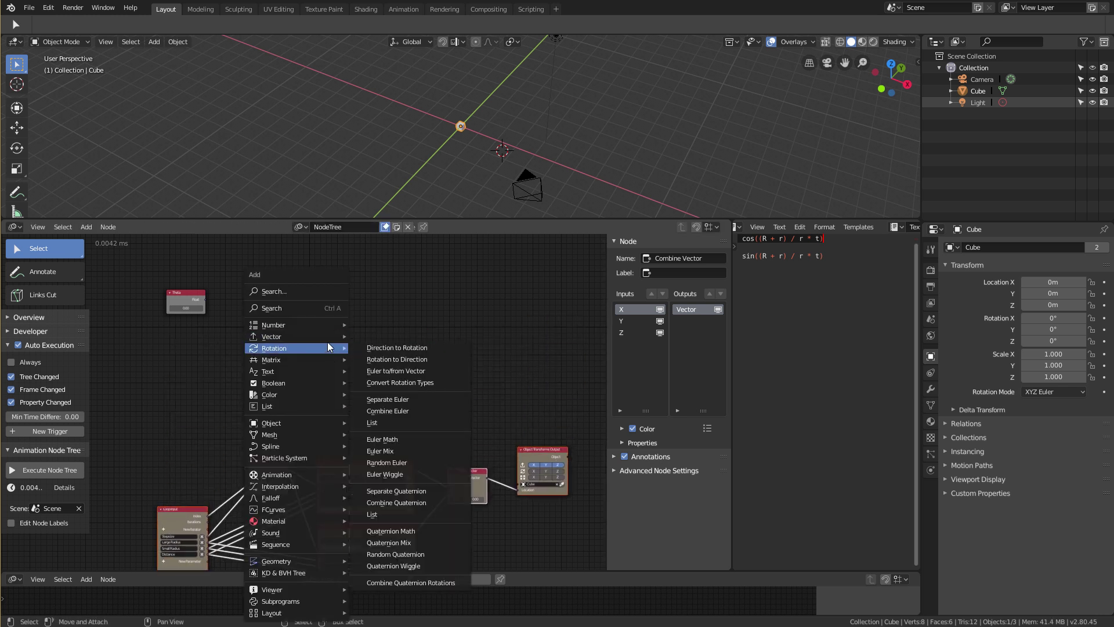
mouse_move(326, 328)
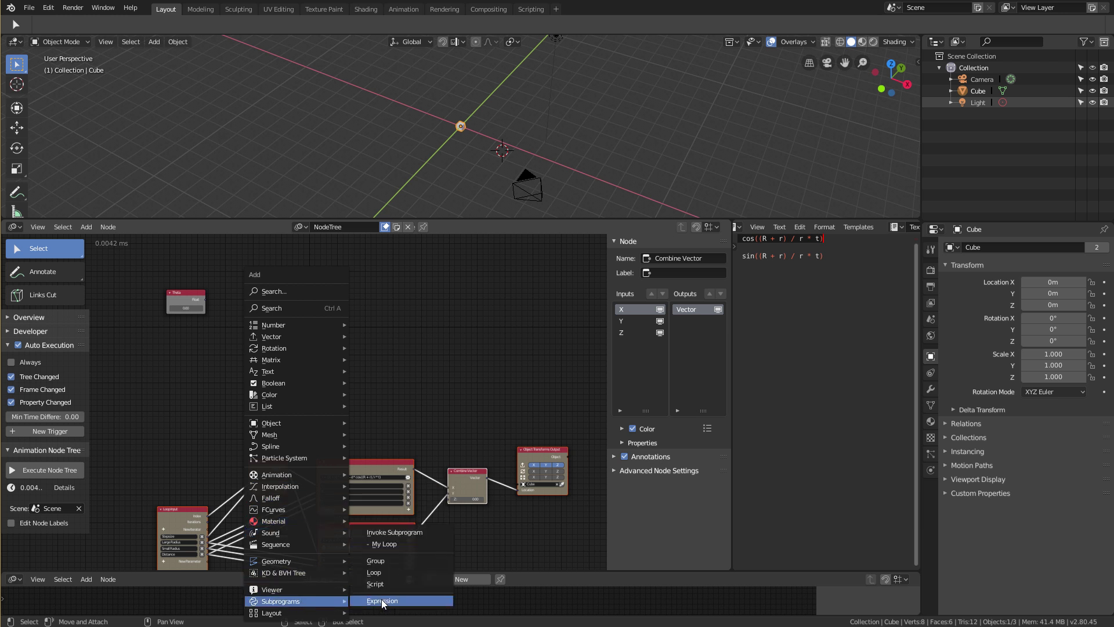
key("Escape")
key("shift+a")
mouse_move(294, 361)
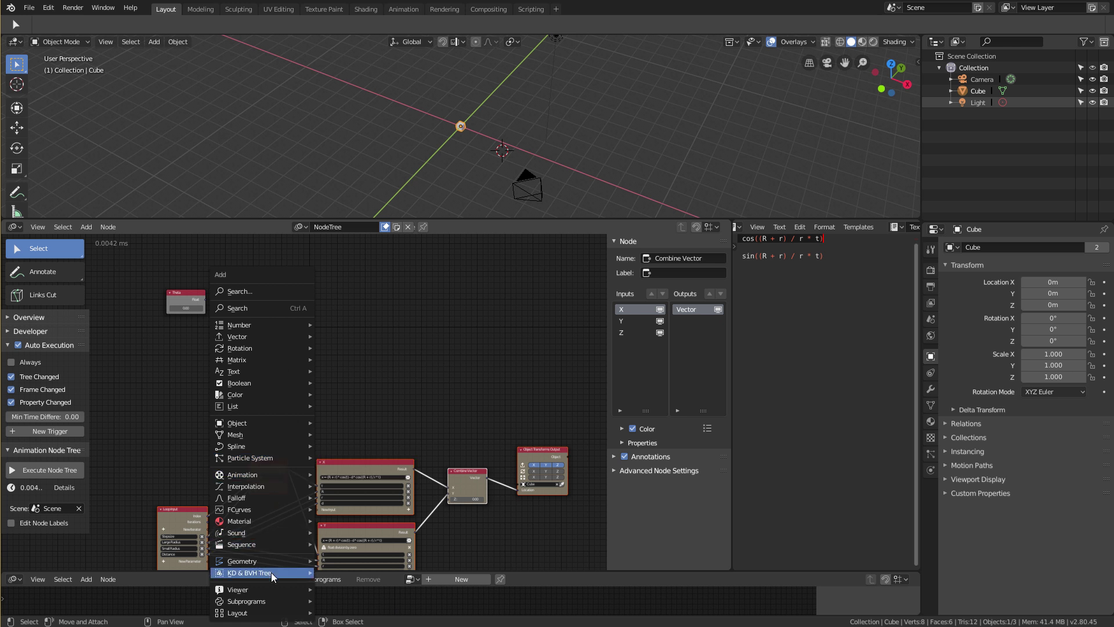
mouse_move(275, 602)
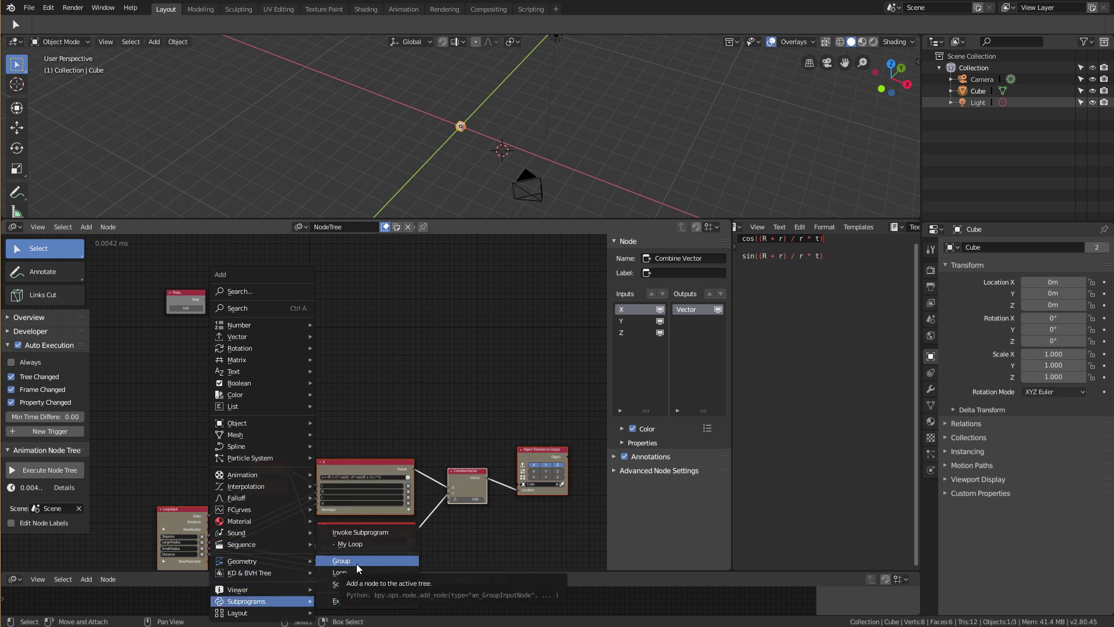
left_click(375, 543)
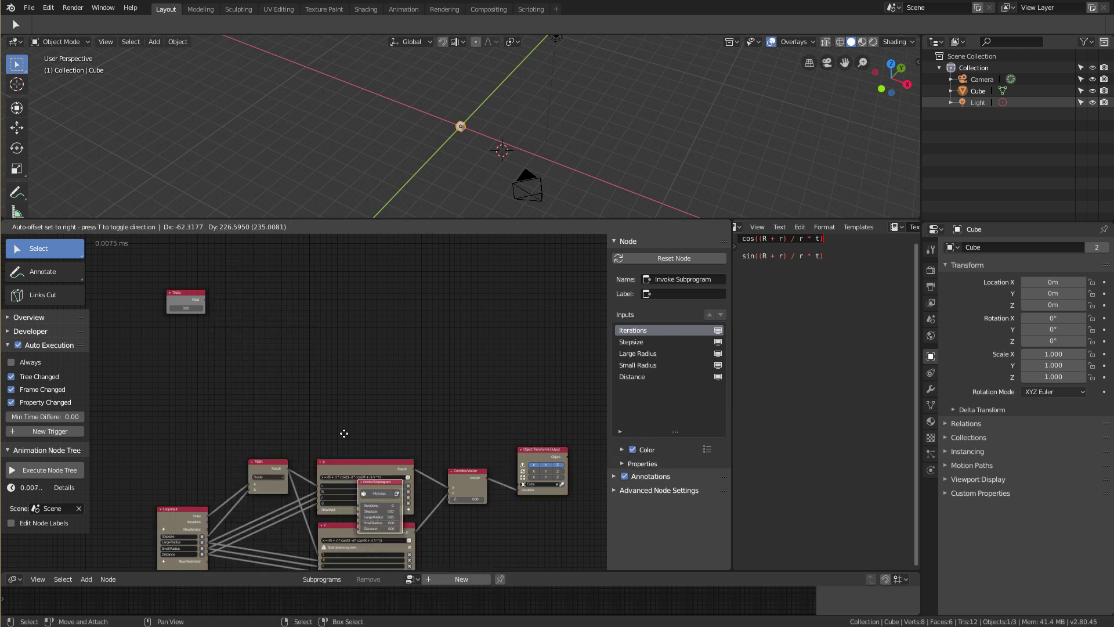
left_click(310, 311)
scroll(310, 311, "up", 3)
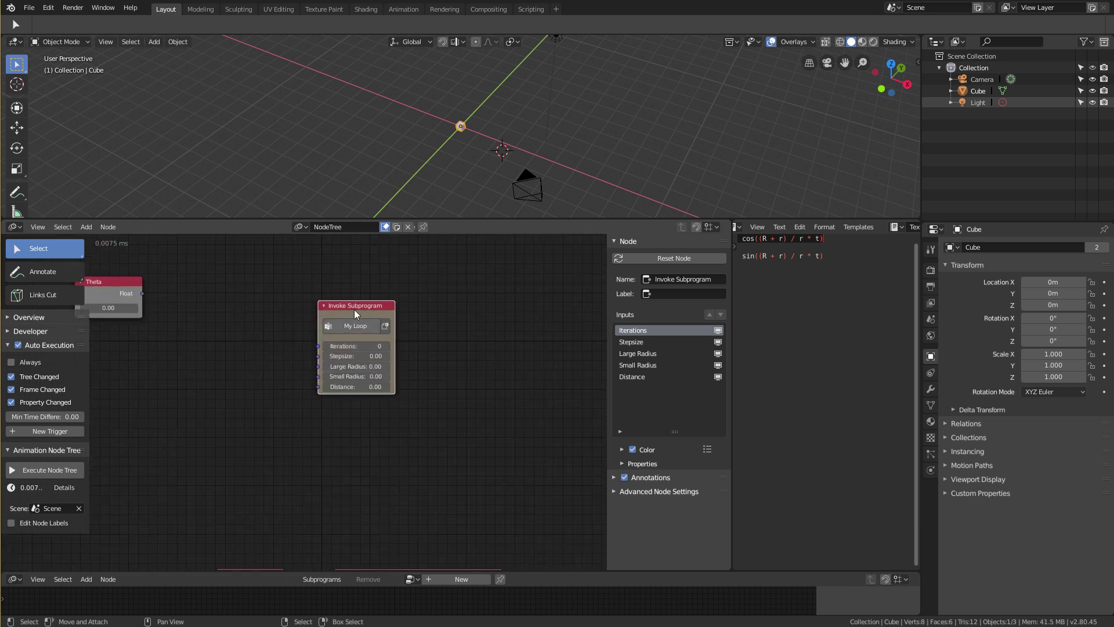
left_click_drag(352, 305, 318, 296)
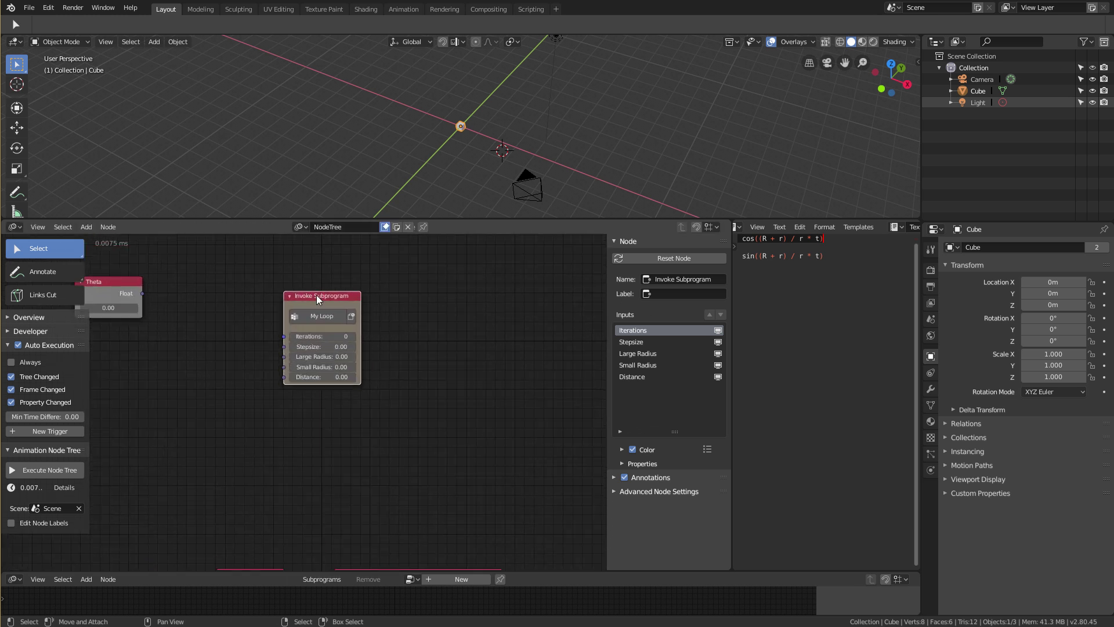
Step: Set Large Radius 3, Small Radius 1 and Distance 0.5 on the Invoke Subprogram node
left_click(325, 356)
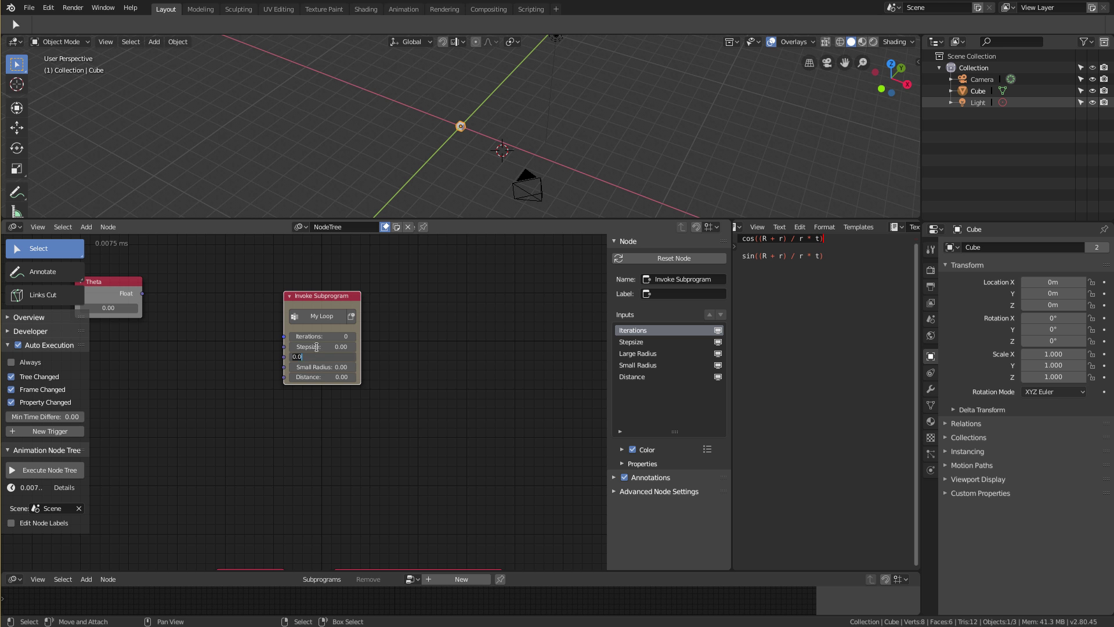
type("3")
key("Tab")
type("1")
key("Tab")
type(".5")
key("Return")
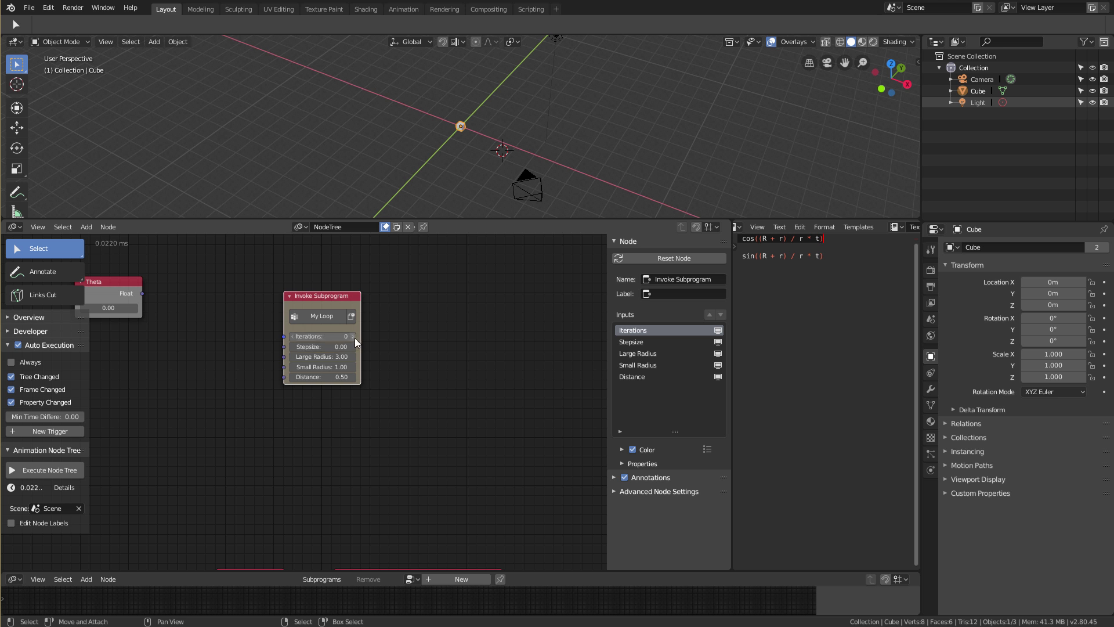
Step: Raise the Invoke Subprogram's Stepsize to 5.00
left_click_drag(315, 346, 377, 347)
scroll(243, 416, "down", 1)
middle_click_drag(244, 499, 243, 416, "shift")
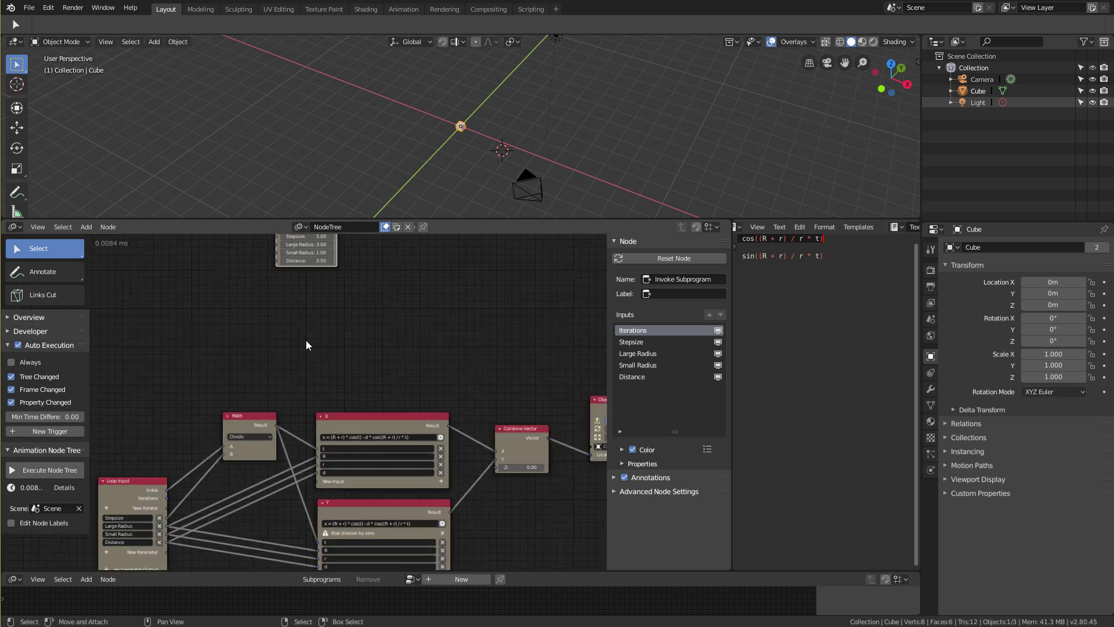
scroll(308, 329, "up", 1)
scroll(331, 348, "up", 5, "shift")
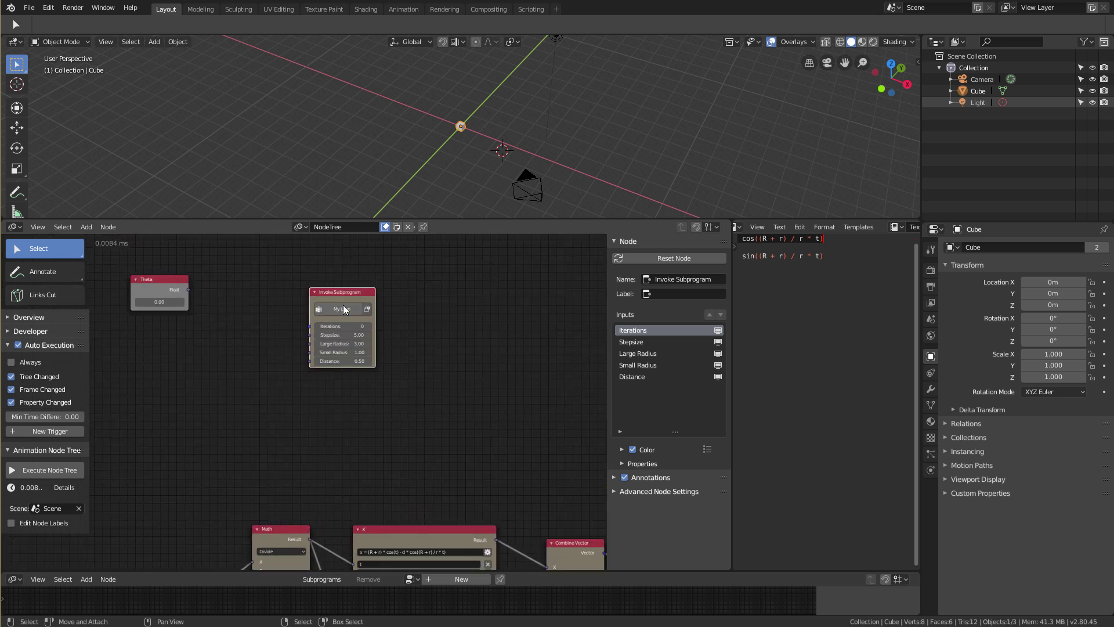
scroll(408, 426, "down", 2)
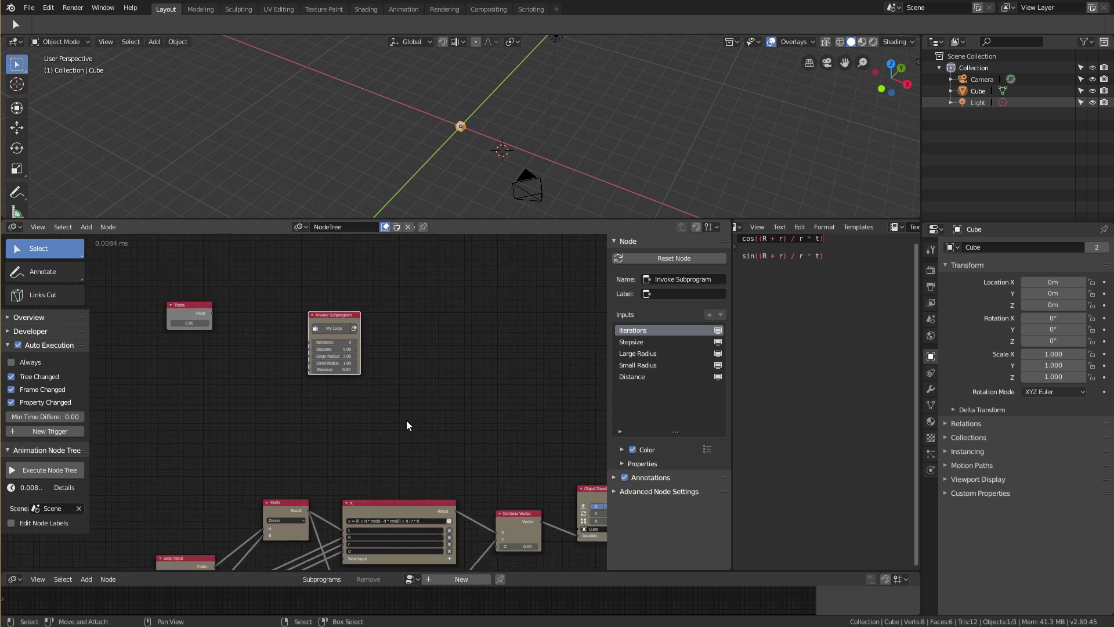
middle_click_drag(376, 456, 385, 386)
scroll(398, 393, "up", 1)
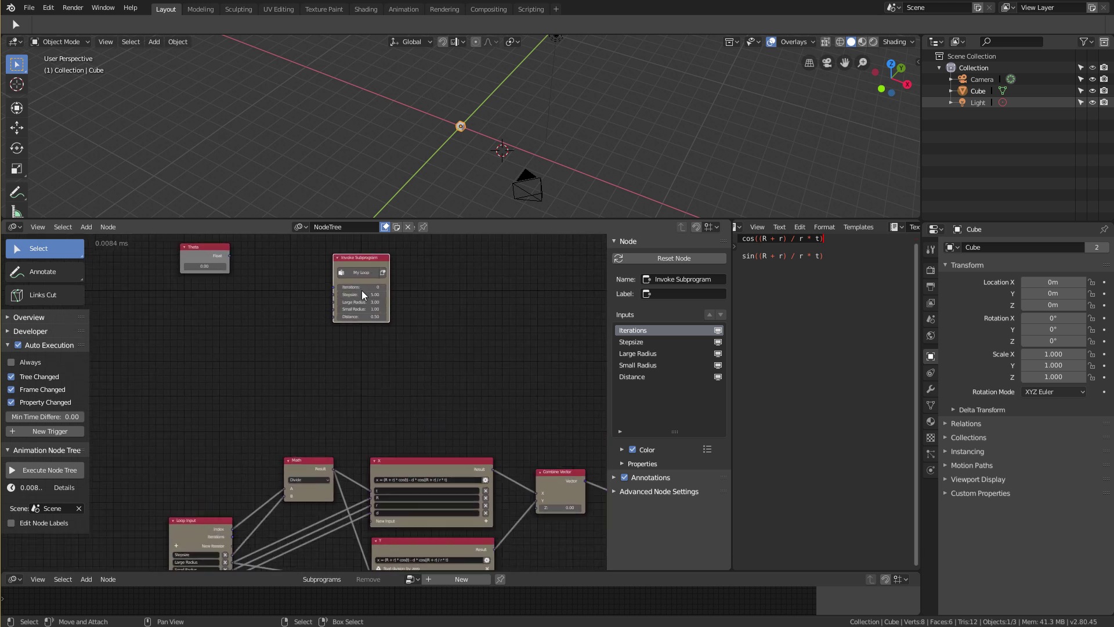
Step: Set Iterations to 71, then move the node and select the Object Transforms Output
left_click_drag(360, 287, 422, 287)
middle_click_drag(416, 71, 437, 138)
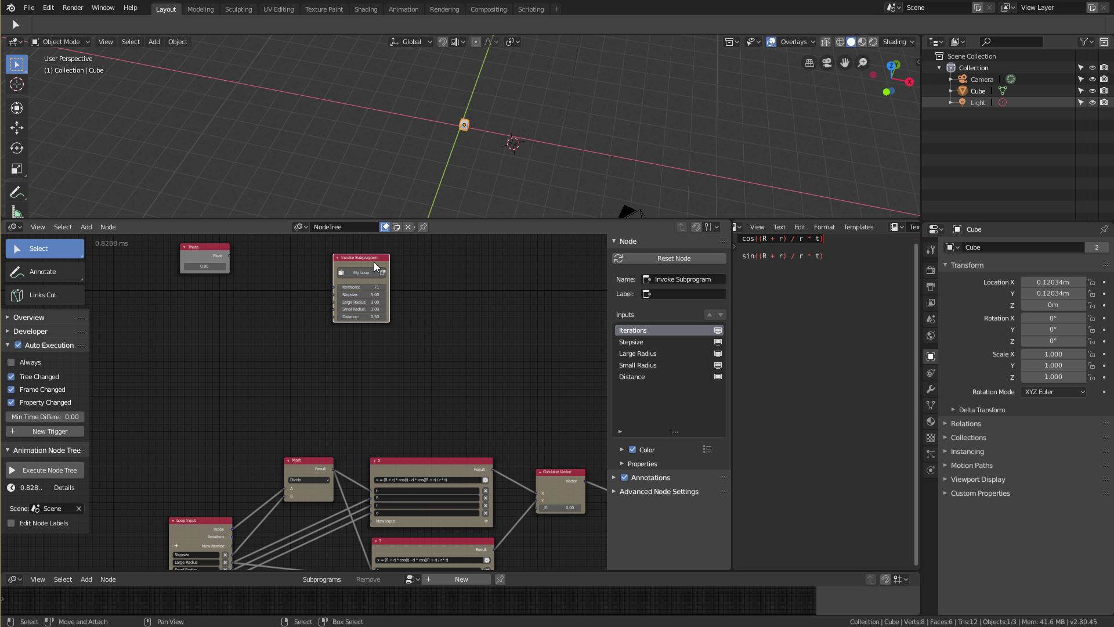
left_click_drag(367, 259, 318, 367)
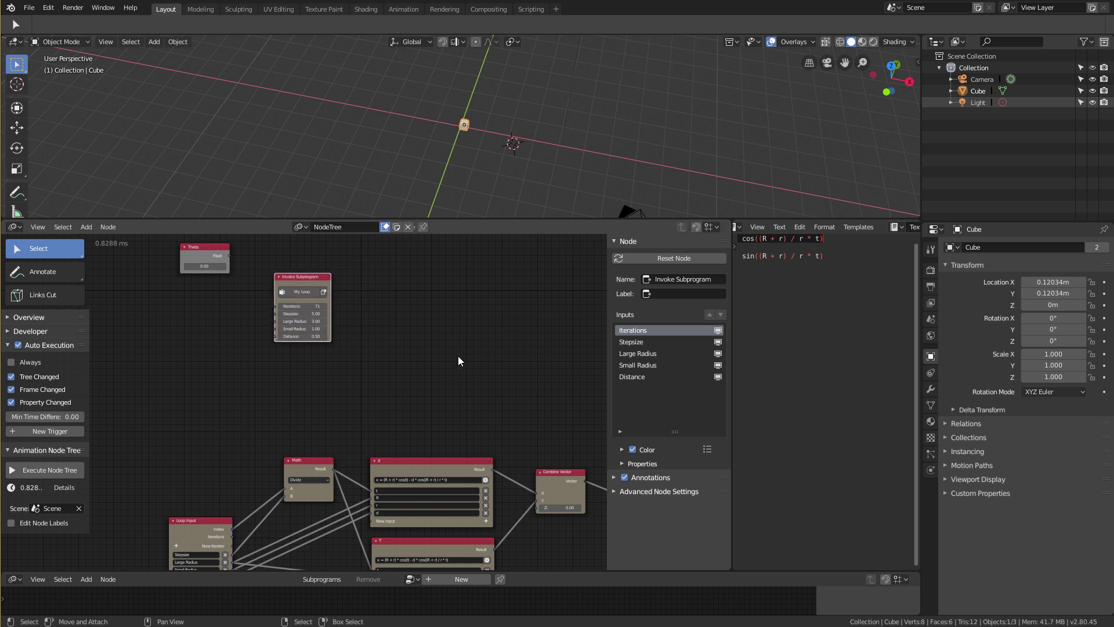
middle_click_drag(409, 390, 330, 350)
left_click(563, 405)
scroll(473, 301, "down", 1)
Step: Add a Vector List generator output to the loop
middle_click_drag(177, 459, 259, 413)
scroll(259, 412, "up", 2)
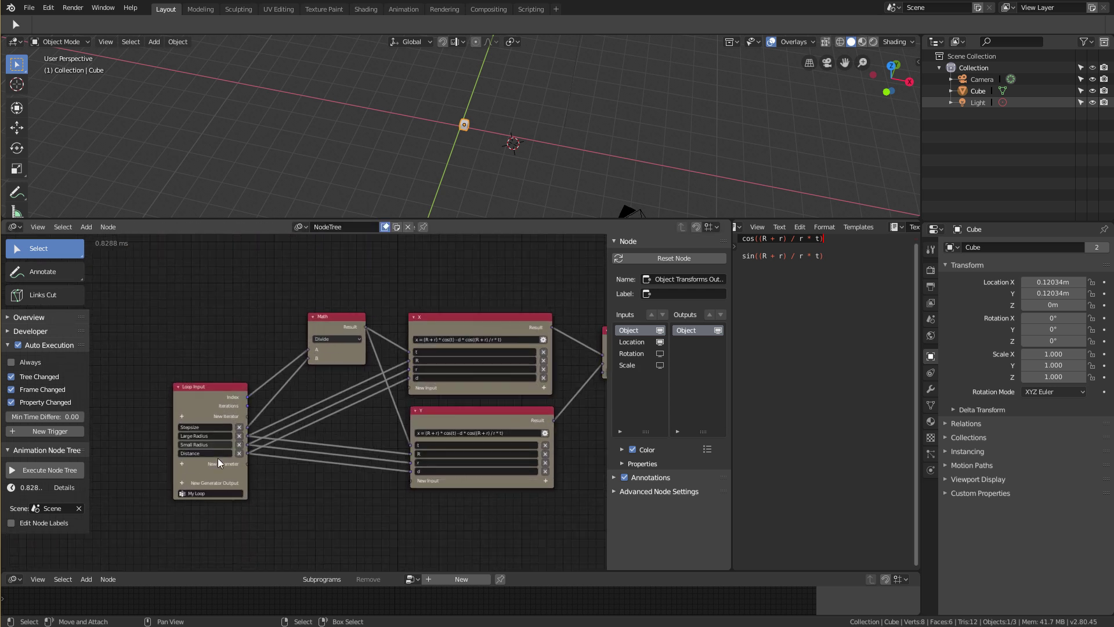
left_click(180, 482)
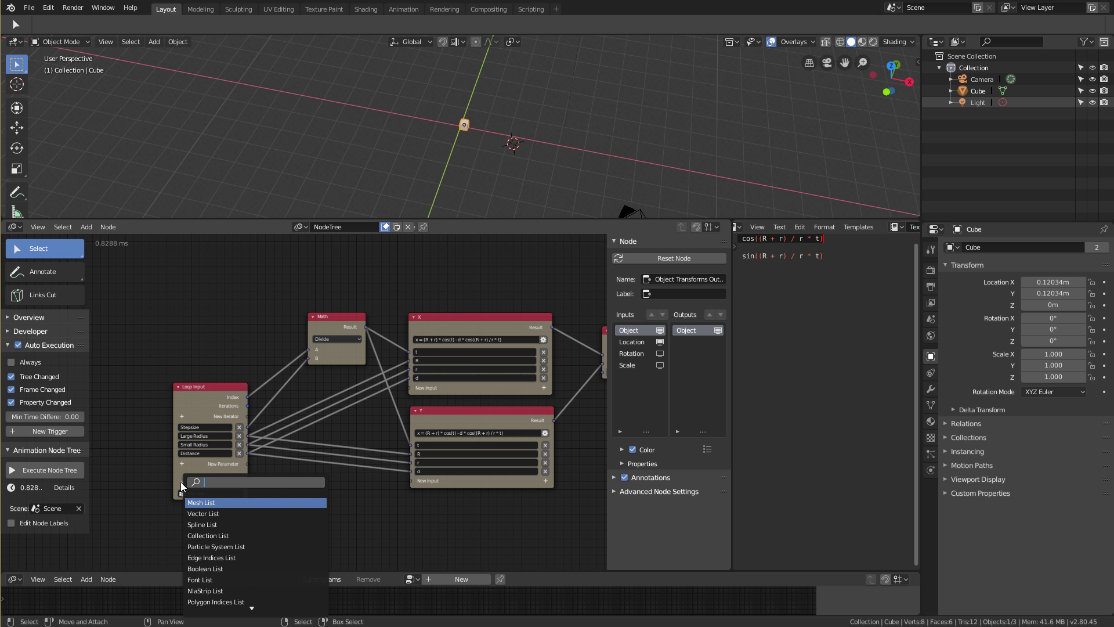
left_click(204, 513)
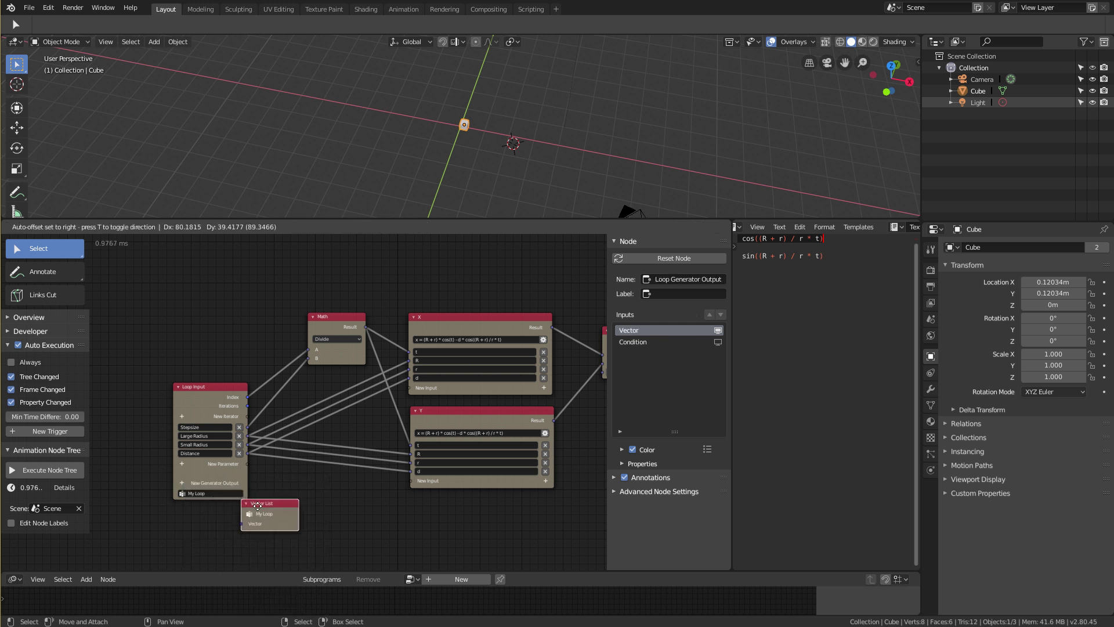
left_click(530, 265)
key("Home")
scroll(361, 389, "up", 5, "shift")
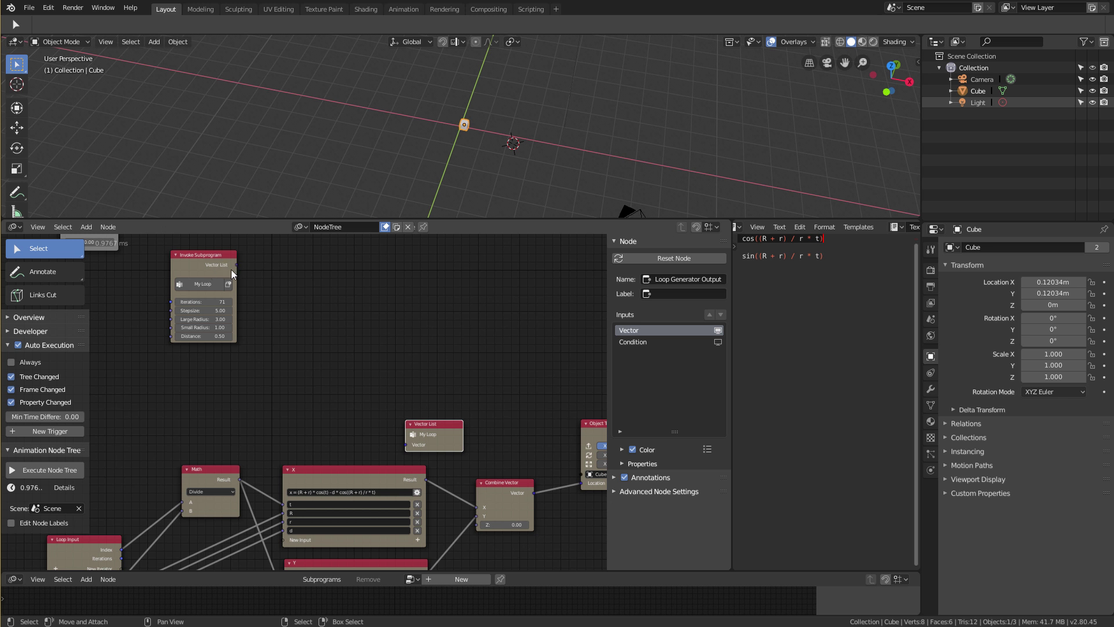
Step: Place the Vector List beside Object Transforms Output and link Combine Vector's output into it
left_click_drag(236, 265, 281, 281)
scroll(449, 441, "down", 3)
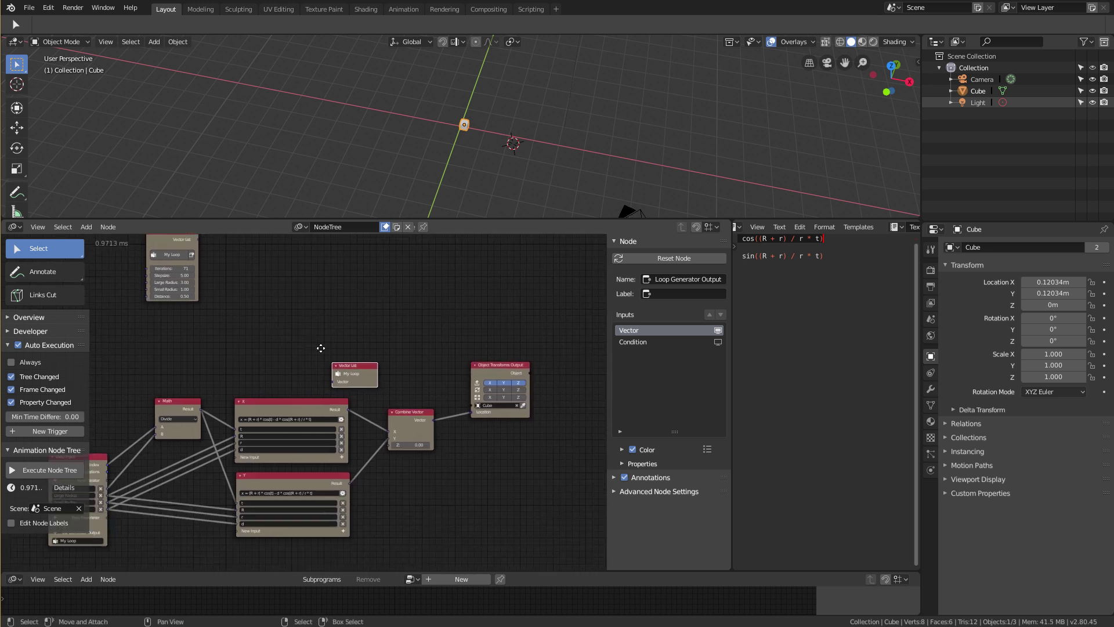
left_click_drag(340, 360, 475, 430)
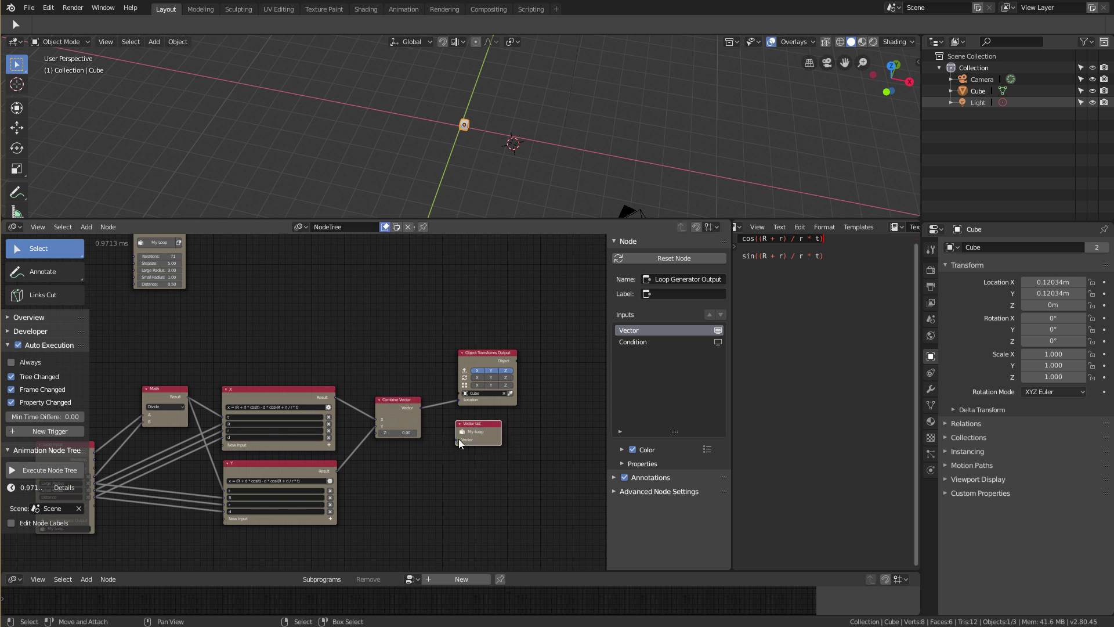
scroll(398, 436, "up", 2)
left_click_drag(382, 404, 472, 443)
middle_click_drag(355, 412, 416, 381)
scroll(126, 431, "down", 2)
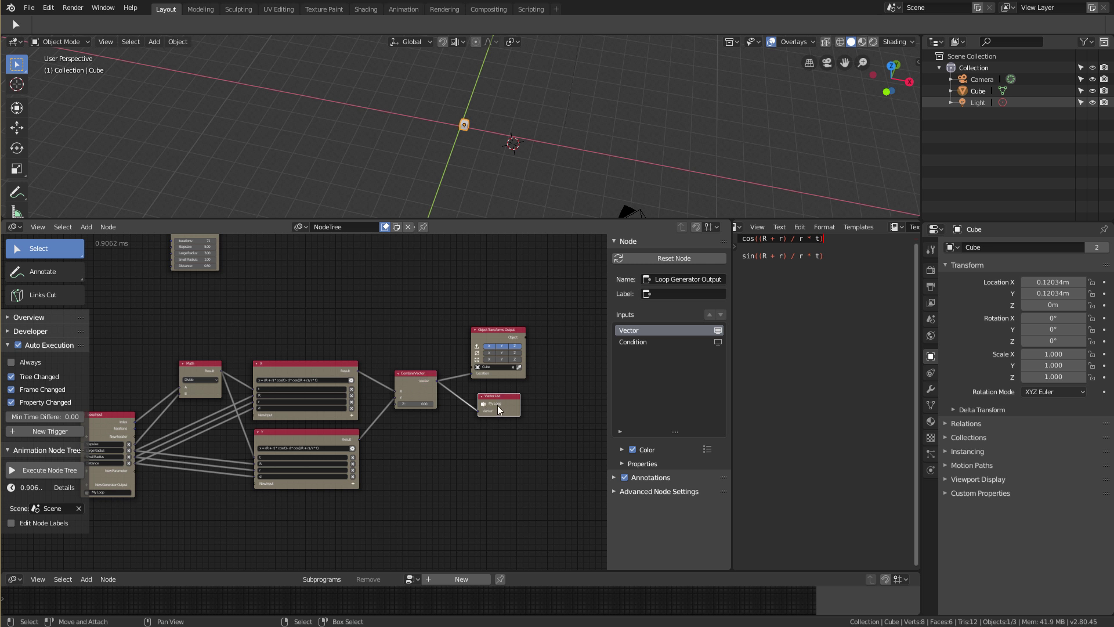
middle_click_drag(298, 412, 360, 408)
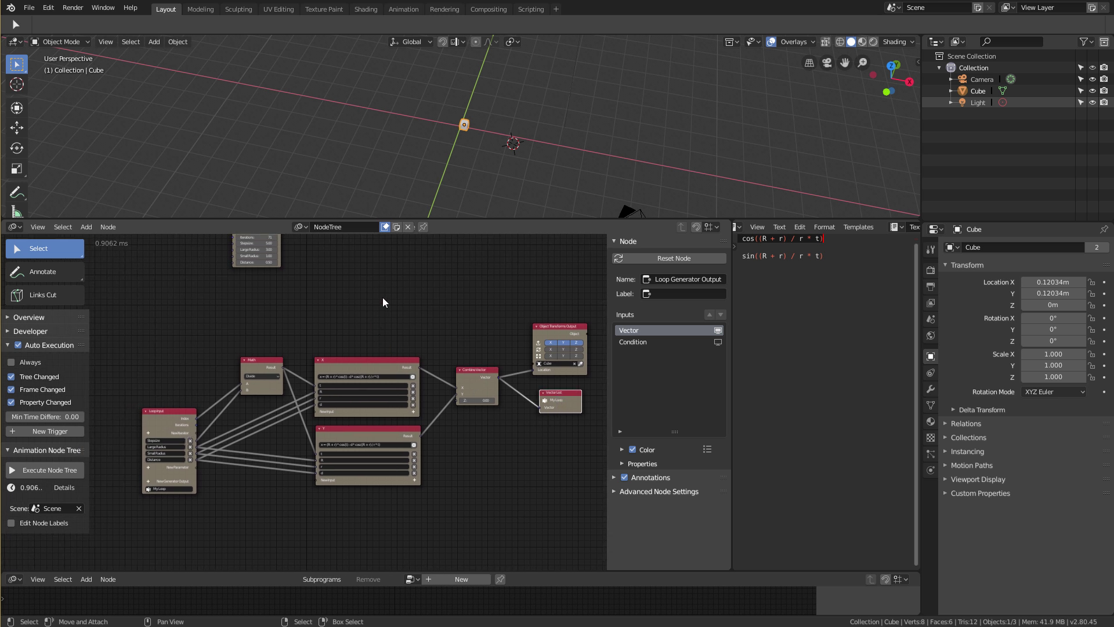
middle_click_drag(382, 297, 378, 377)
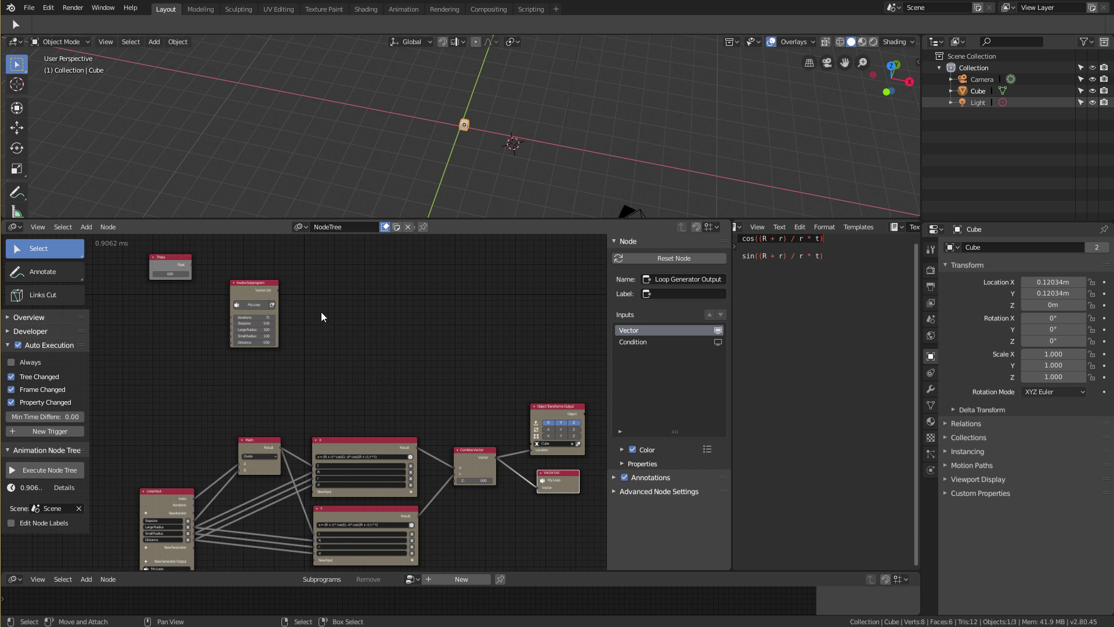
Step: Add a Spline from Points node to the node tree and place it
scroll(321, 316, "up", 1)
key("shift+a")
mouse_move(374, 341)
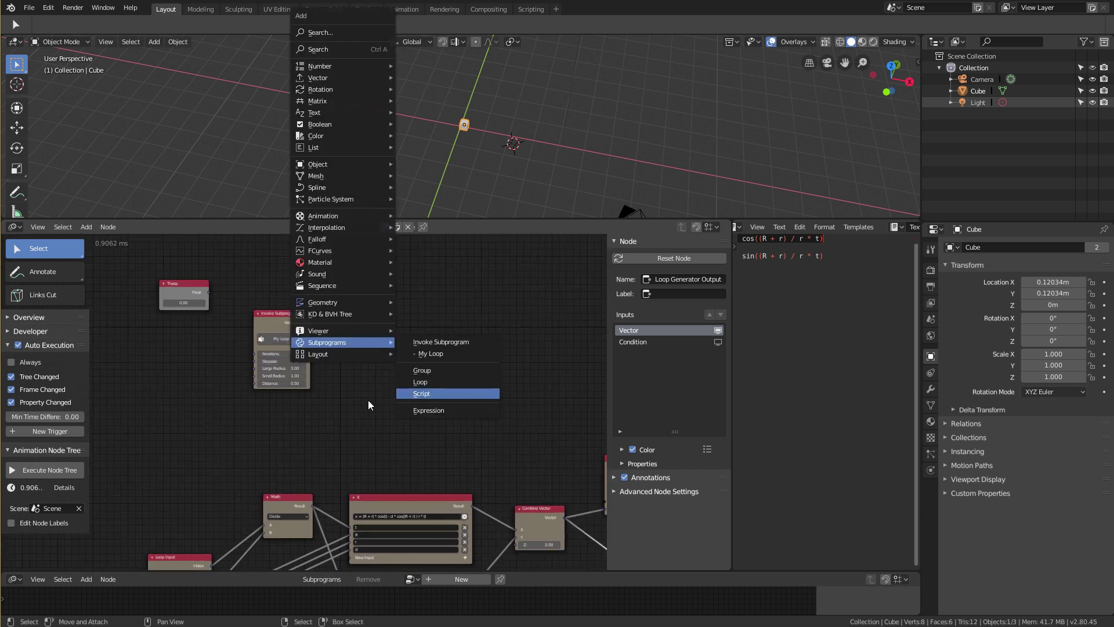
key("Escape")
key("shift+a")
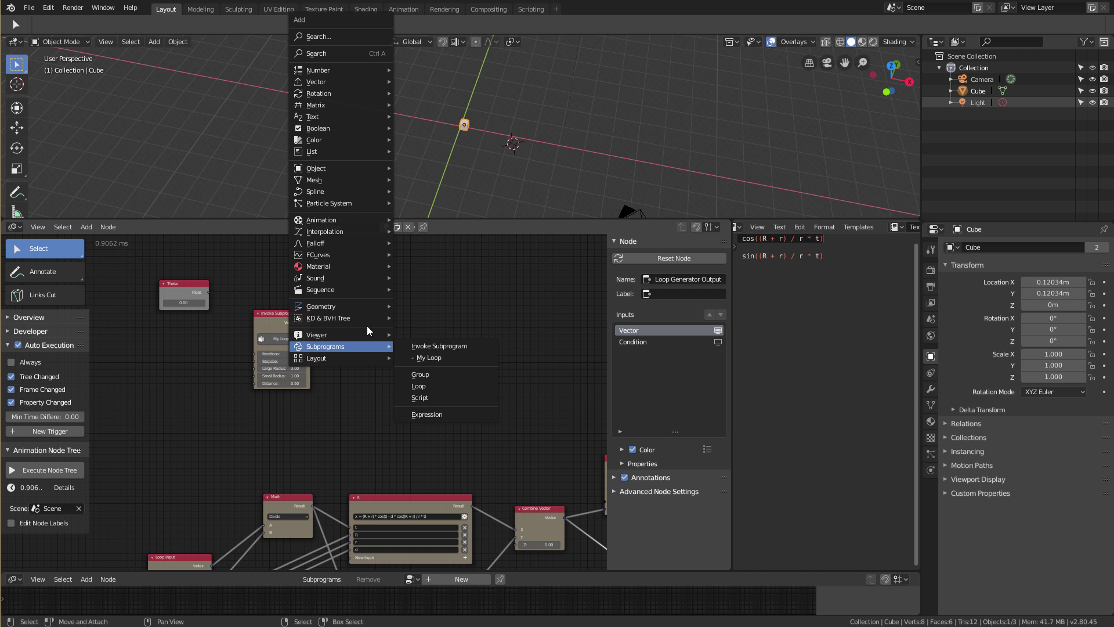
mouse_move(346, 194)
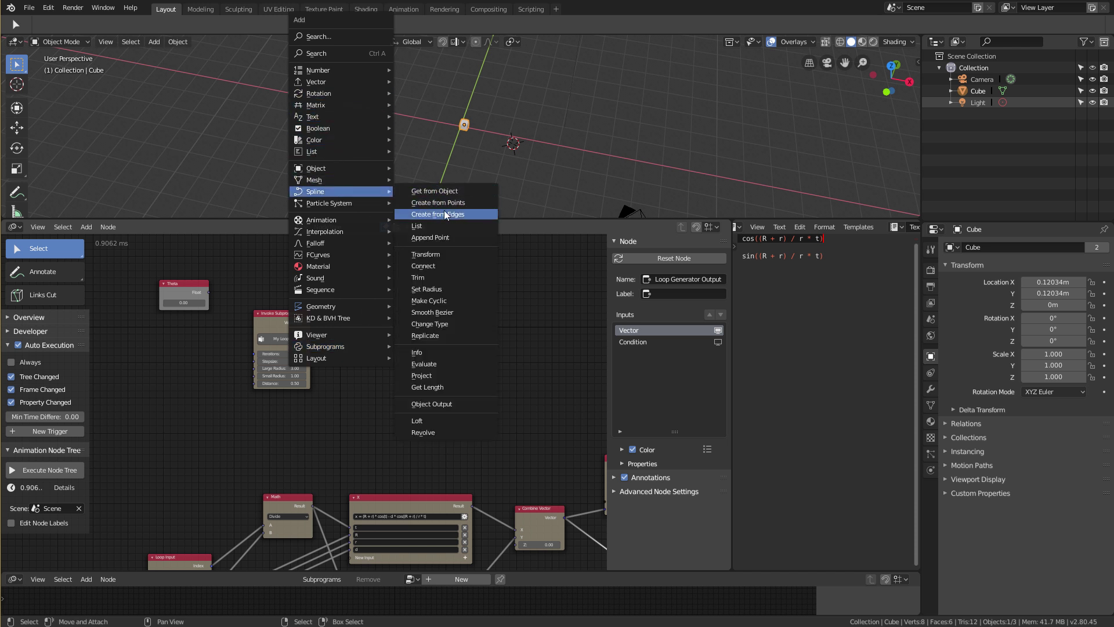
left_click(464, 209)
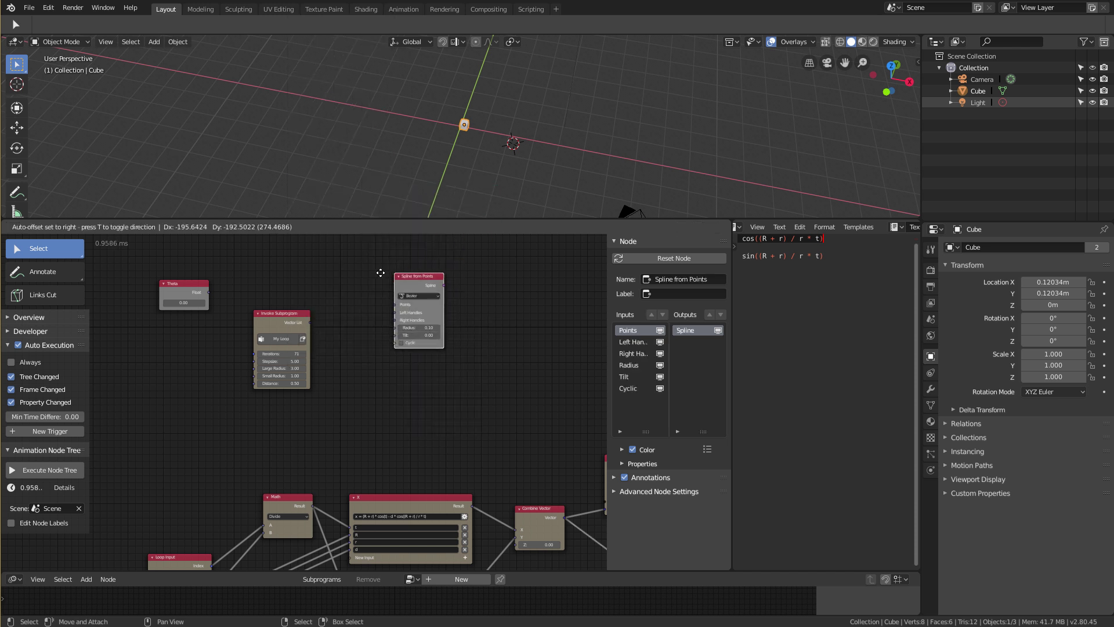
left_click(337, 340)
Step: Connect the Invoke Subprogram's Vector List output to the spline's Points input
scroll(336, 341, "up", 2)
left_click_drag(313, 284, 390, 280)
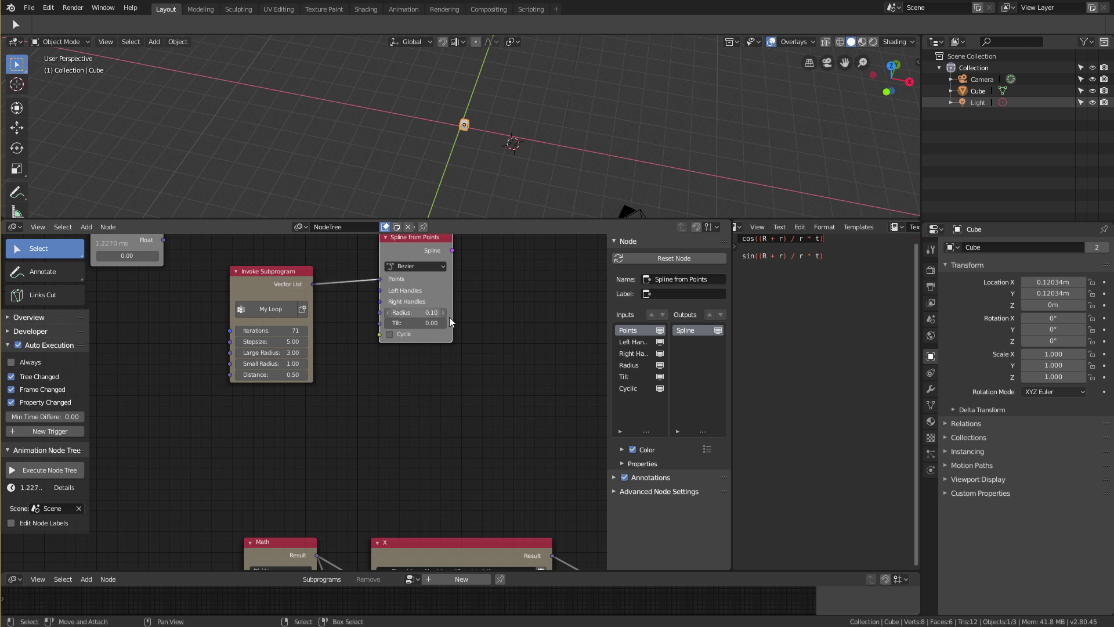
scroll(406, 342, "down", 2)
key("shift+a")
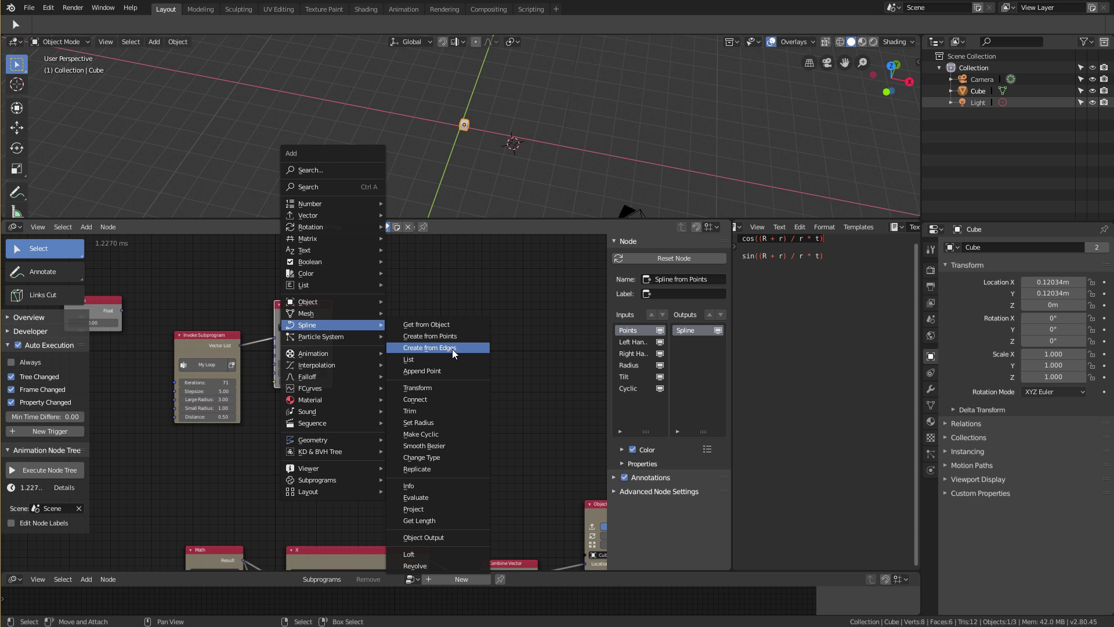
Step: Add a Curve Object Output node and a Bezier curve object to the scene
left_click(438, 537)
left_click(456, 239)
key("shift+a")
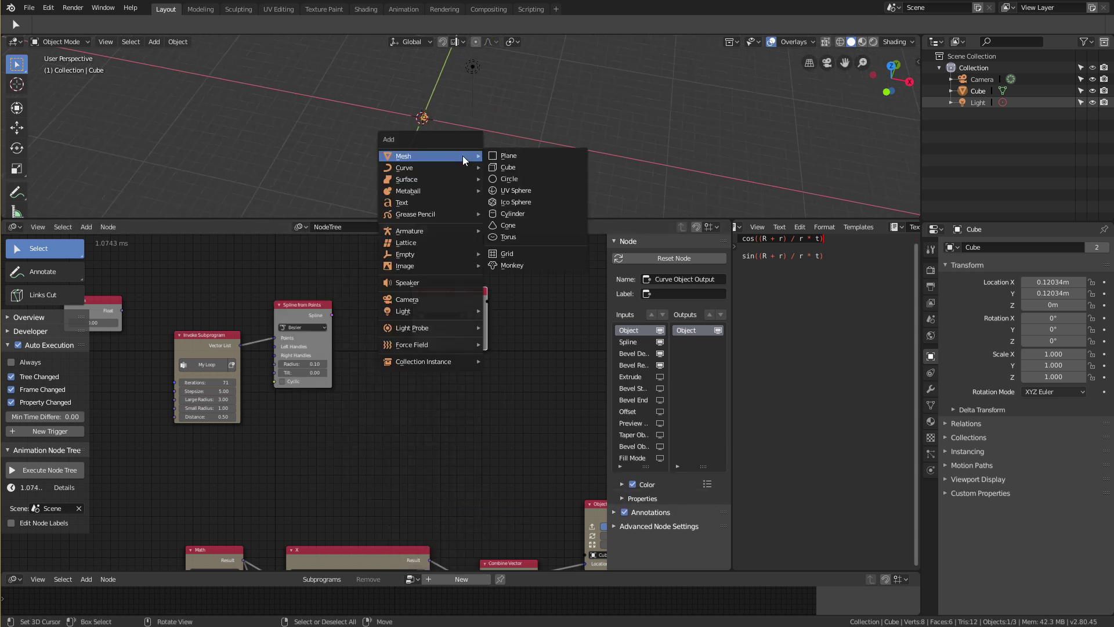
mouse_move(451, 167)
left_click(523, 166)
middle_click_drag(443, 148, 387, 132, "shift")
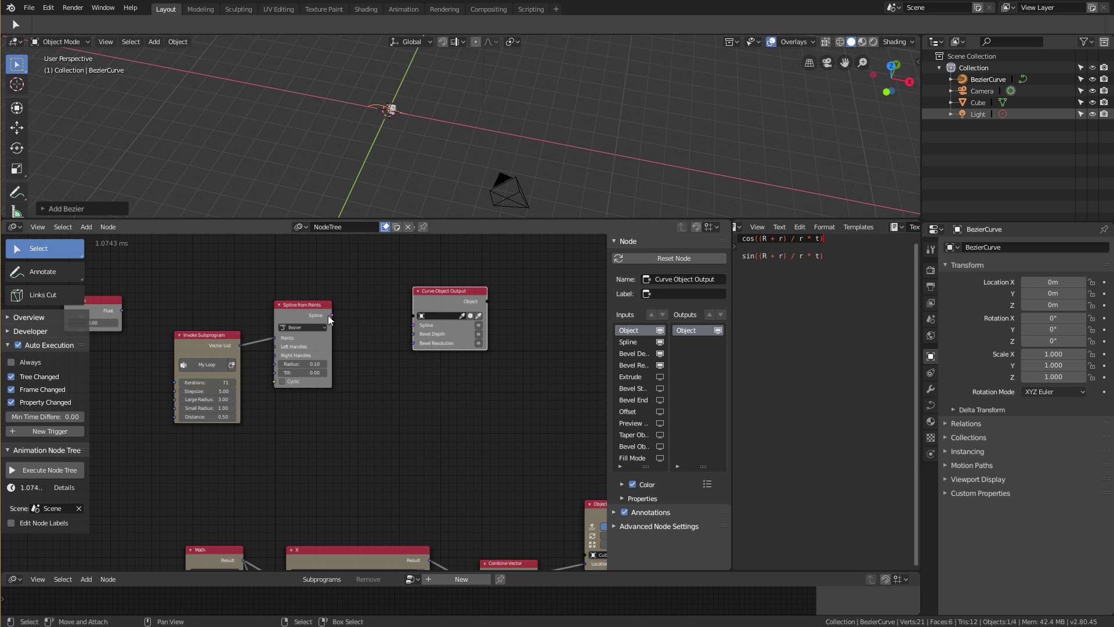
Step: Link the spline to the Curve Object Output and target BezierCurve with the eyedropper
left_click_drag(330, 315, 481, 325)
left_click(479, 316)
left_click(388, 110)
middle_click_drag(380, 125, 400, 158)
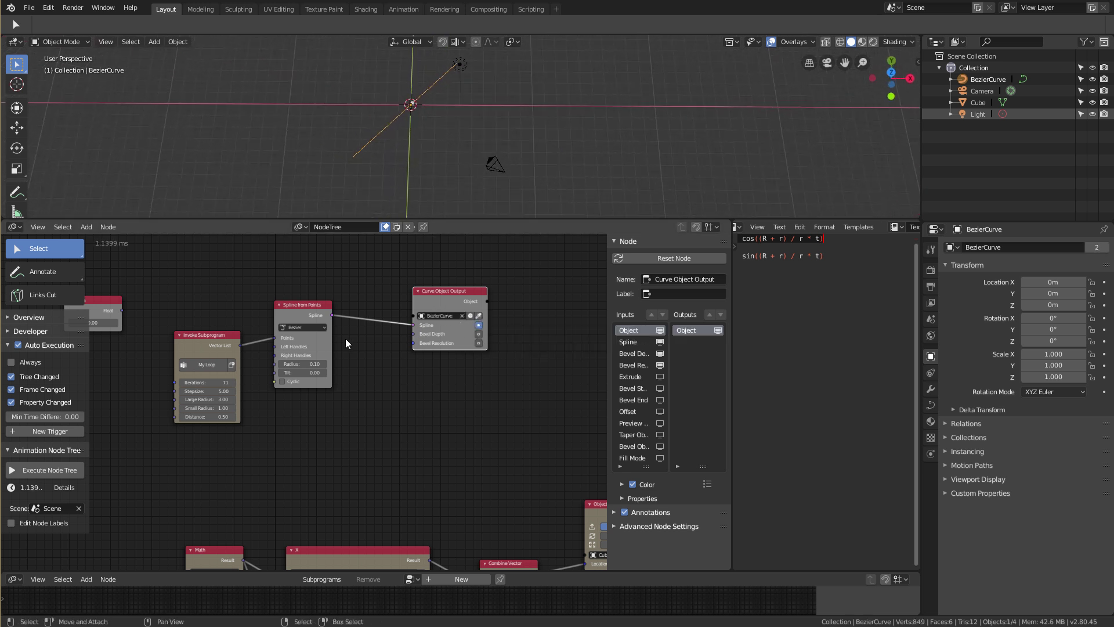
left_click(300, 312)
left_click_drag(317, 306, 332, 302)
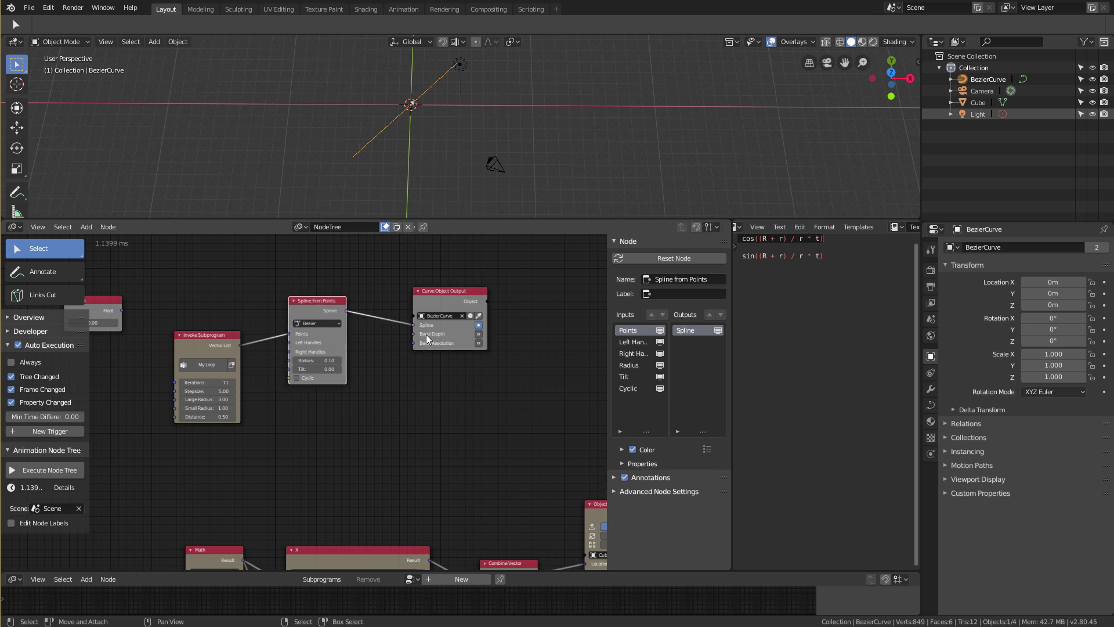
Step: In top view, paste the sine y formula from the Text Editor into the Y expression node
key("Home")
scroll(335, 360, "down", 1)
scroll(345, 384, "up", 1)
left_click(351, 412)
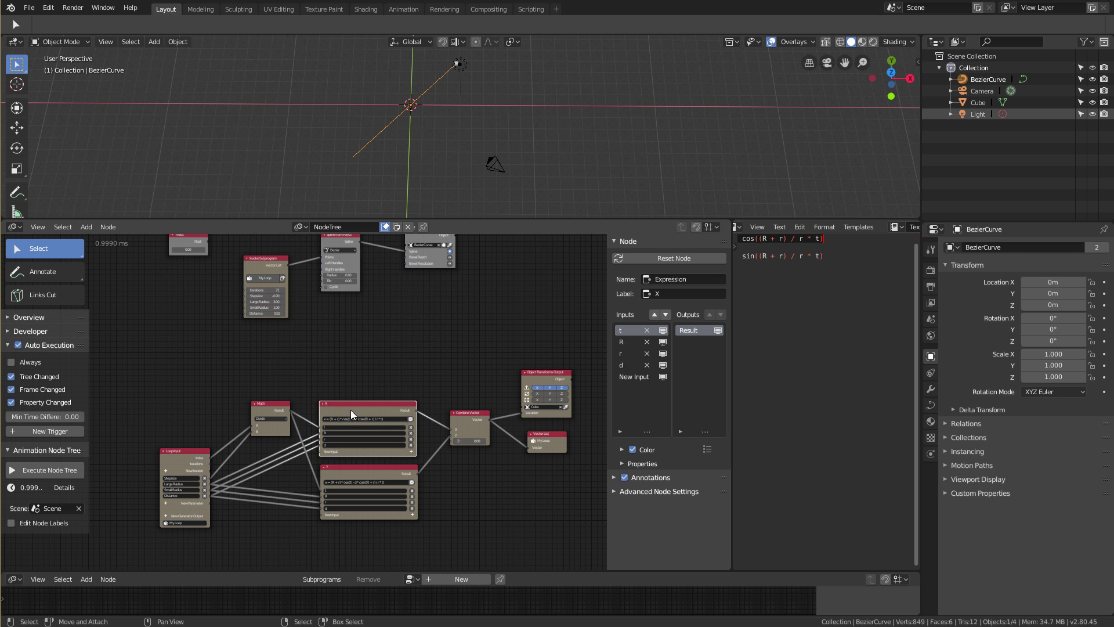
left_click(365, 471)
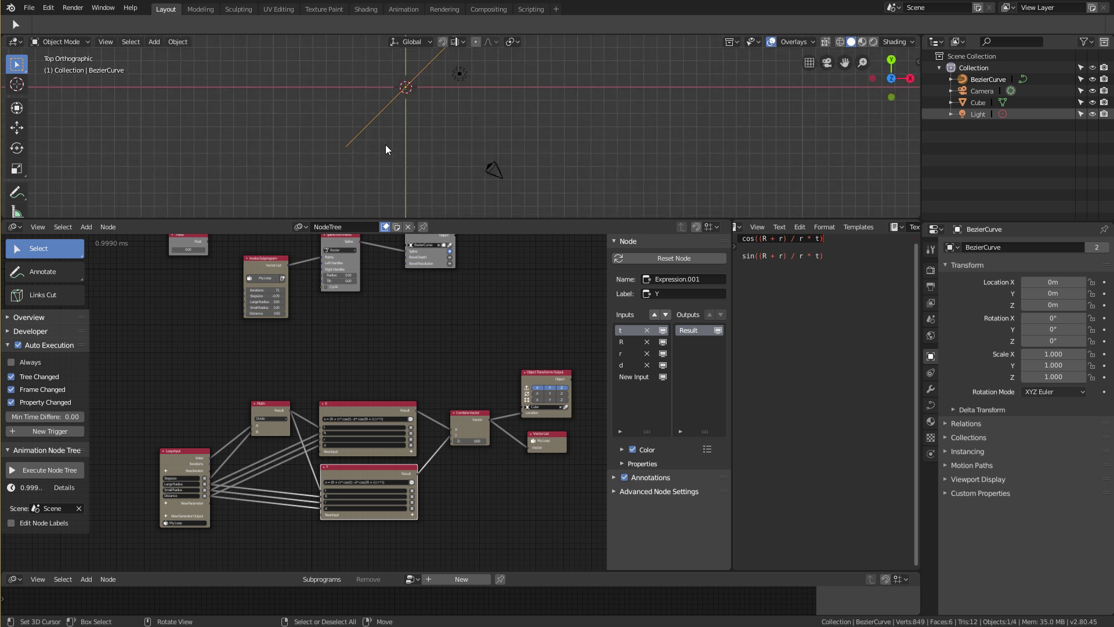
key("KP_7")
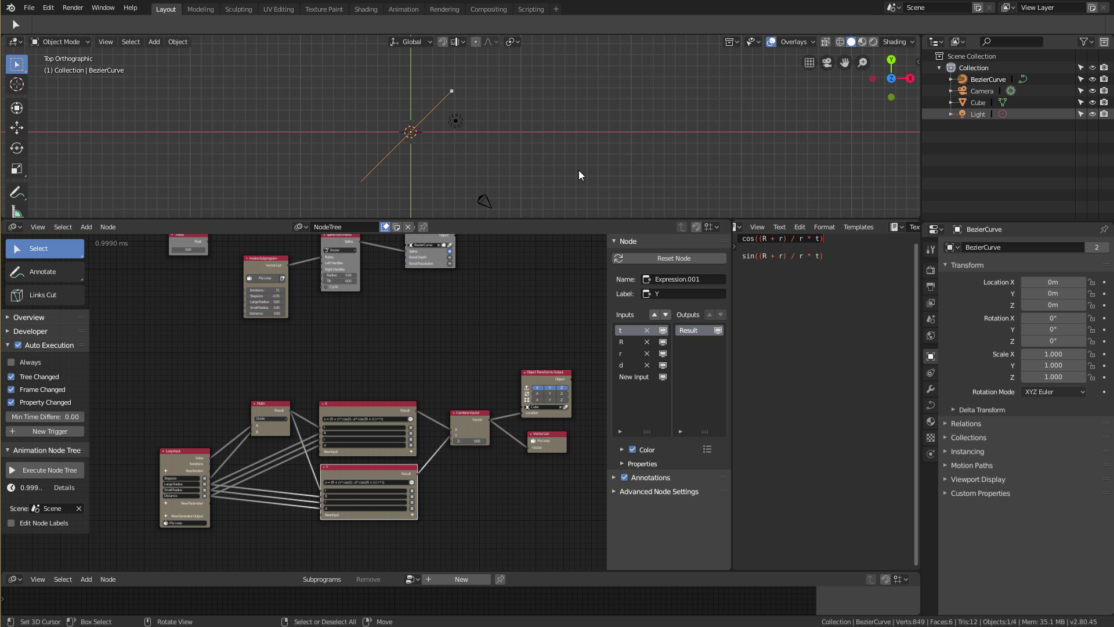
left_click(867, 287)
key("Home")
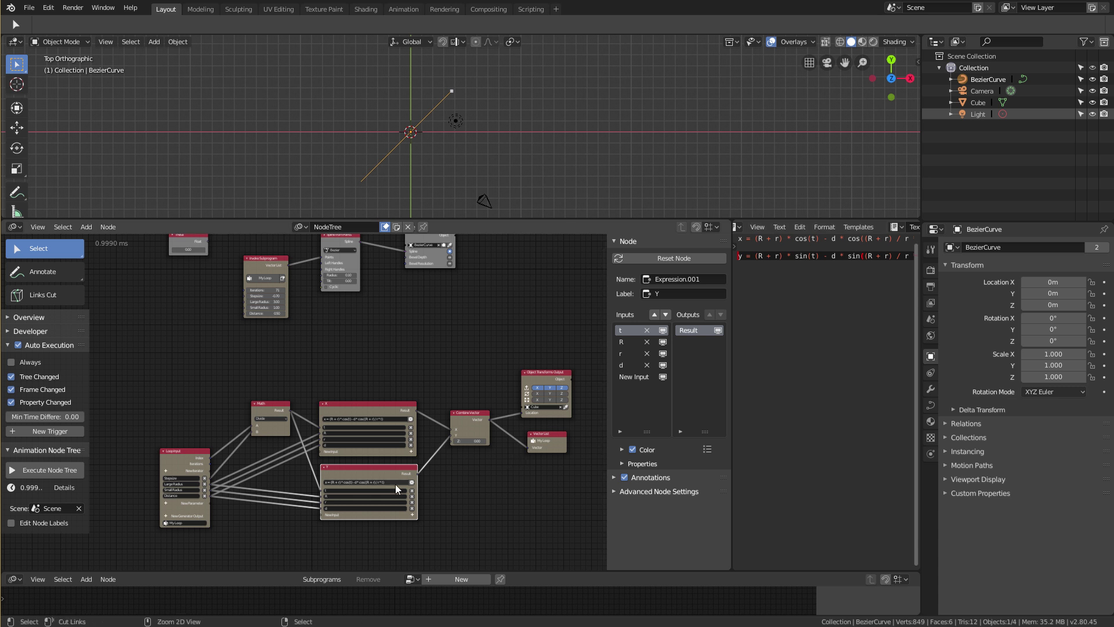
type("y = (R + r) * sin(t) - d * sin((R + r) / r * t)")
scroll(416, 154, "up", 3)
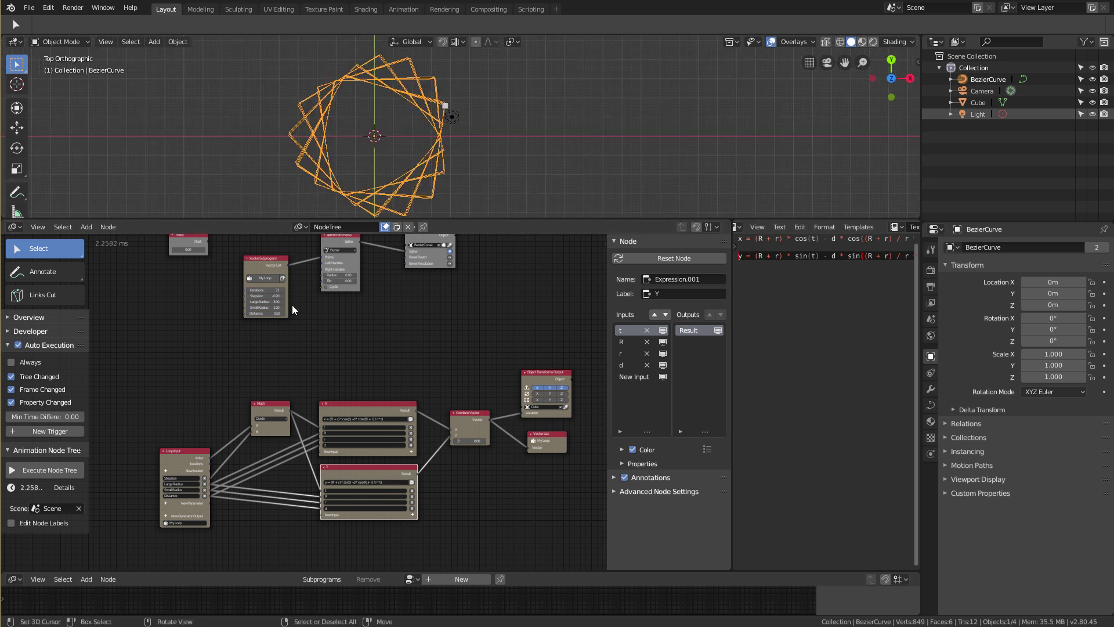
Step: Try Stepsize values 0 and then 1 on the Invoke Subprogram node
scroll(268, 314, "up", 2)
left_click_drag(272, 288, 279, 288)
left_click(272, 288)
type("0")
key("Return")
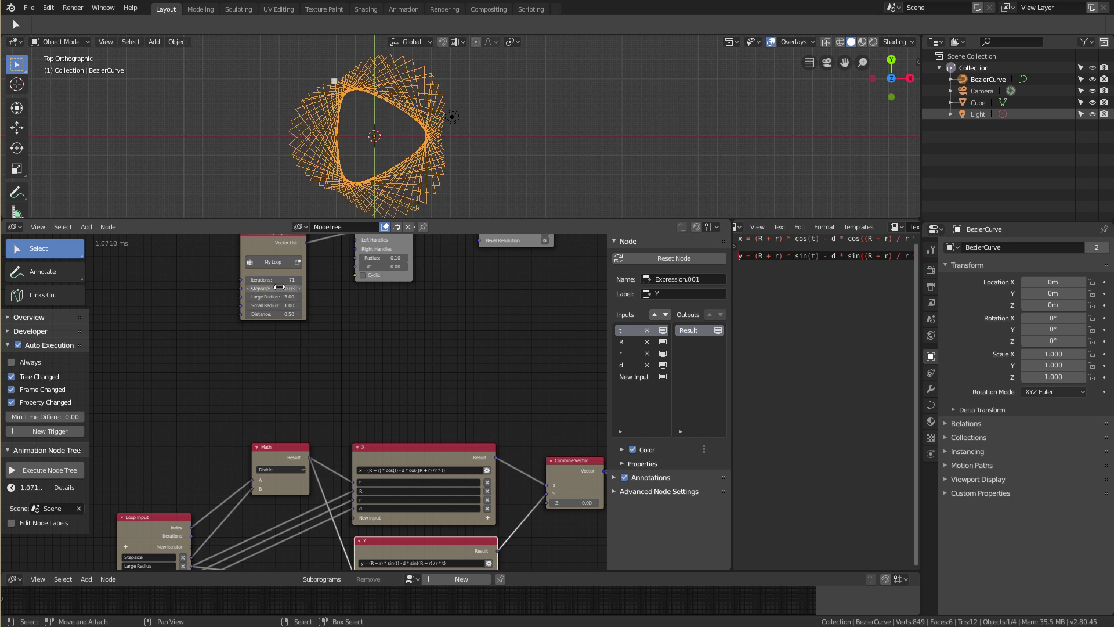
left_click(278, 287)
type("1")
key("Return")
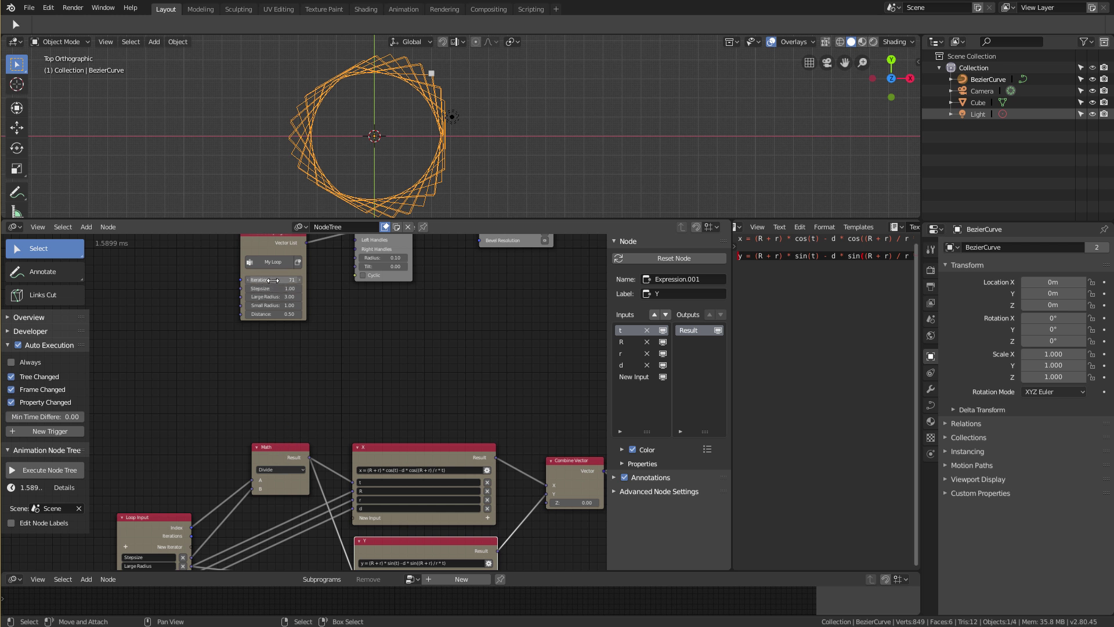
Step: Clear Iterations to 0, preview the curve building, then set Stepsize to 10
left_click(272, 280)
type("0")
key("Return")
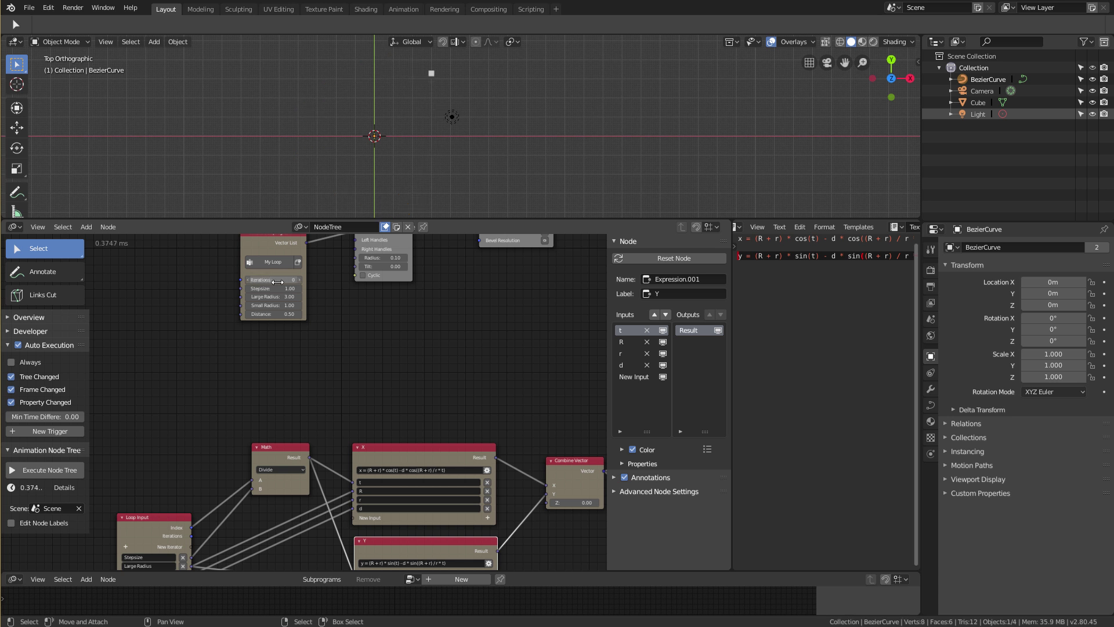
left_click(299, 283)
left_click_drag(299, 283, 371, 283)
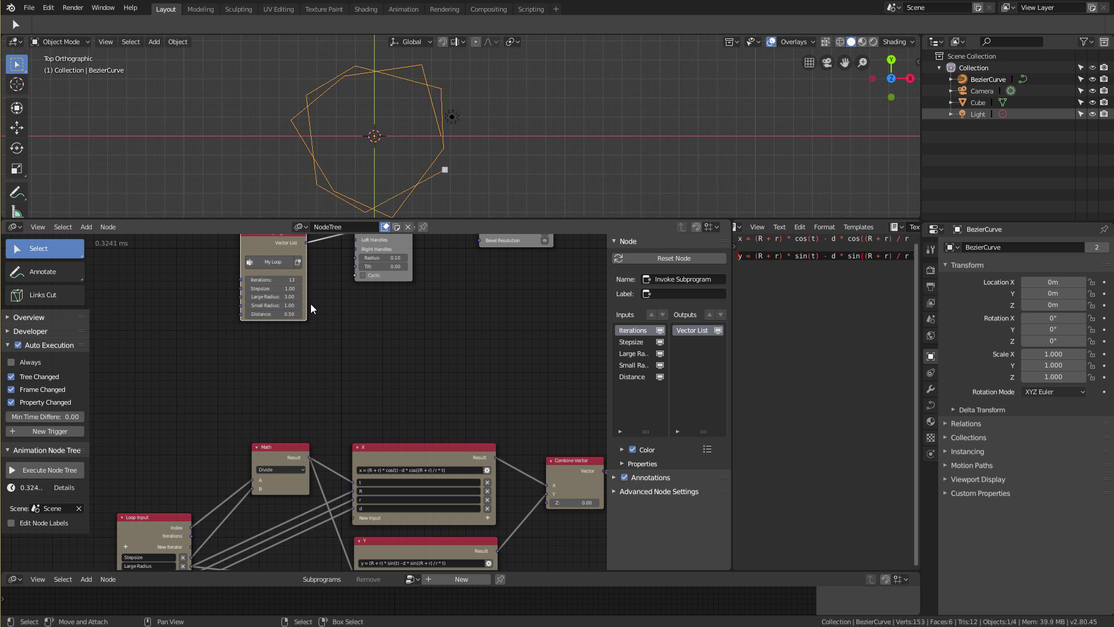
key("ctrl+z")
left_click(282, 288)
type("0.0")
type("0")
key("Return")
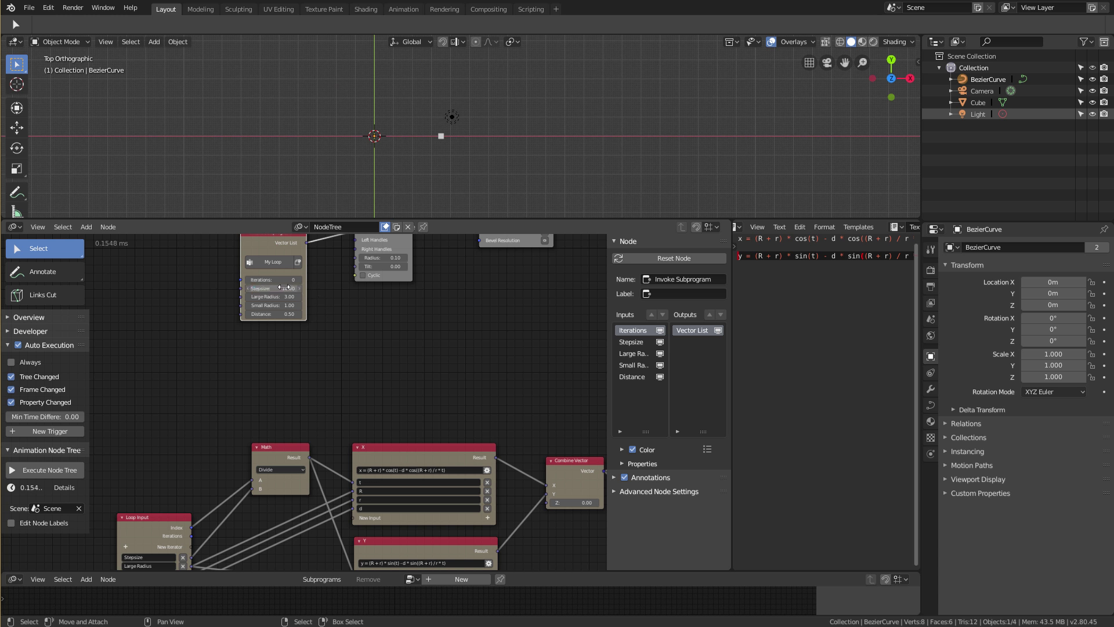
Step: Raise Iterations step by step to 64 so the curve closes into a loop
left_click_drag(293, 280, 302, 284)
left_click(299, 280)
left_click(300, 281)
left_click(300, 280)
left_click(300, 280)
left_click(300, 281)
left_click(300, 281)
left_click(300, 281)
left_click(300, 280)
left_click_drag(299, 281, 308, 281)
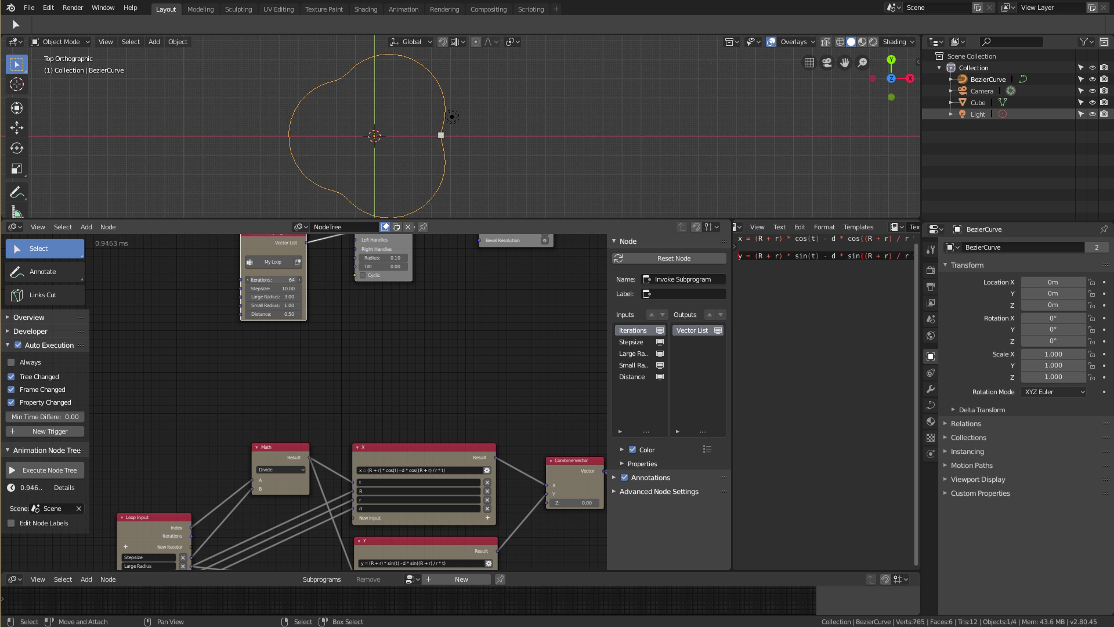
left_click(300, 280)
Step: Move Spline from Points aside, then raise Iterations to 126 and Small Radius to about 1.15
scroll(325, 289, "down", 1)
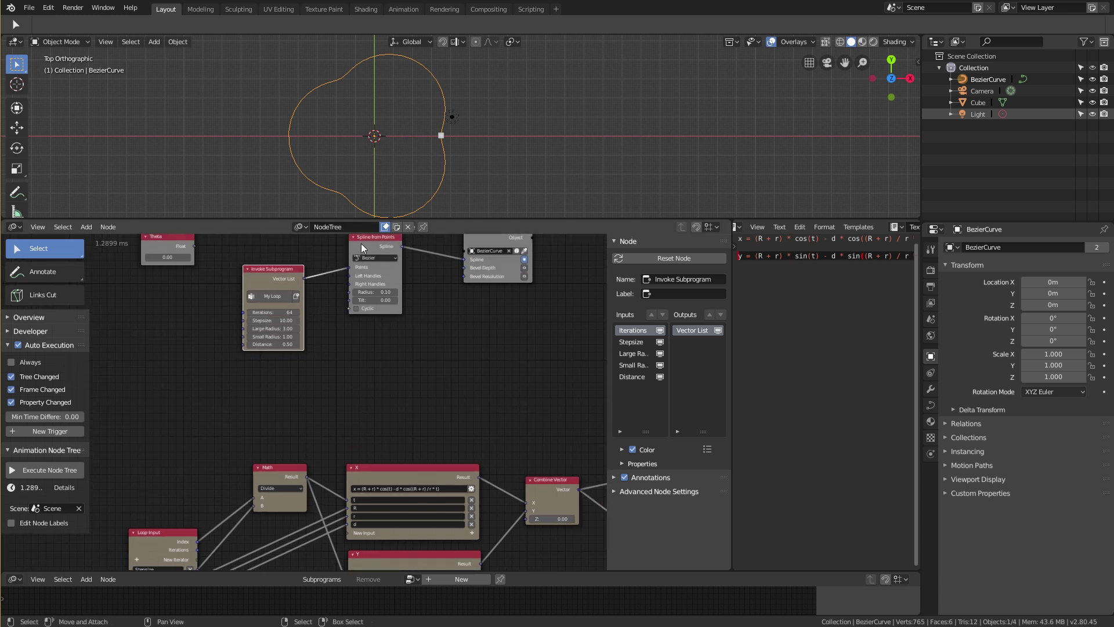
left_click_drag(361, 242, 356, 264)
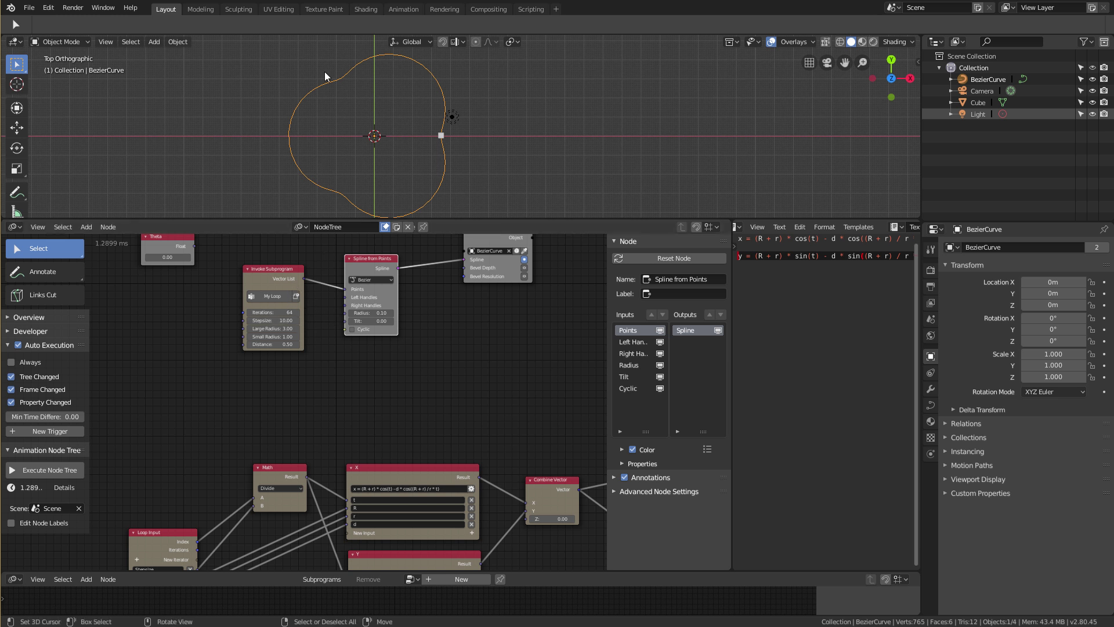
mouse_move(271, 312)
left_mouse_down()
mouse_move(293, 312)
mouse_move(255, 312)
mouse_move(277, 312)
left_mouse_up()
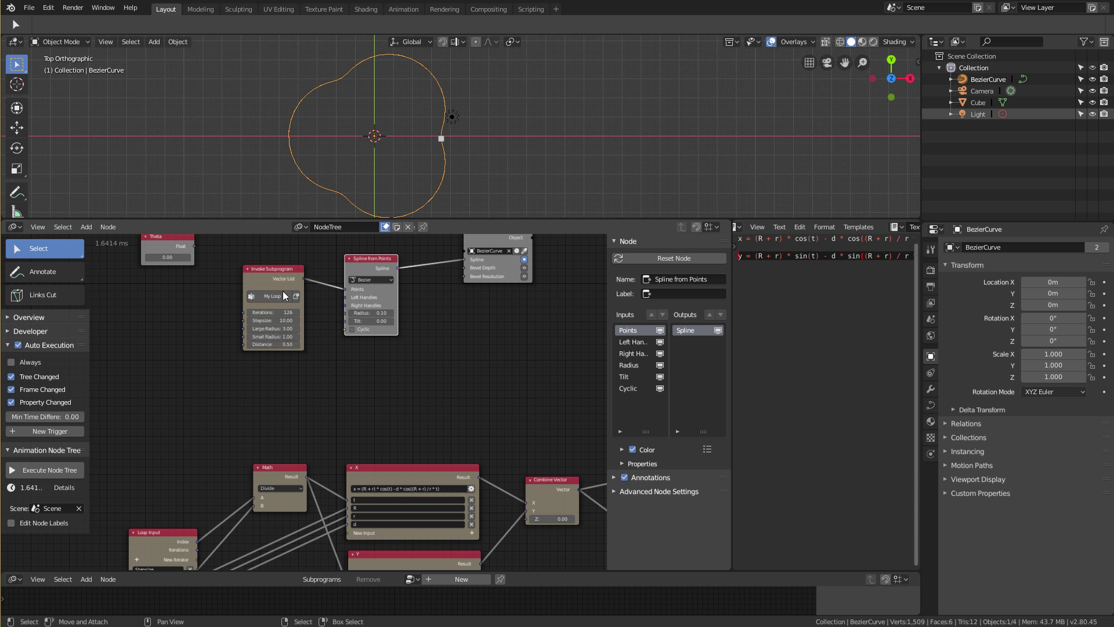
scroll(278, 353, "up", 2)
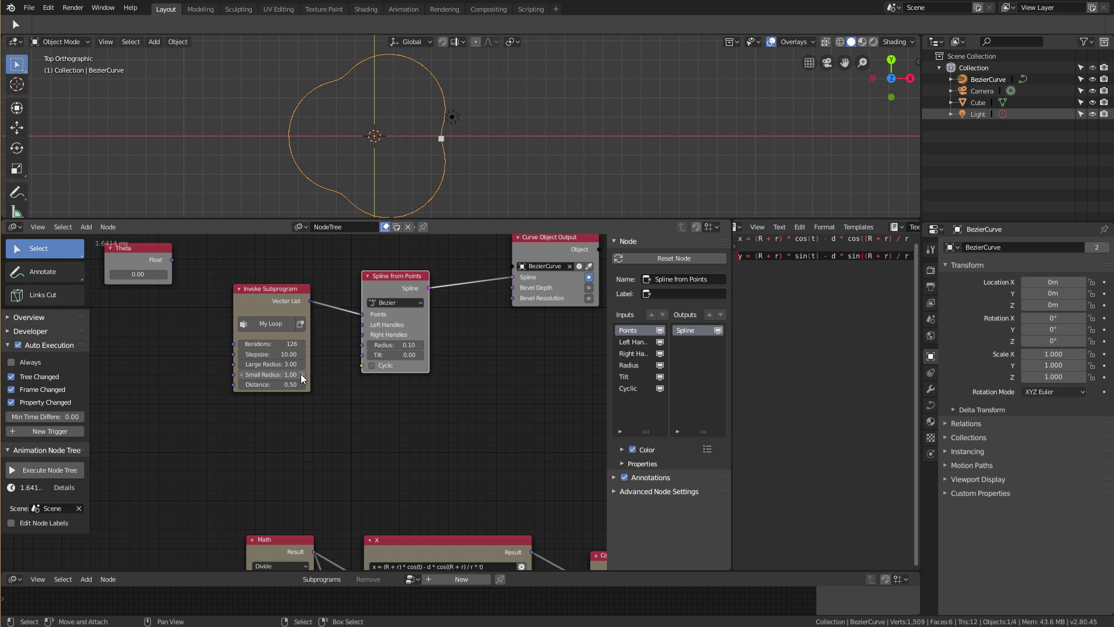
left_click_drag(302, 378, 324, 378)
Step: Set Iterations to 800 and make the 3D view taller
left_click(277, 344)
type("800")
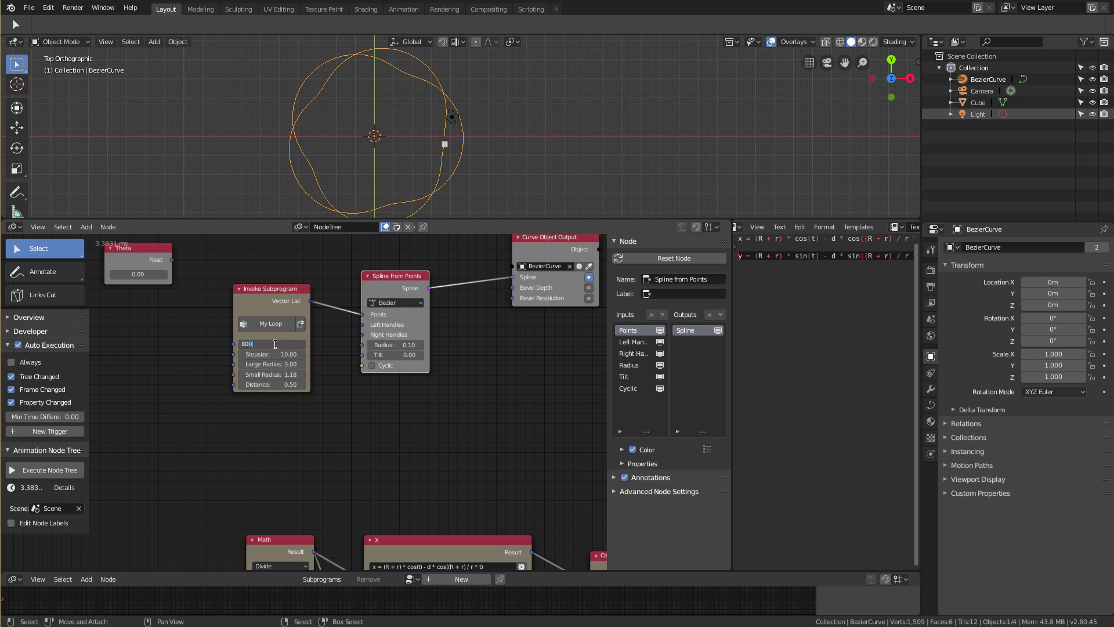
key("Return")
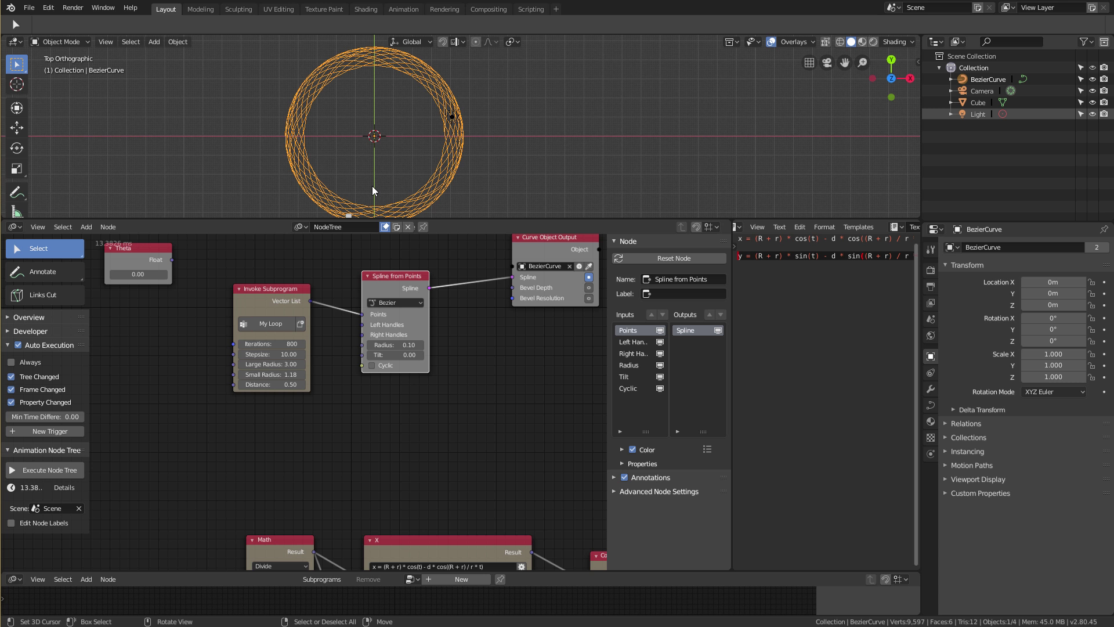
scroll(372, 187, "down", 1)
left_click_drag(439, 221, 413, 262)
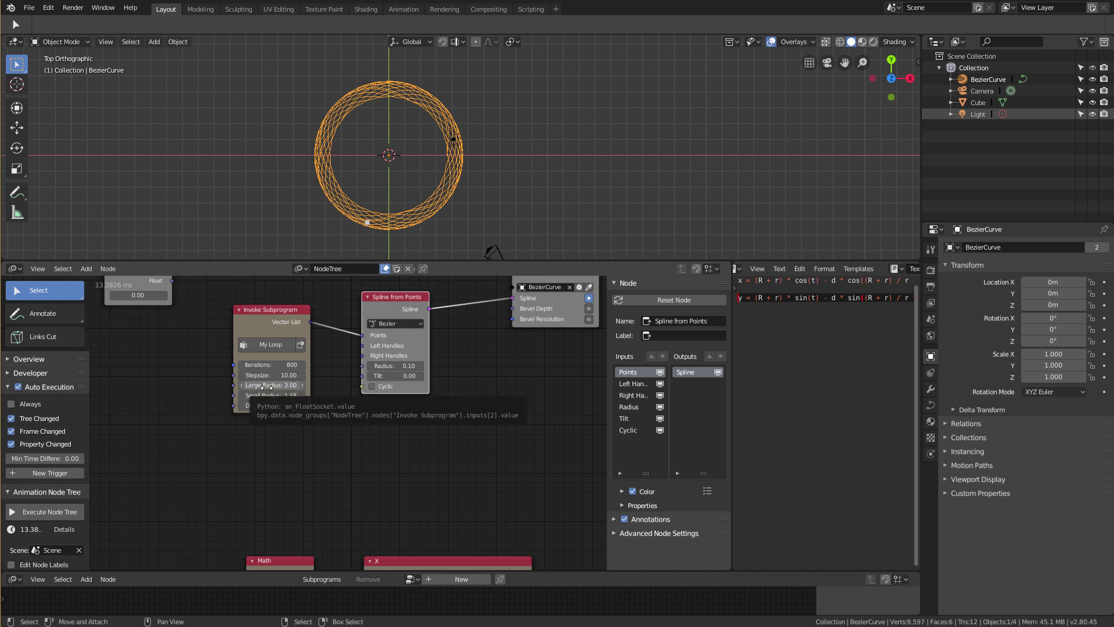
Step: Experiment with the radii, bringing Small Radius to 0.40 and Large Radius to 1.20
left_click_drag(266, 387, 144, 387)
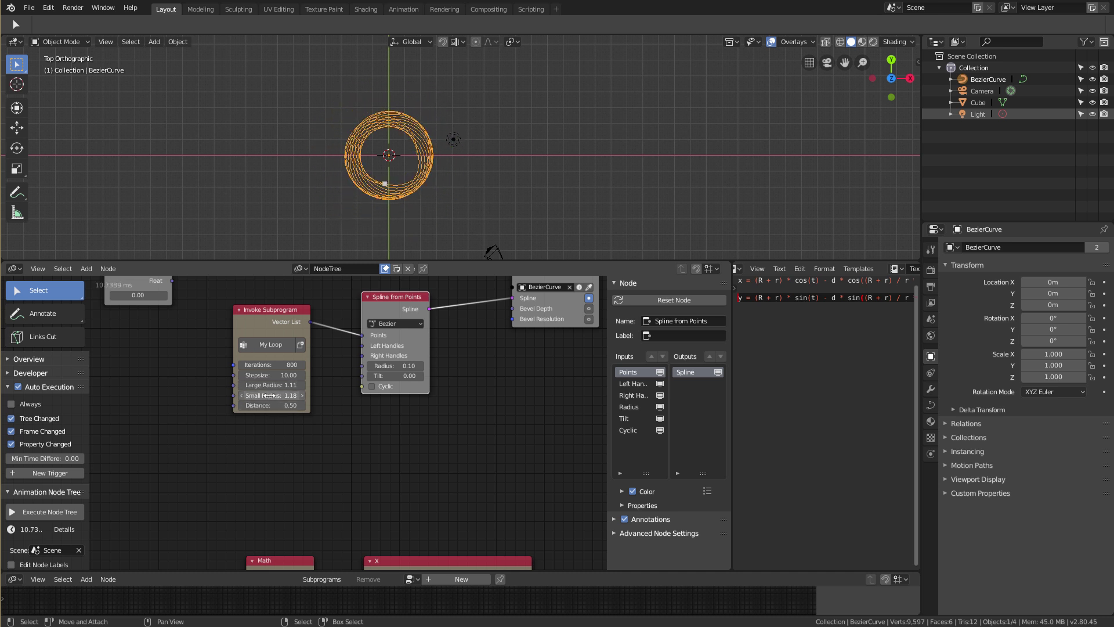
left_click_drag(270, 395, 224, 395)
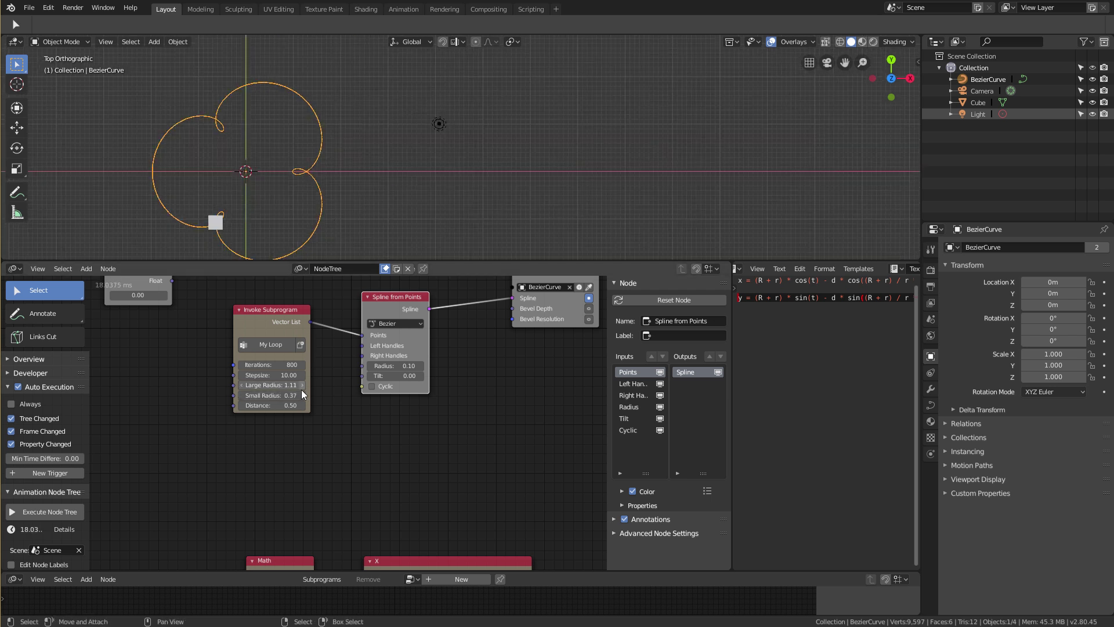
left_click_drag(301, 394, 303, 394)
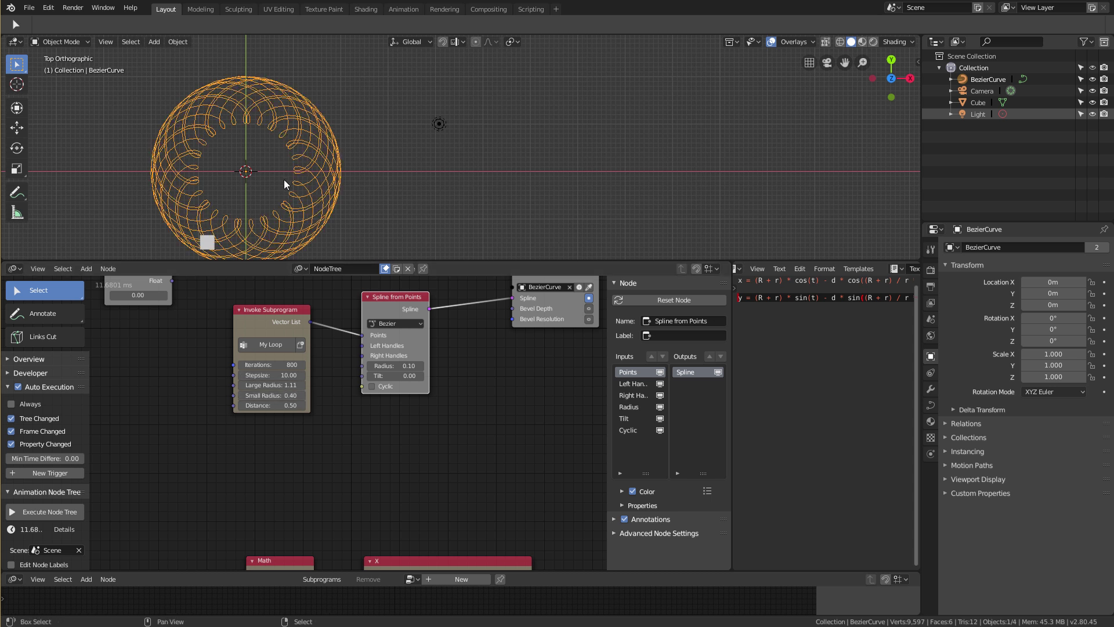
middle_click_drag(284, 177, 456, 163, "shift")
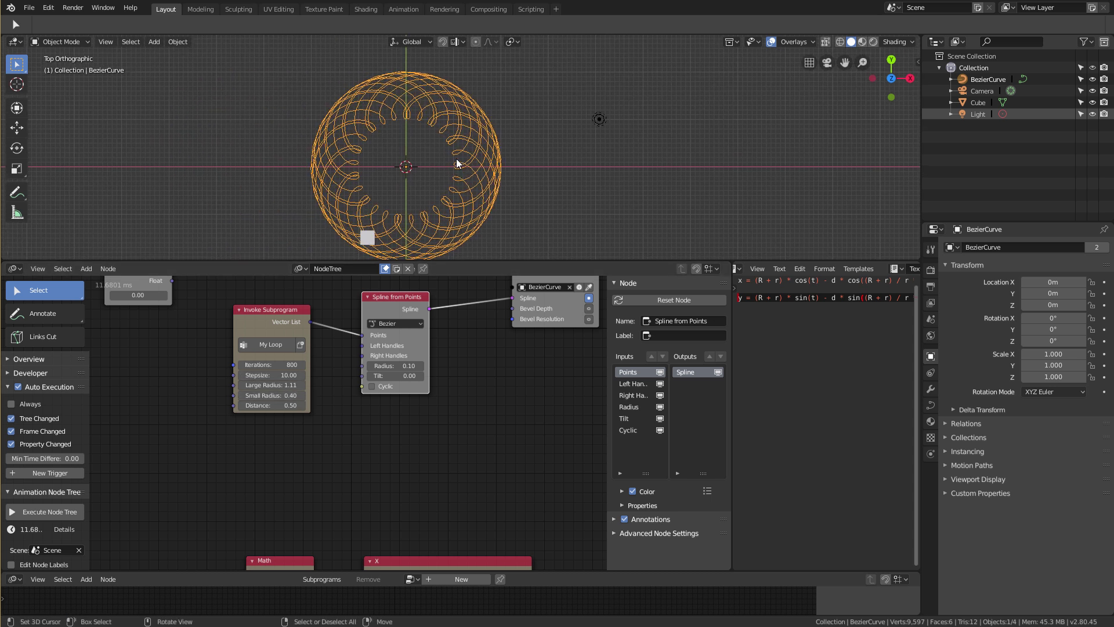
left_click(302, 385)
left_click(302, 384)
left_click(302, 384)
left_click(304, 385)
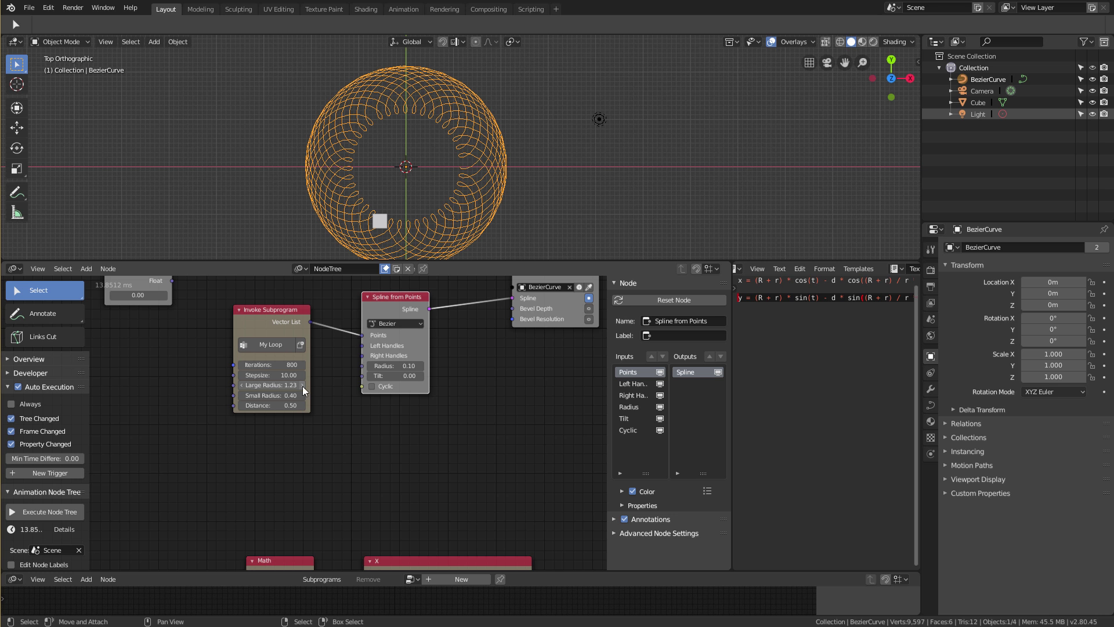
left_click(242, 385)
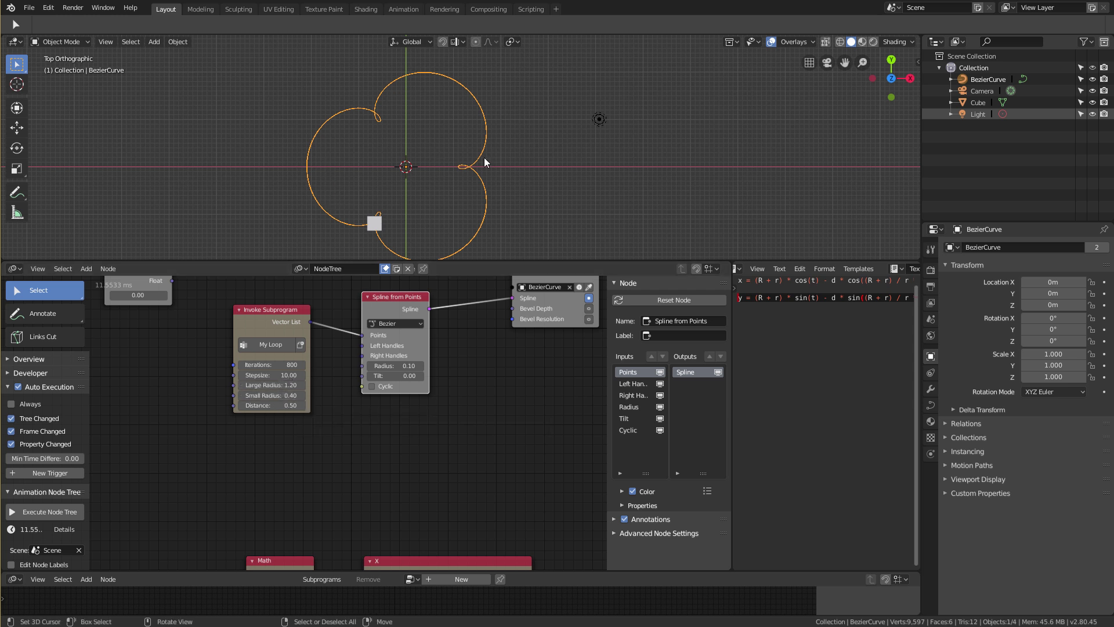
Step: Add 0.4 to Large Radius twice, taking it from 1.20 to 2.00
left_click(293, 386)
left_click(279, 386)
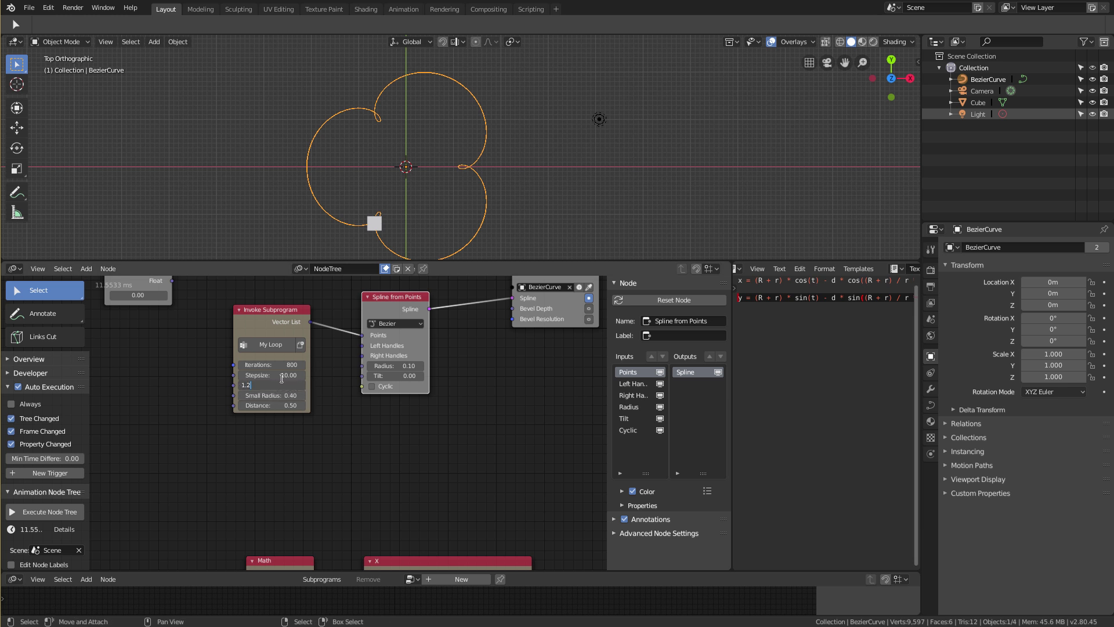
type("+.4")
key("Return")
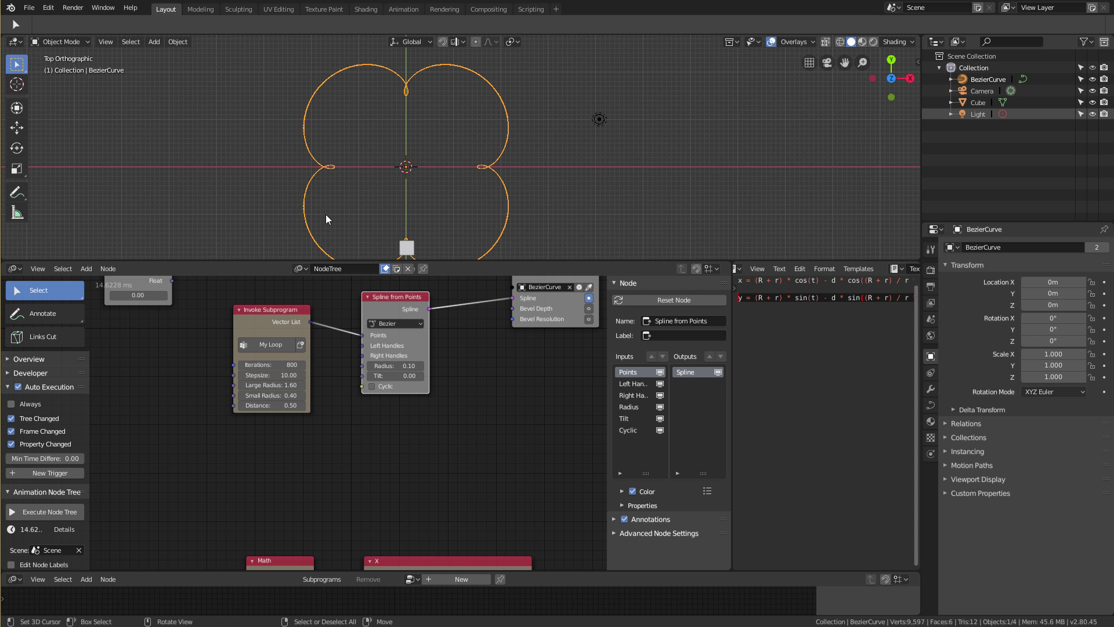
scroll(348, 199, "down", 2)
scroll(375, 186, "up", 2)
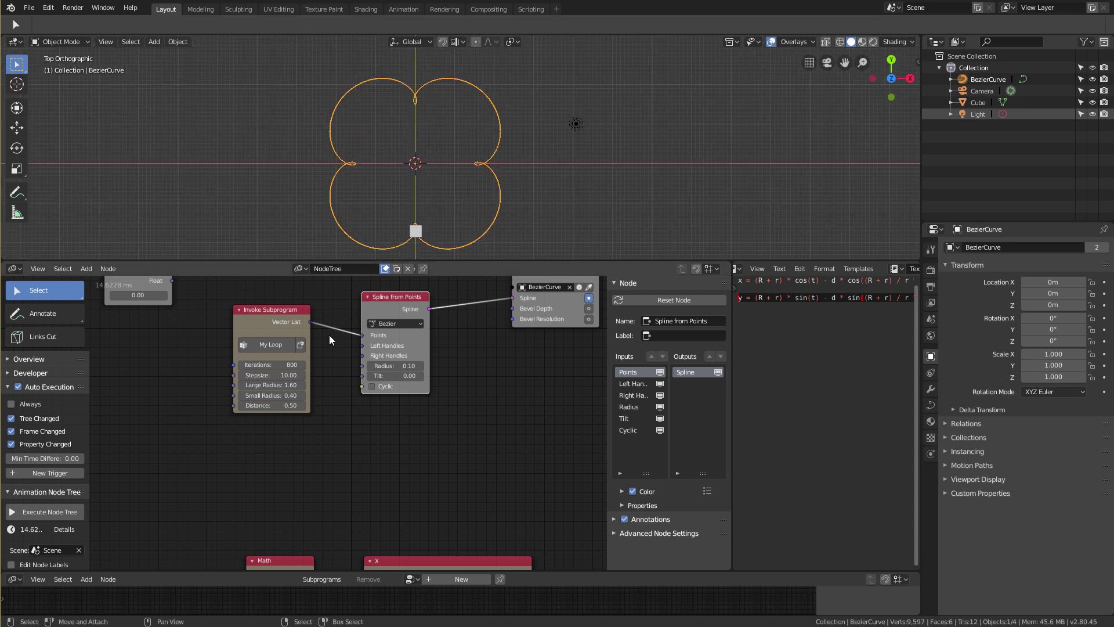
left_click(285, 383)
left_click(285, 382)
type("+.4")
key("Return")
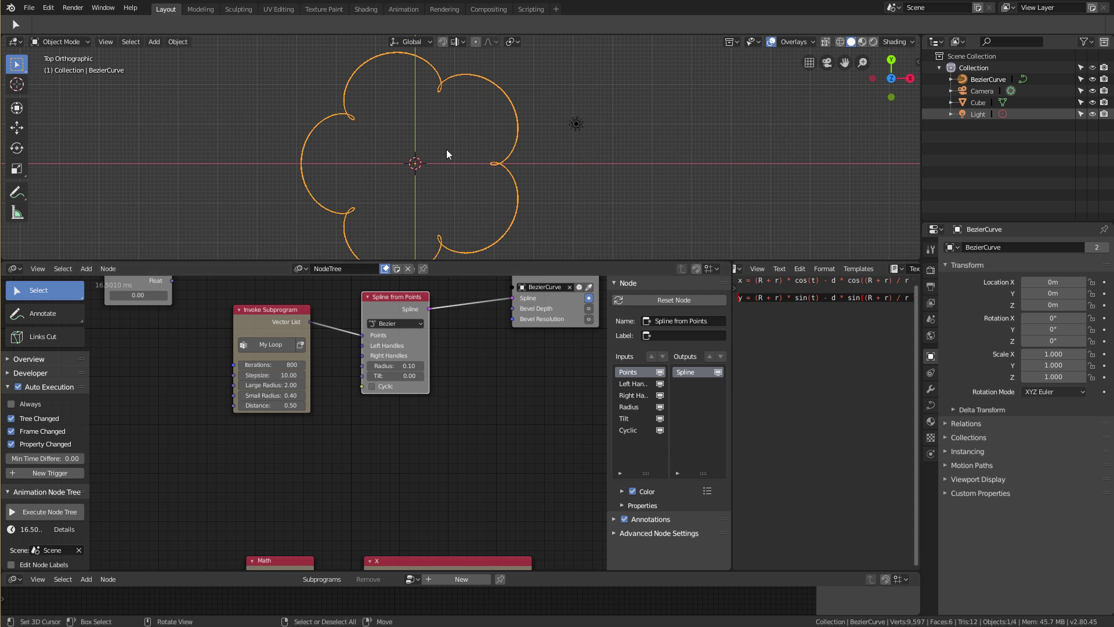
scroll(447, 147, "down", 2)
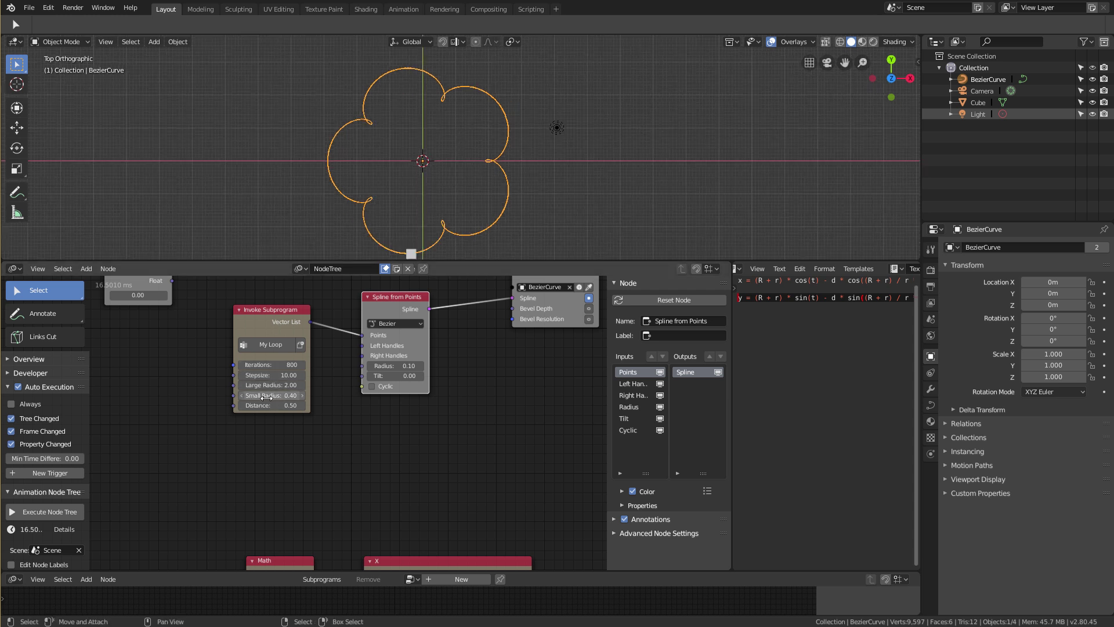
Step: Lower Small Radius to 0.22 and set Iterations to 1500 for a dense ring
mouse_move(265, 400)
left_mouse_down()
mouse_move(238, 395)
mouse_move(248, 395)
left_mouse_up()
scroll(392, 166, "up", 3)
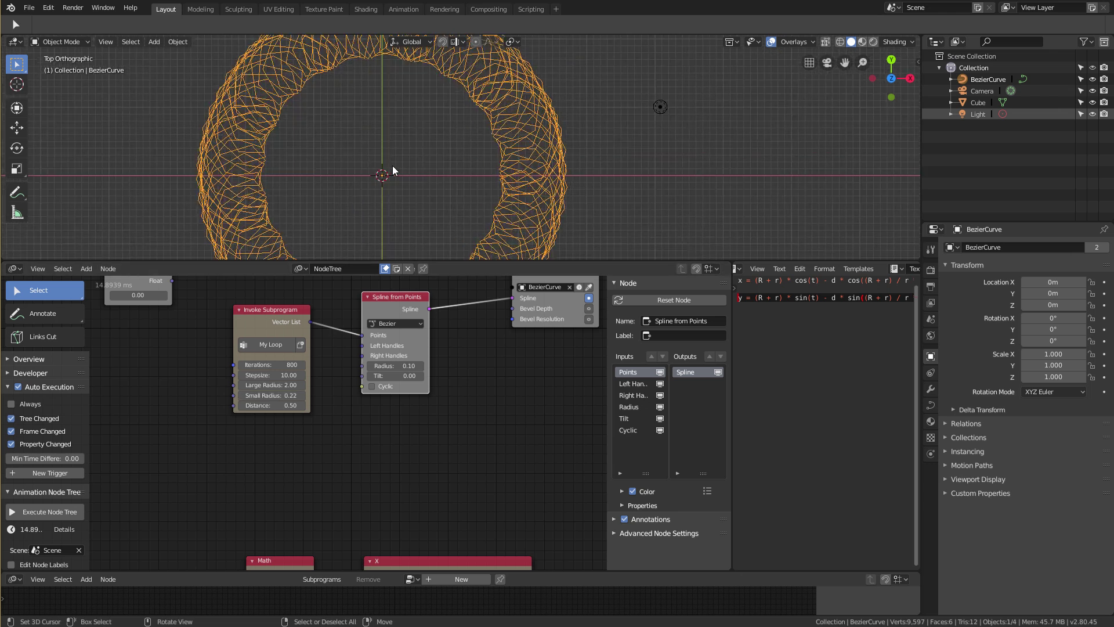
scroll(392, 166, "down", 3)
scroll(325, 165, "up", 1)
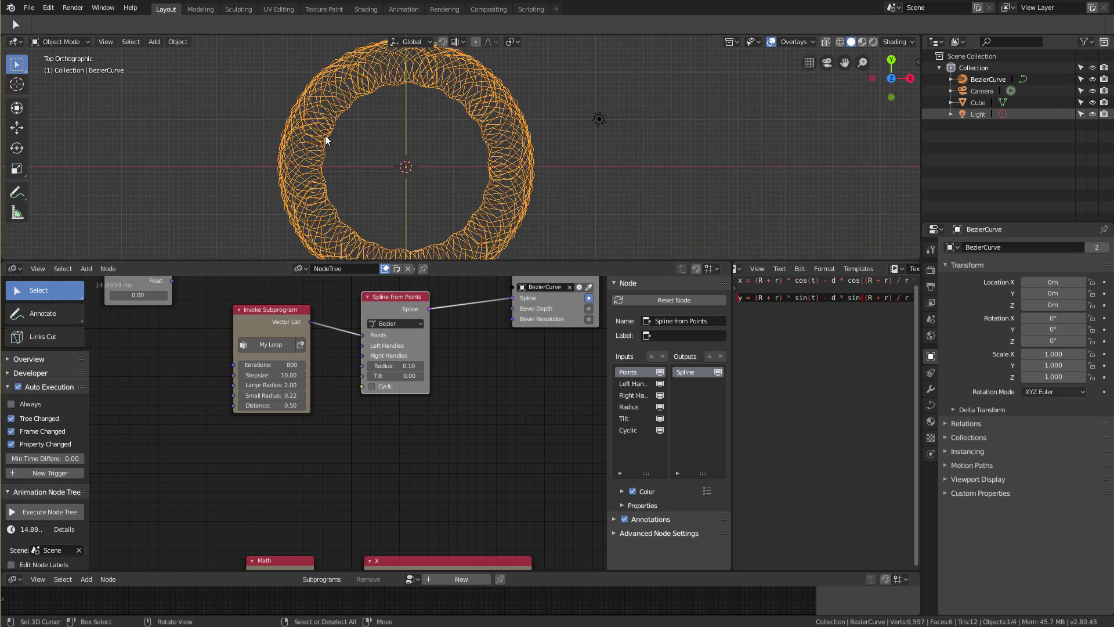
left_click(265, 364)
type("1500")
key("Return")
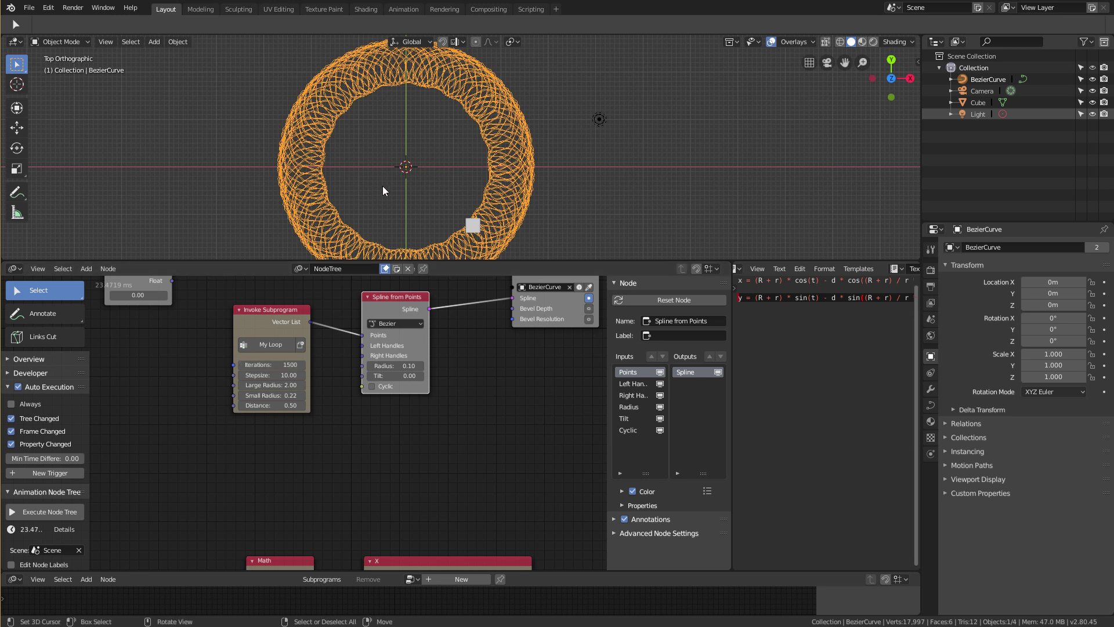
scroll(381, 189, "down", 1)
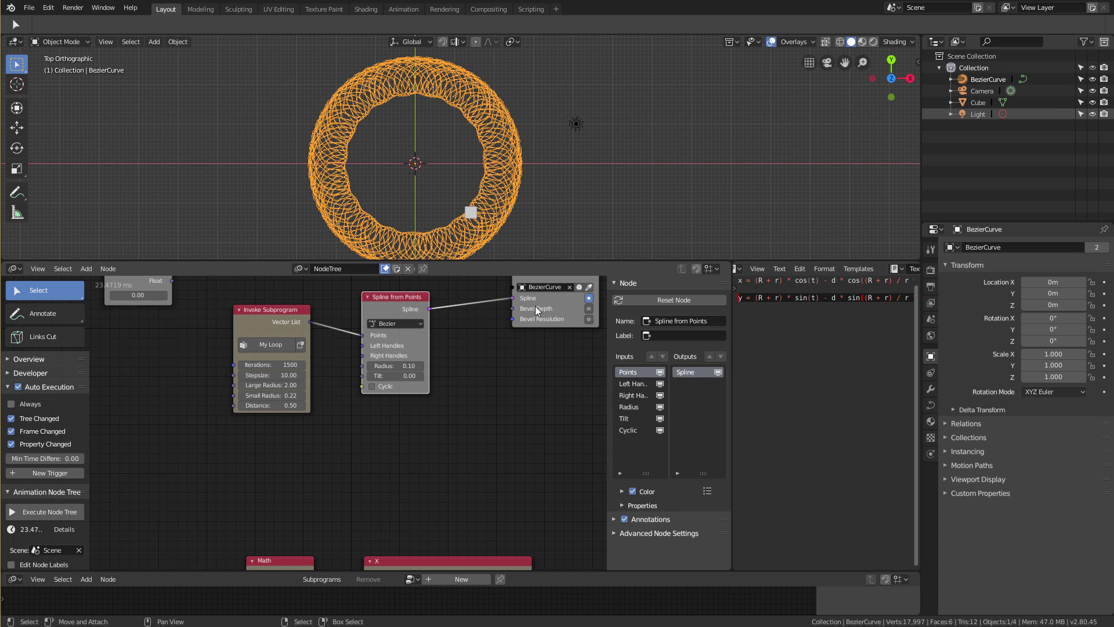
Step: Drop a Smooth Bezier Spline node onto the link between Spline from Points and Curve Object Output
left_click_drag(378, 301, 359, 302)
key("shift+a")
mouse_move(444, 447)
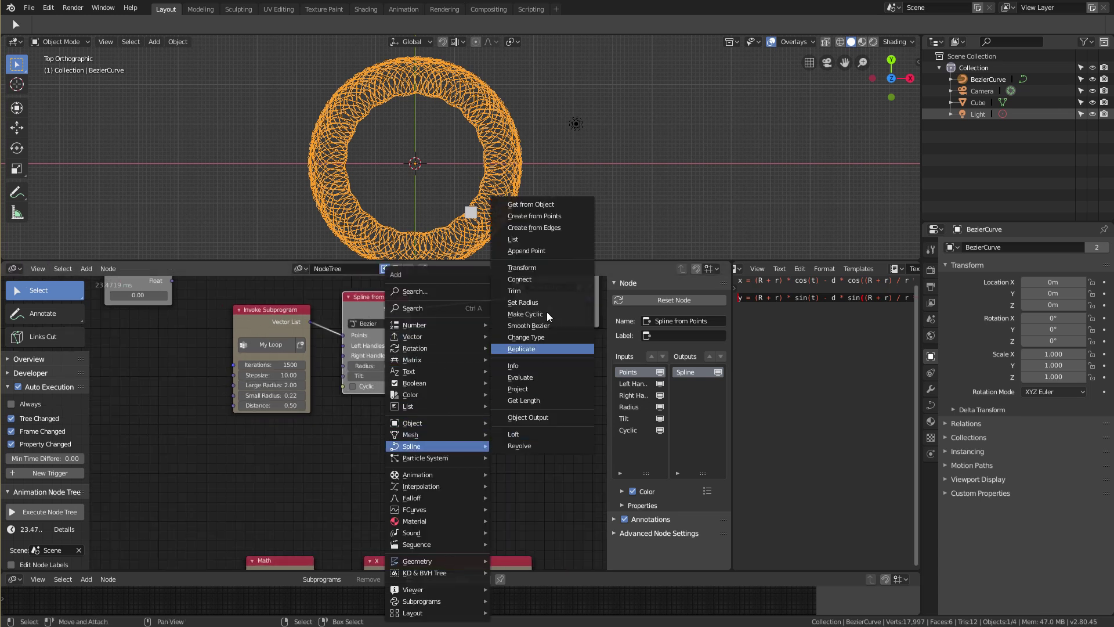
left_click(552, 326)
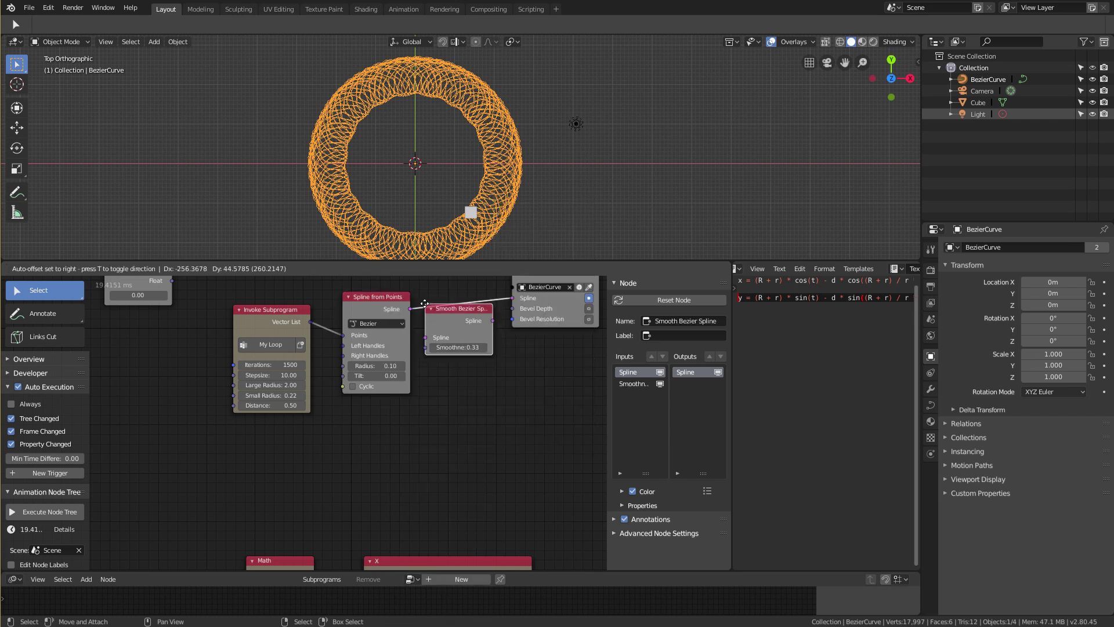
left_click(425, 304)
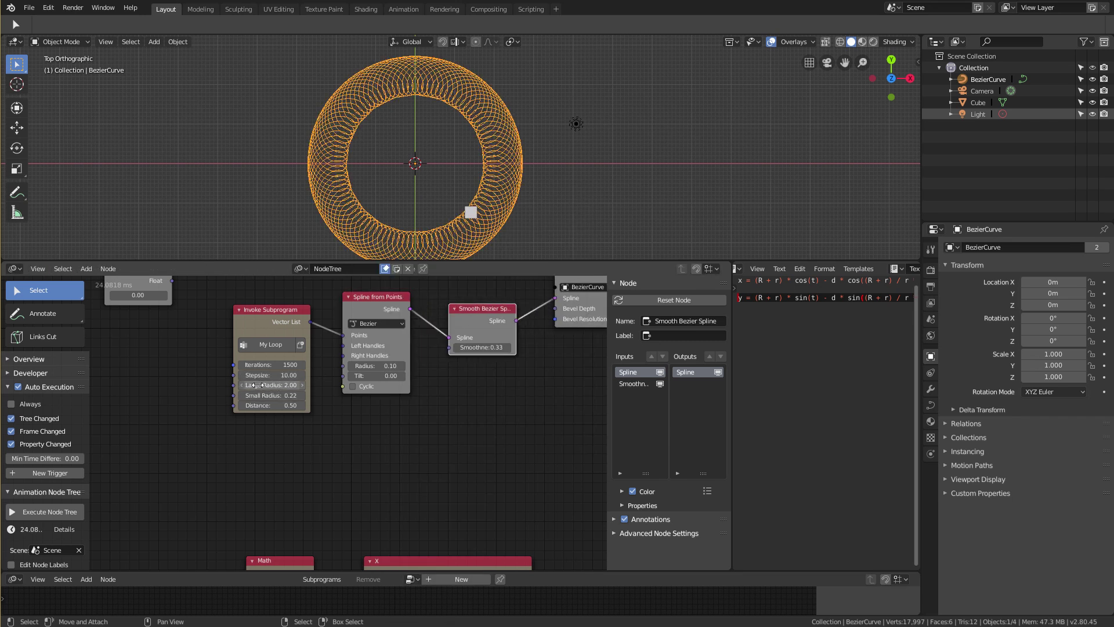
mouse_move(271, 385)
left_mouse_down()
mouse_move(287, 385)
mouse_move(264, 385)
left_mouse_up()
Step: Shrink Large Radius, raise Small Radius to about 1.33, then type 0.35 into Large Radius
left_click_drag(264, 385, 192, 384)
mouse_move(272, 395)
left_mouse_down()
mouse_move(308, 396)
mouse_move(271, 395)
left_mouse_up()
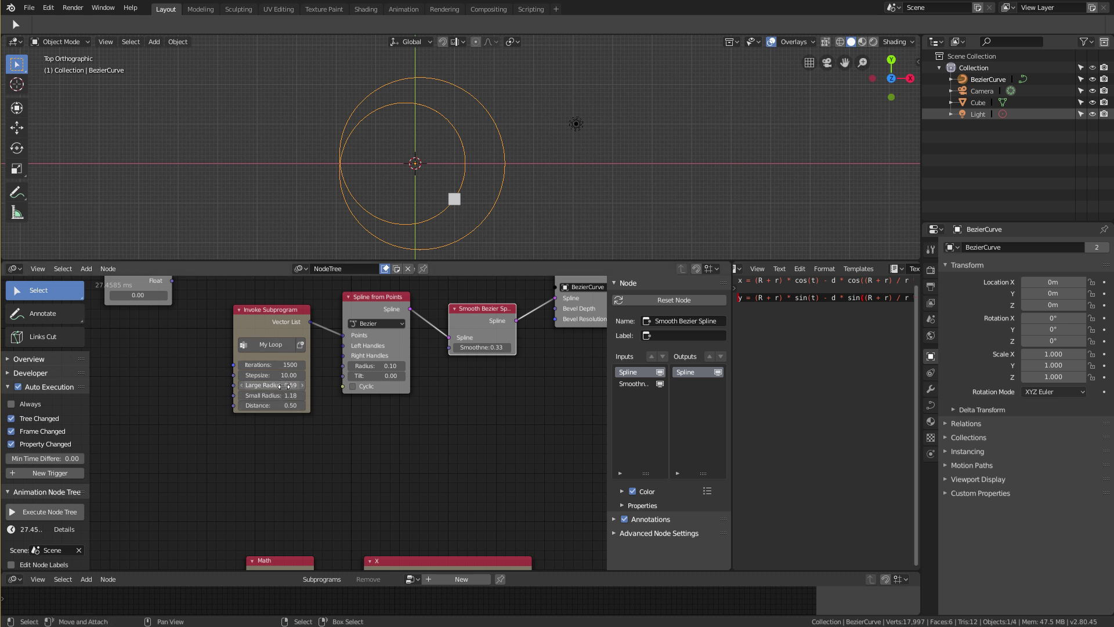
left_click_drag(273, 395, 274, 395)
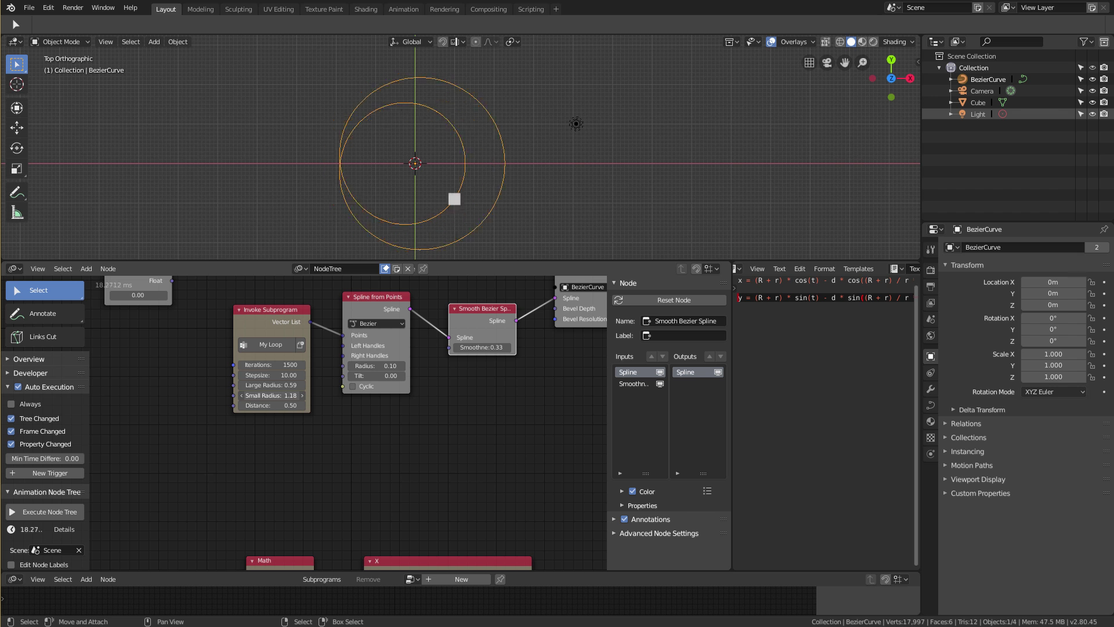
left_click(300, 393)
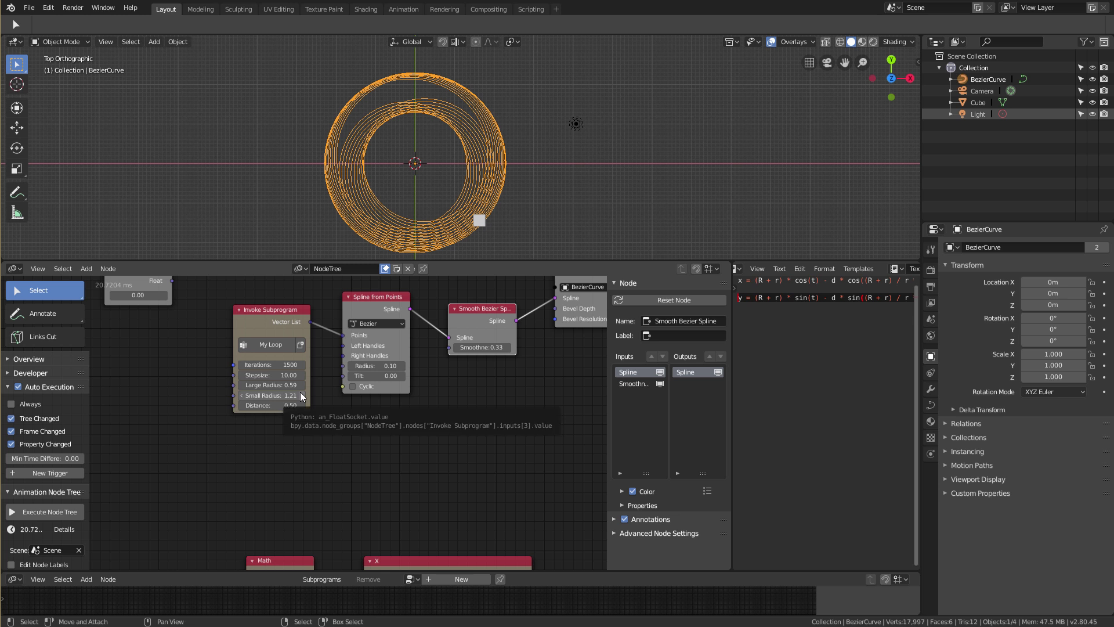
mouse_move(301, 392)
left_mouse_down()
mouse_move(255, 405)
mouse_move(297, 405)
left_mouse_up()
scroll(339, 203, "down", 3)
scroll(339, 227, "up", 1)
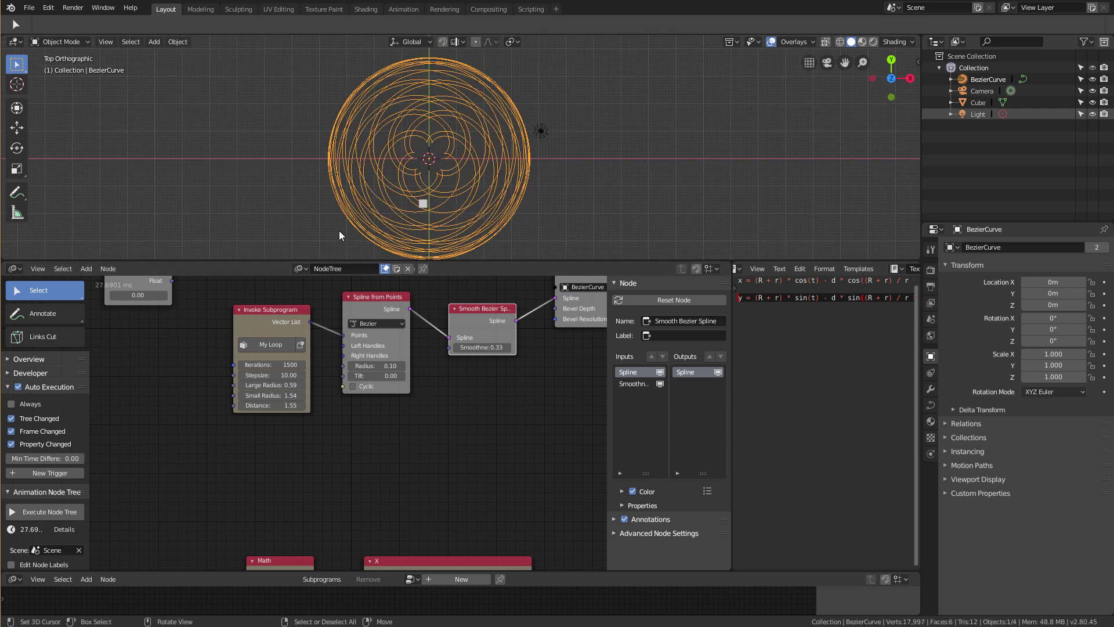
left_click(271, 385)
type("0.35")
key("Return")
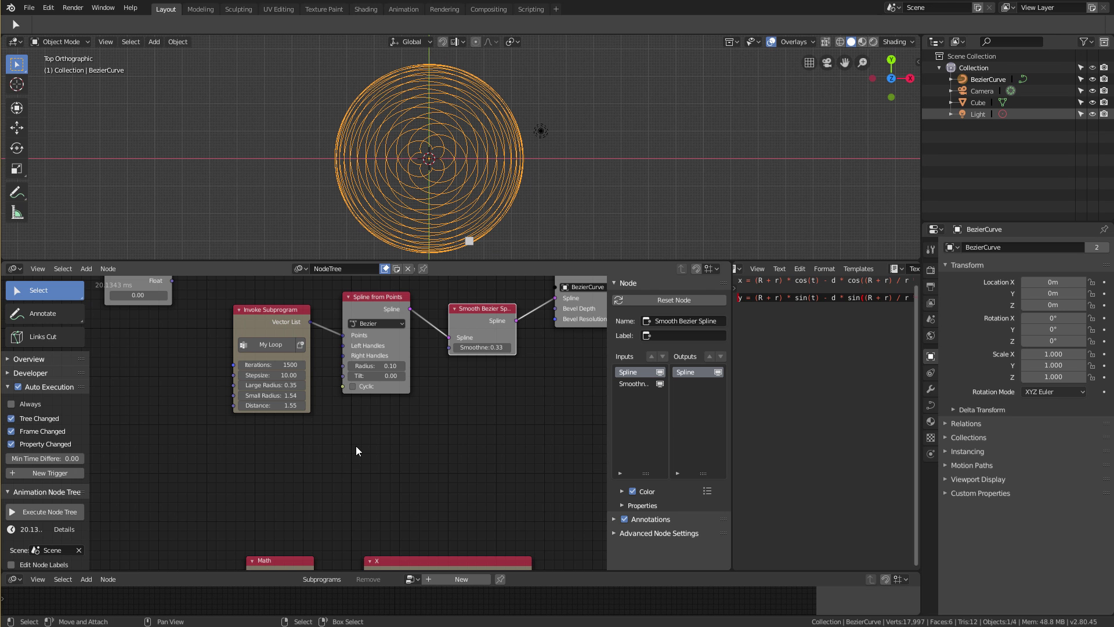